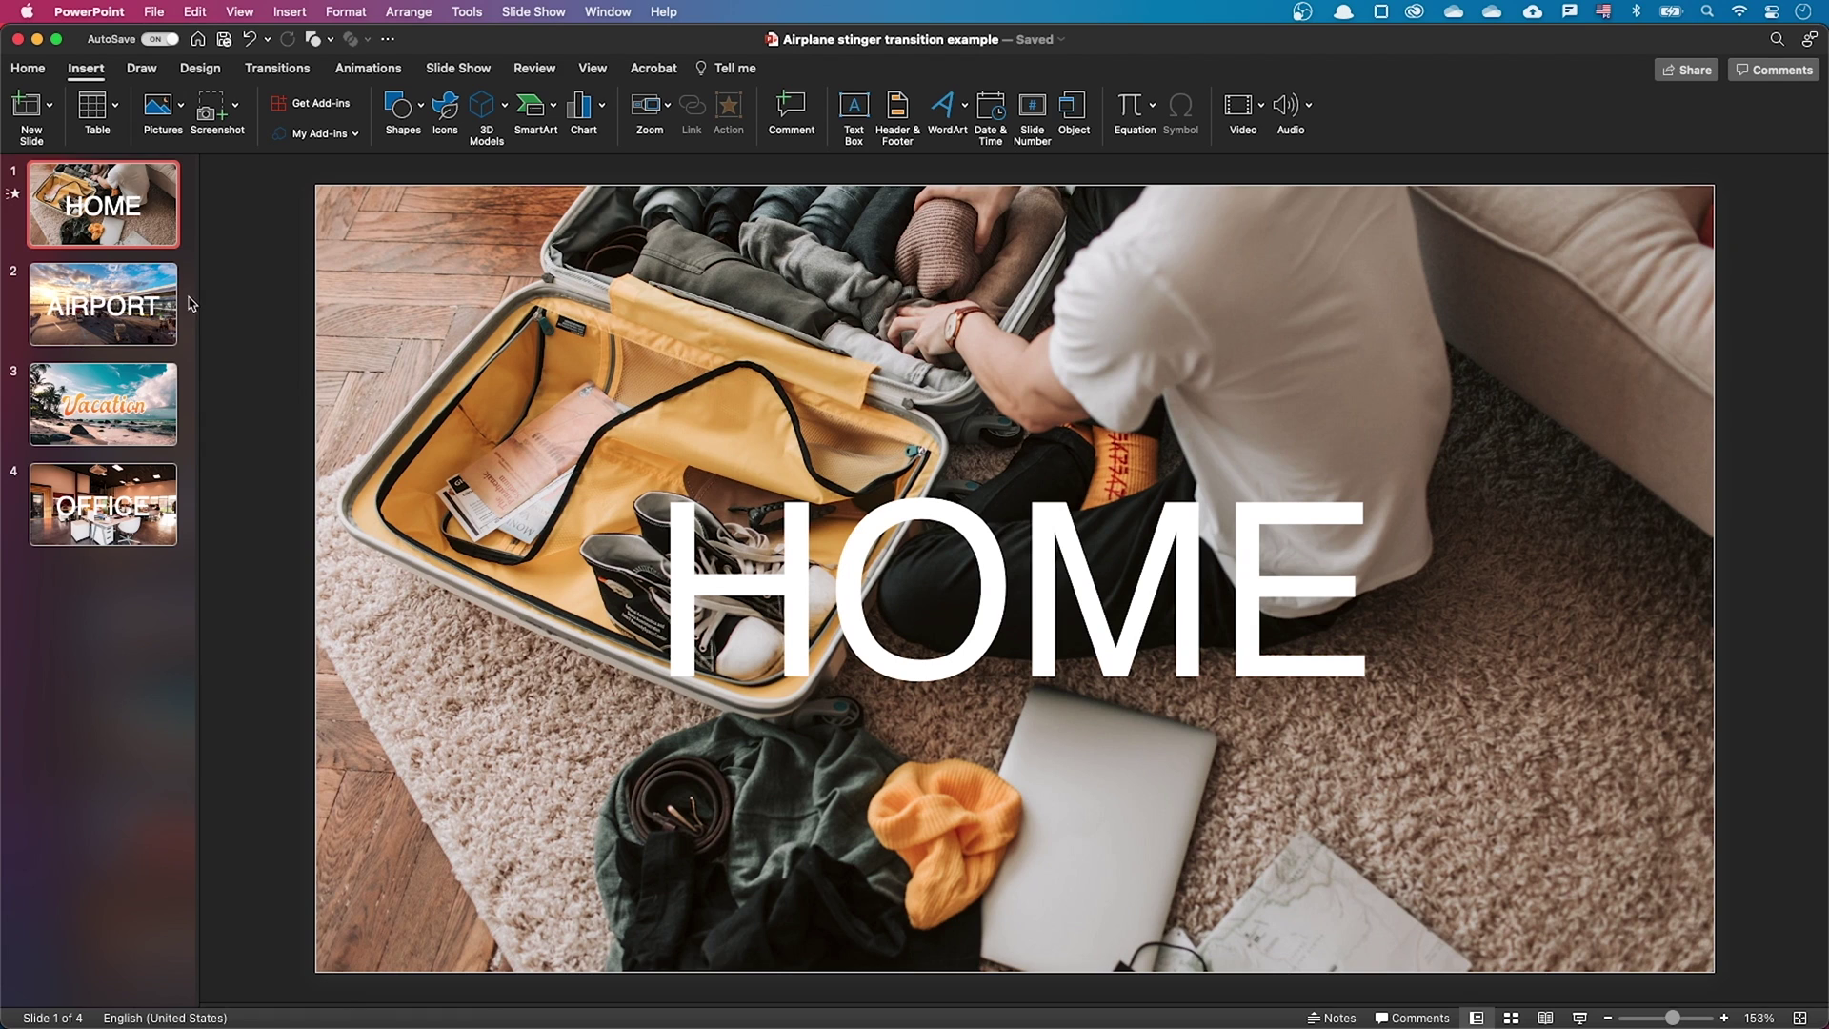
# Add a new slide after HOME and check its yellow, orange, pink, purple and cyan diamonds
pyautogui.click(149, 253)
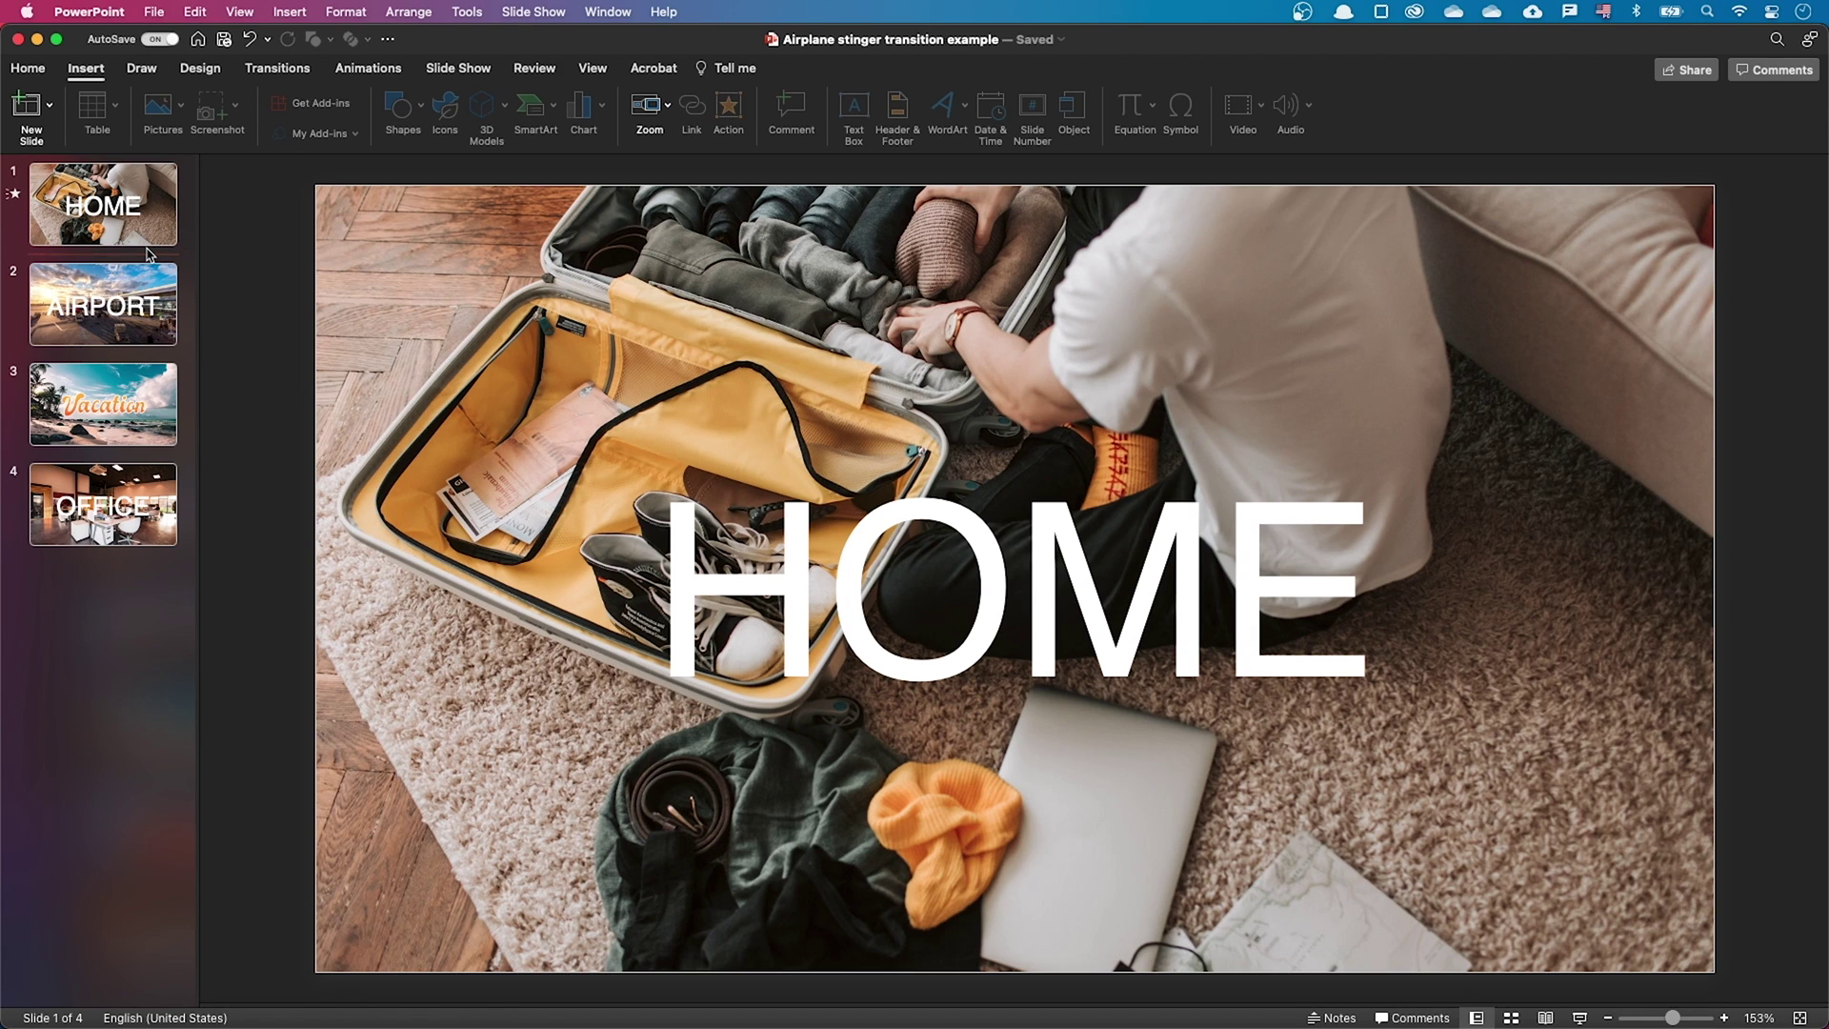
pyautogui.press('Return')
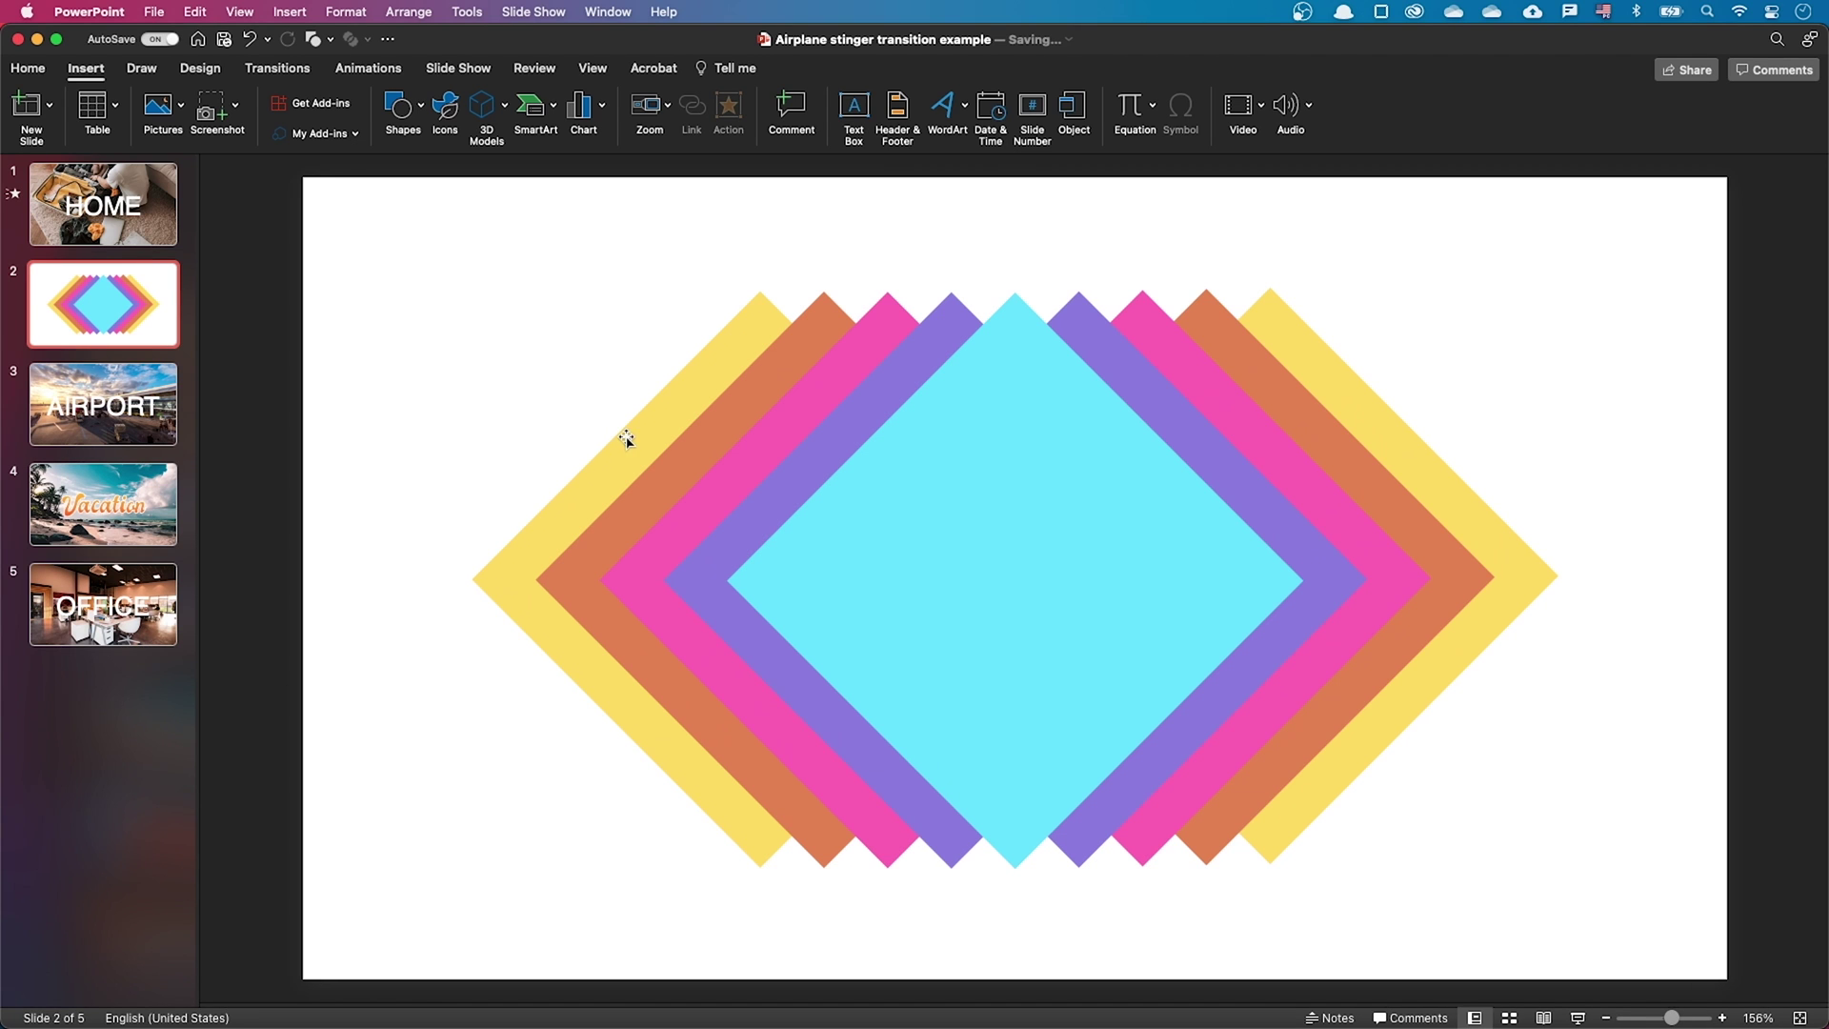
pyautogui.click(627, 438)
pyautogui.click(838, 345)
pyautogui.click(924, 327)
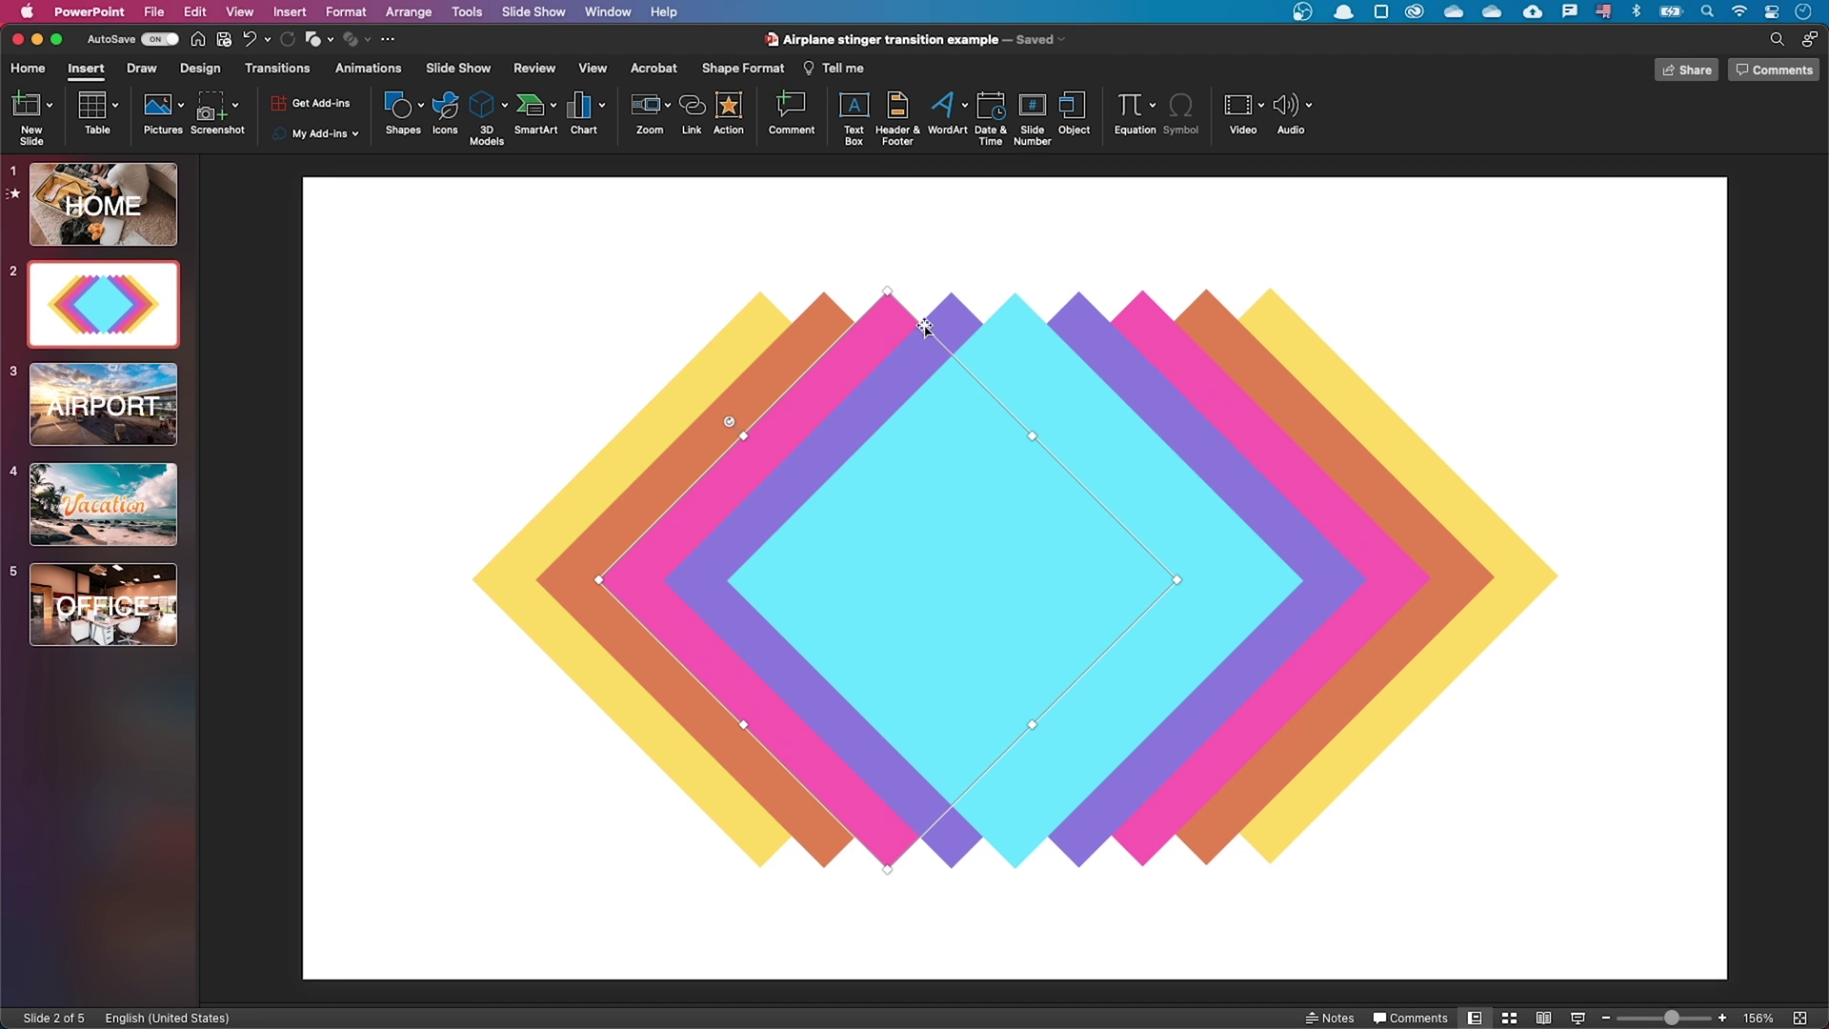
pyautogui.click(957, 324)
pyautogui.click(1015, 328)
# Check the right-hand diamonds, shift the palette on the colour wheel, and select all diamonds
pyautogui.click(1091, 324)
pyautogui.click(1175, 329)
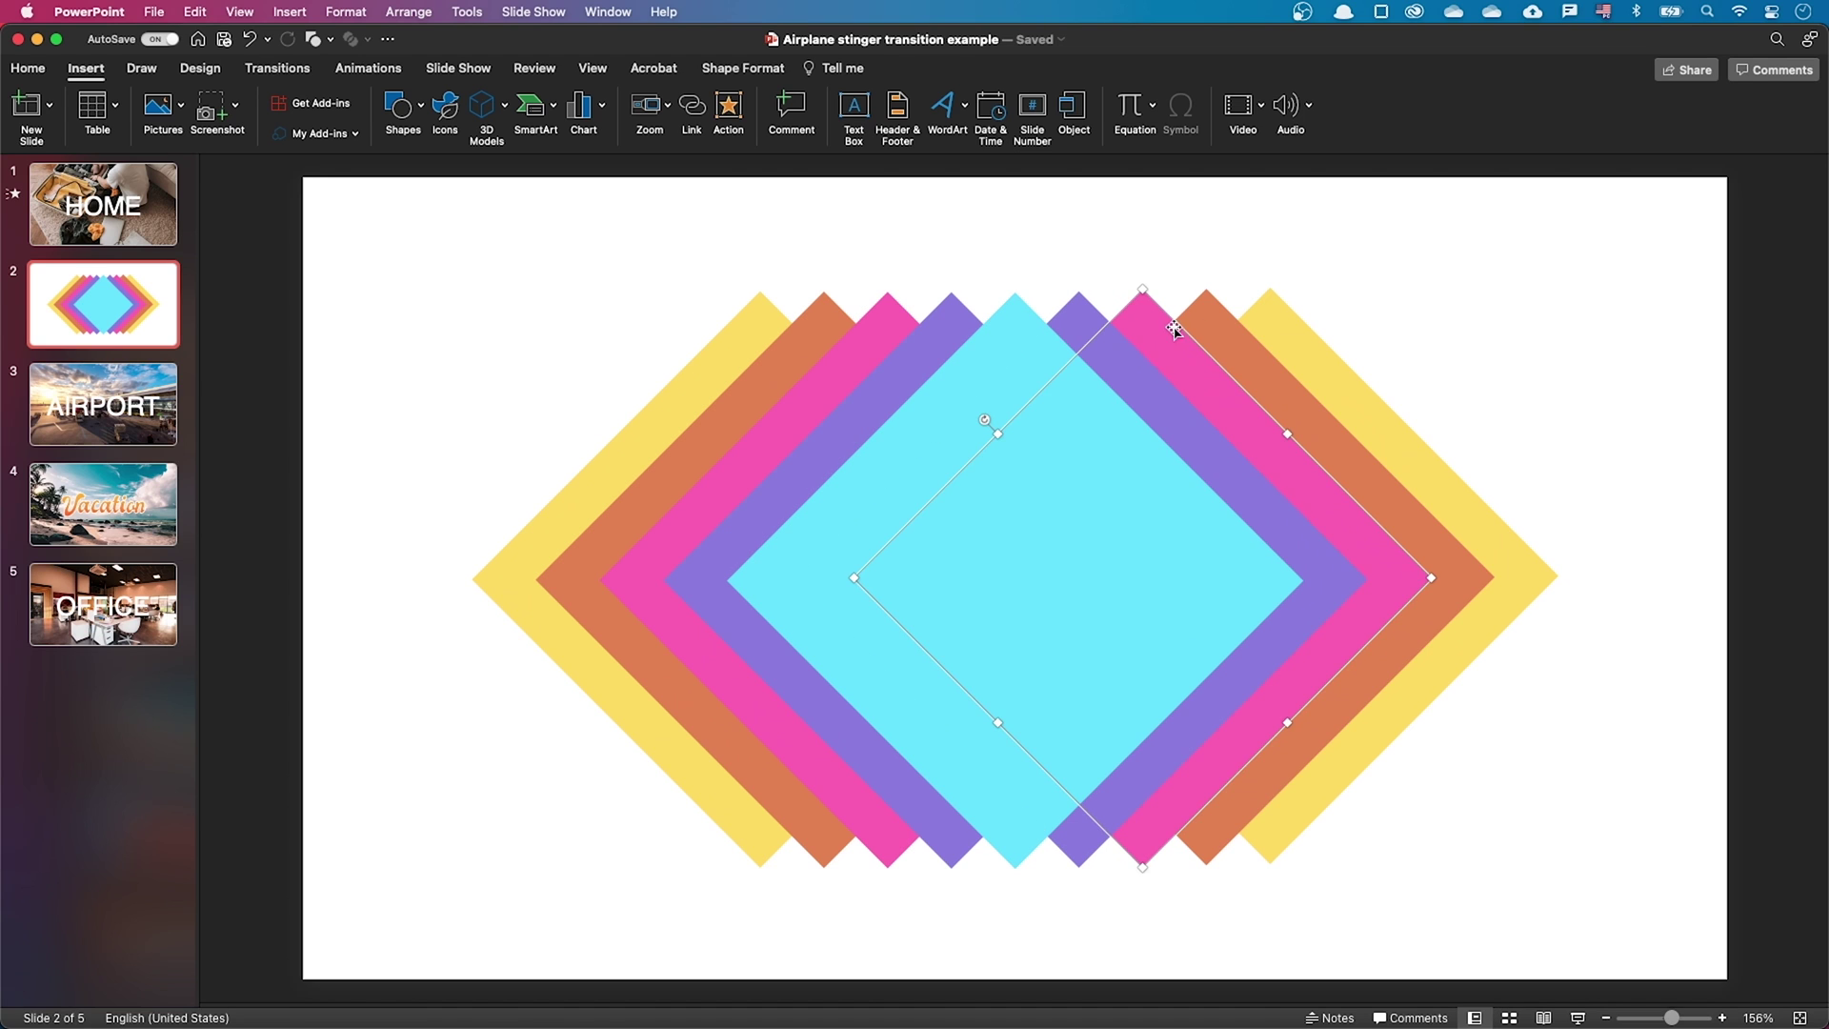
pyautogui.click(1221, 326)
pyautogui.click(1294, 327)
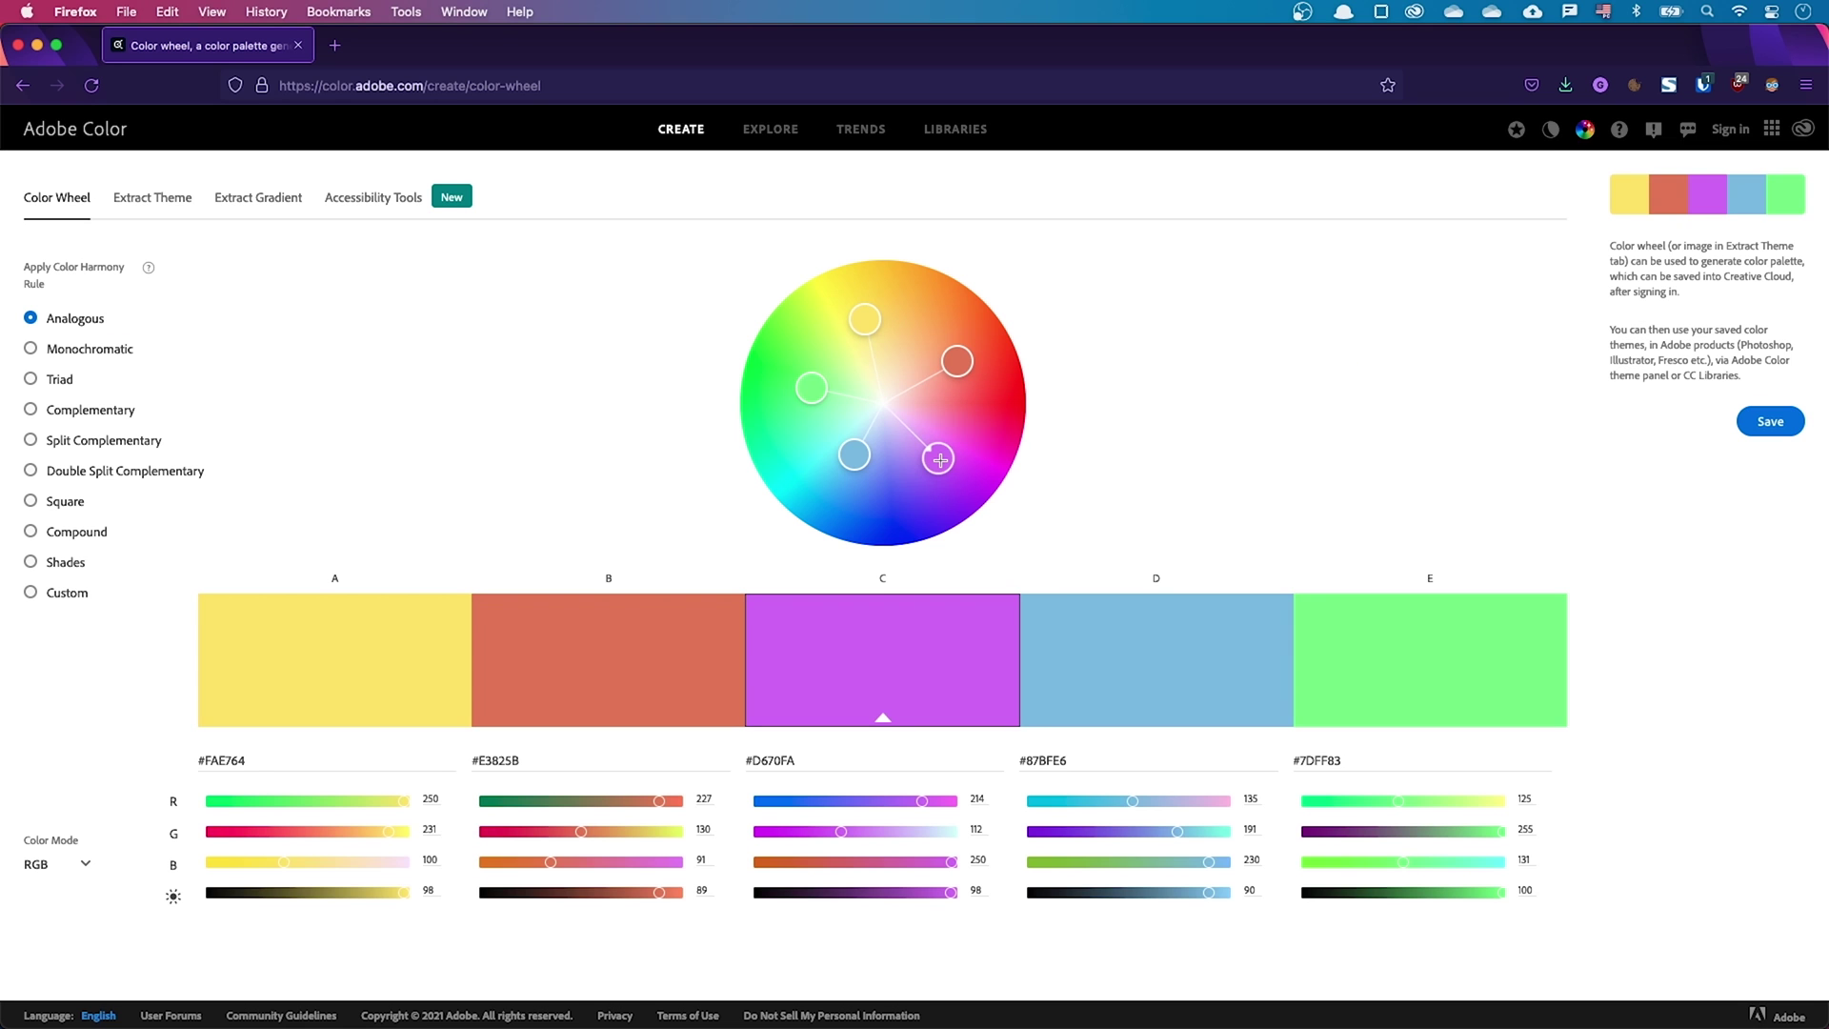
pyautogui.moveTo(806, 400); pyautogui.dragTo(826, 460)
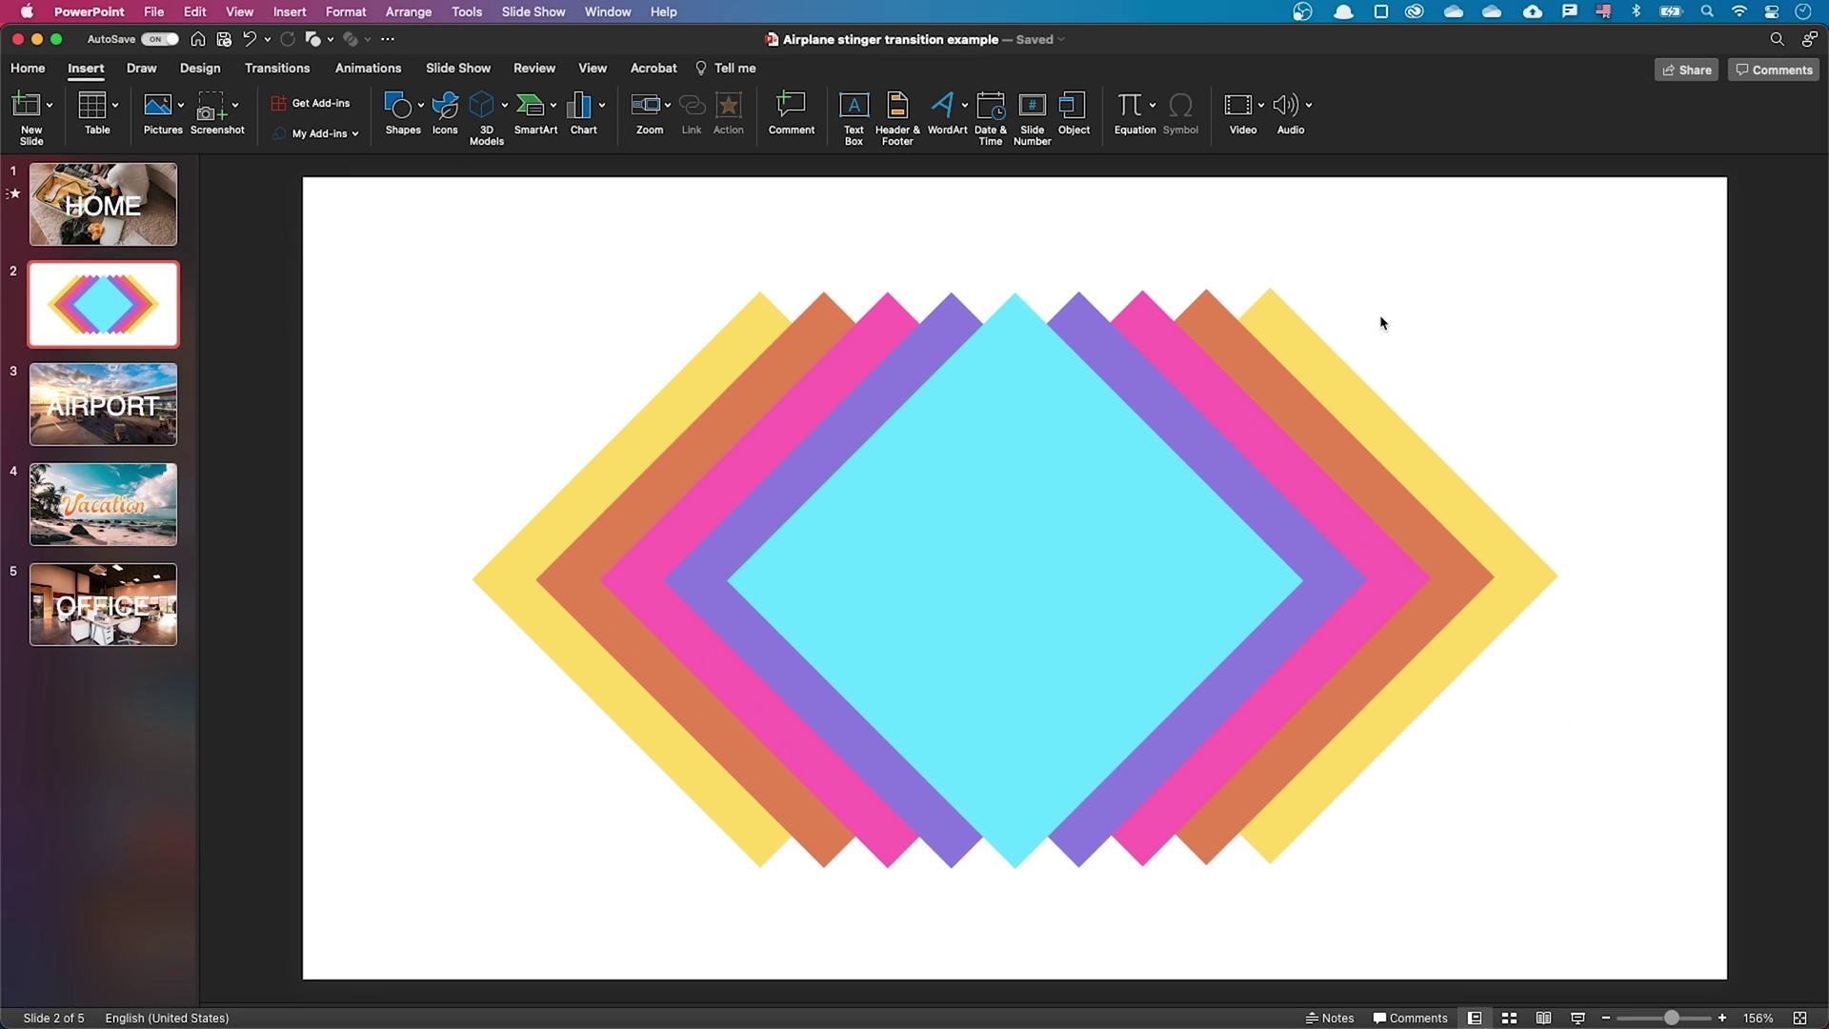
pyautogui.press('super+a')
# Group the diamonds, shrink the group and move it off the slide's left side
pyautogui.rightClick(1297, 375)
pyautogui.moveTo(1361, 462)
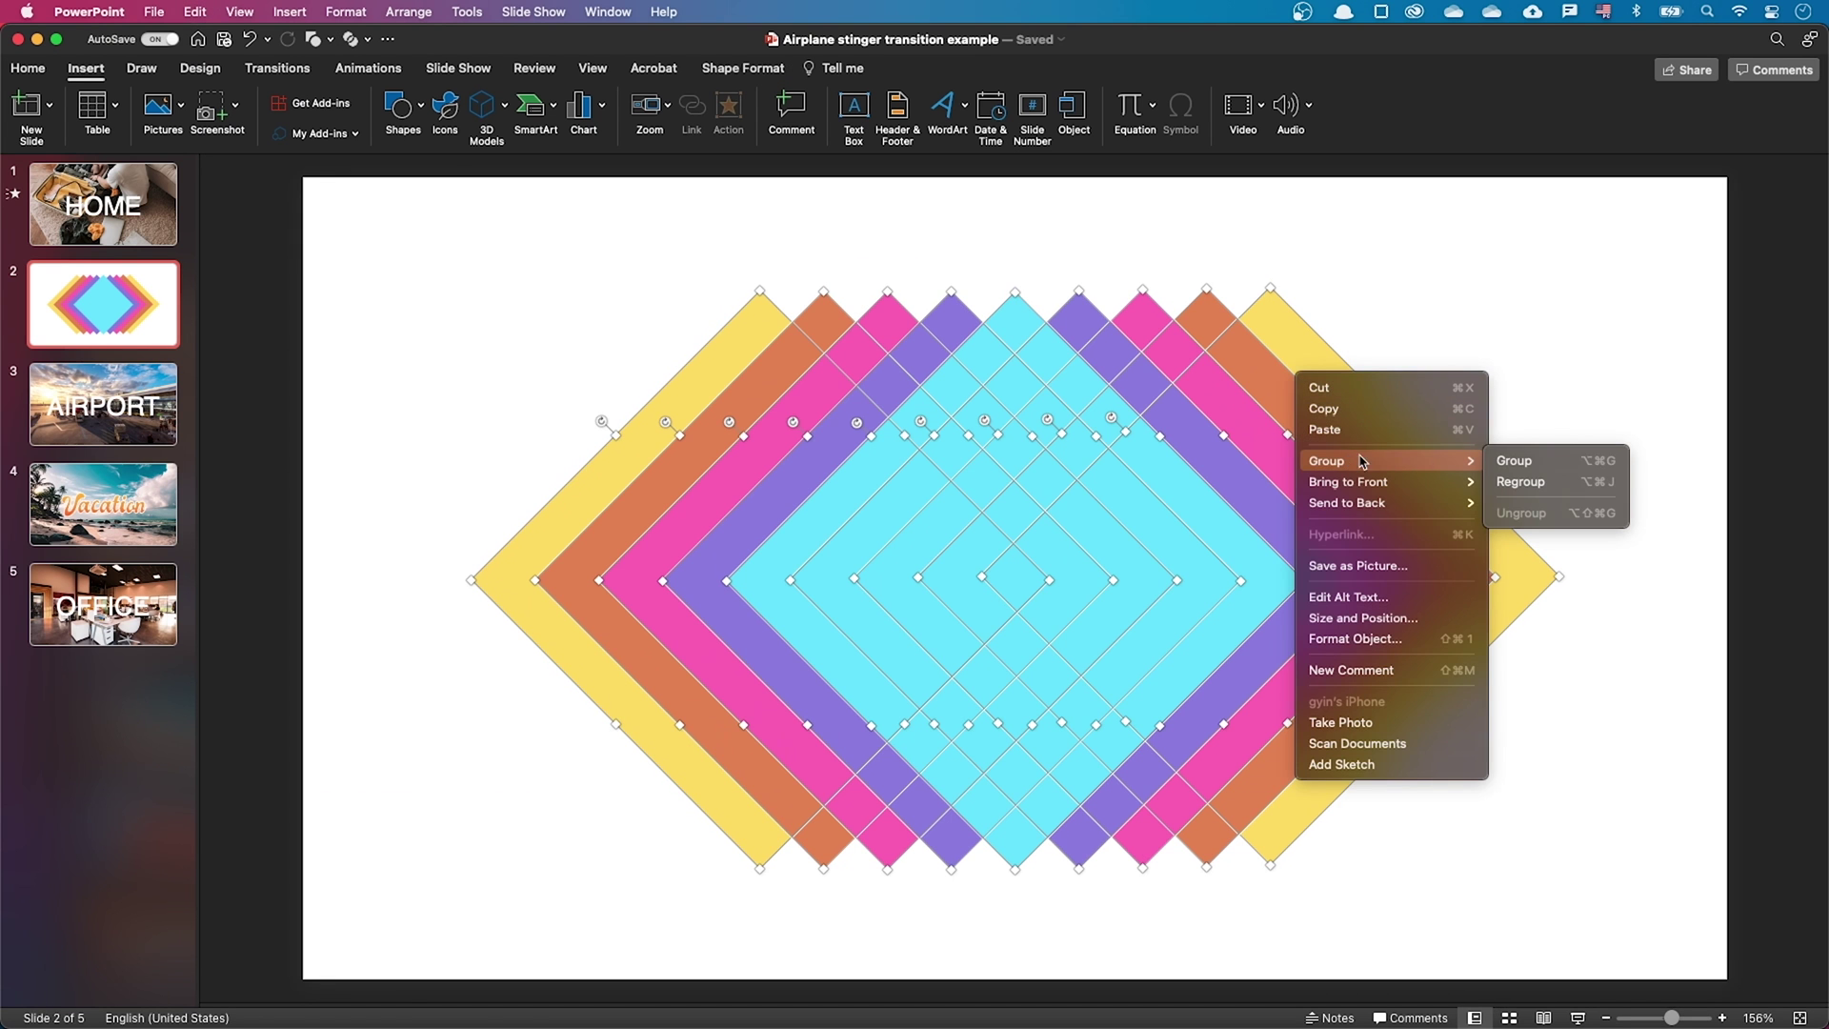
pyautogui.click(1520, 460)
pyautogui.scroll(-5, 1541, 453)
pyautogui.moveTo(783, 467); pyautogui.dragTo(608, 319)
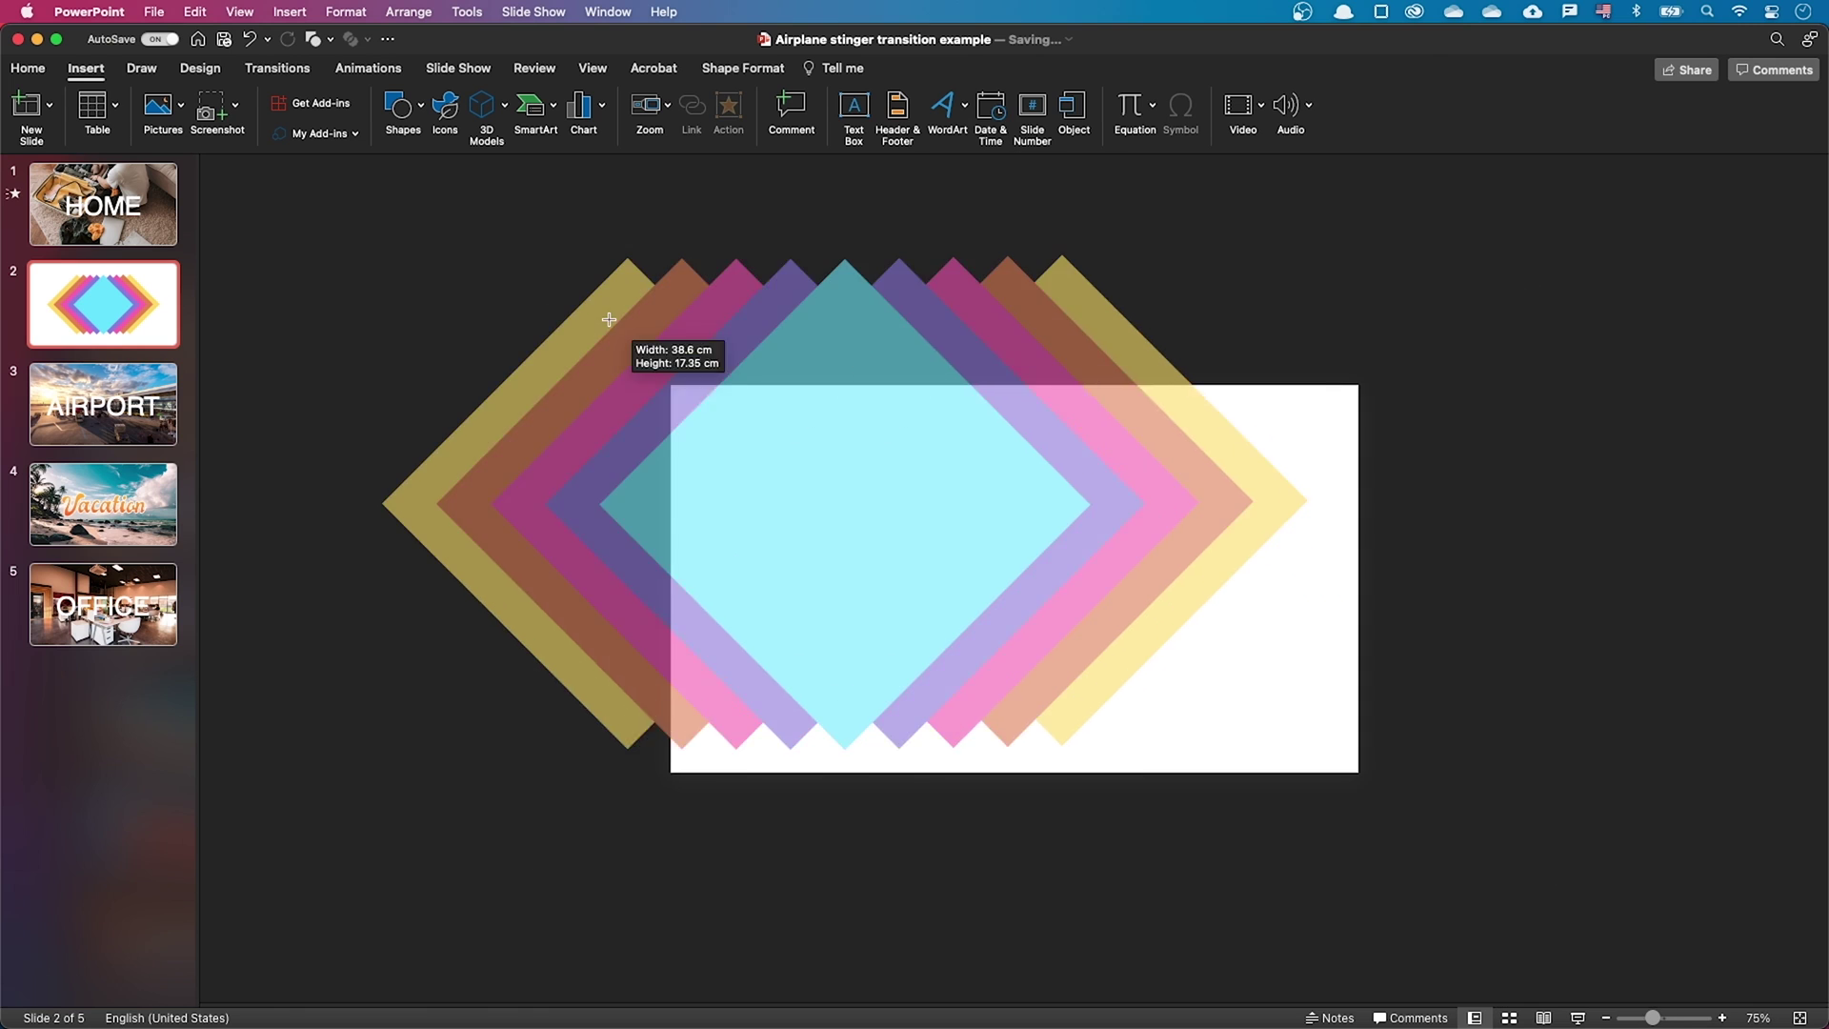
pyautogui.moveTo(781, 533); pyautogui.dragTo(286, 619)
# Place a duplicate of the diamond group level with it, just off the slide's right side
pyautogui.scroll(-3, 457, 600)
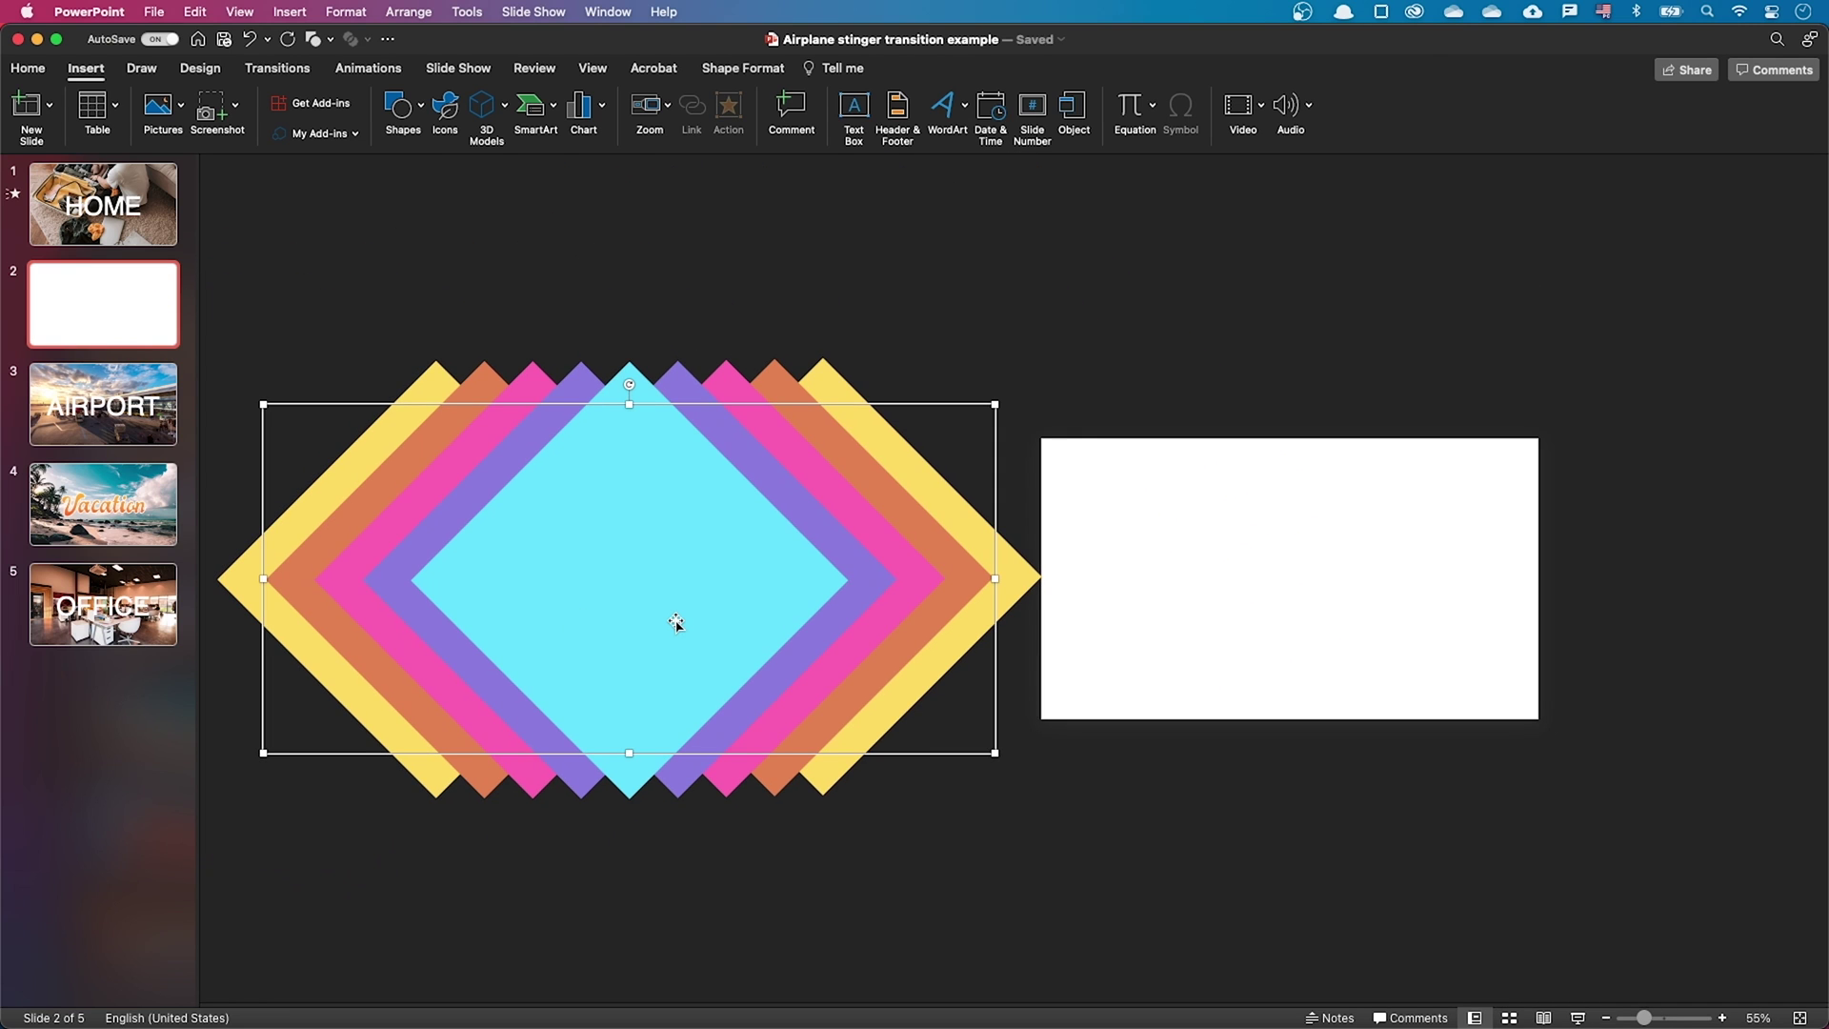
pyautogui.moveTo(641, 620); pyautogui.dragTo(1652, 577)
pyautogui.click(1322, 367)
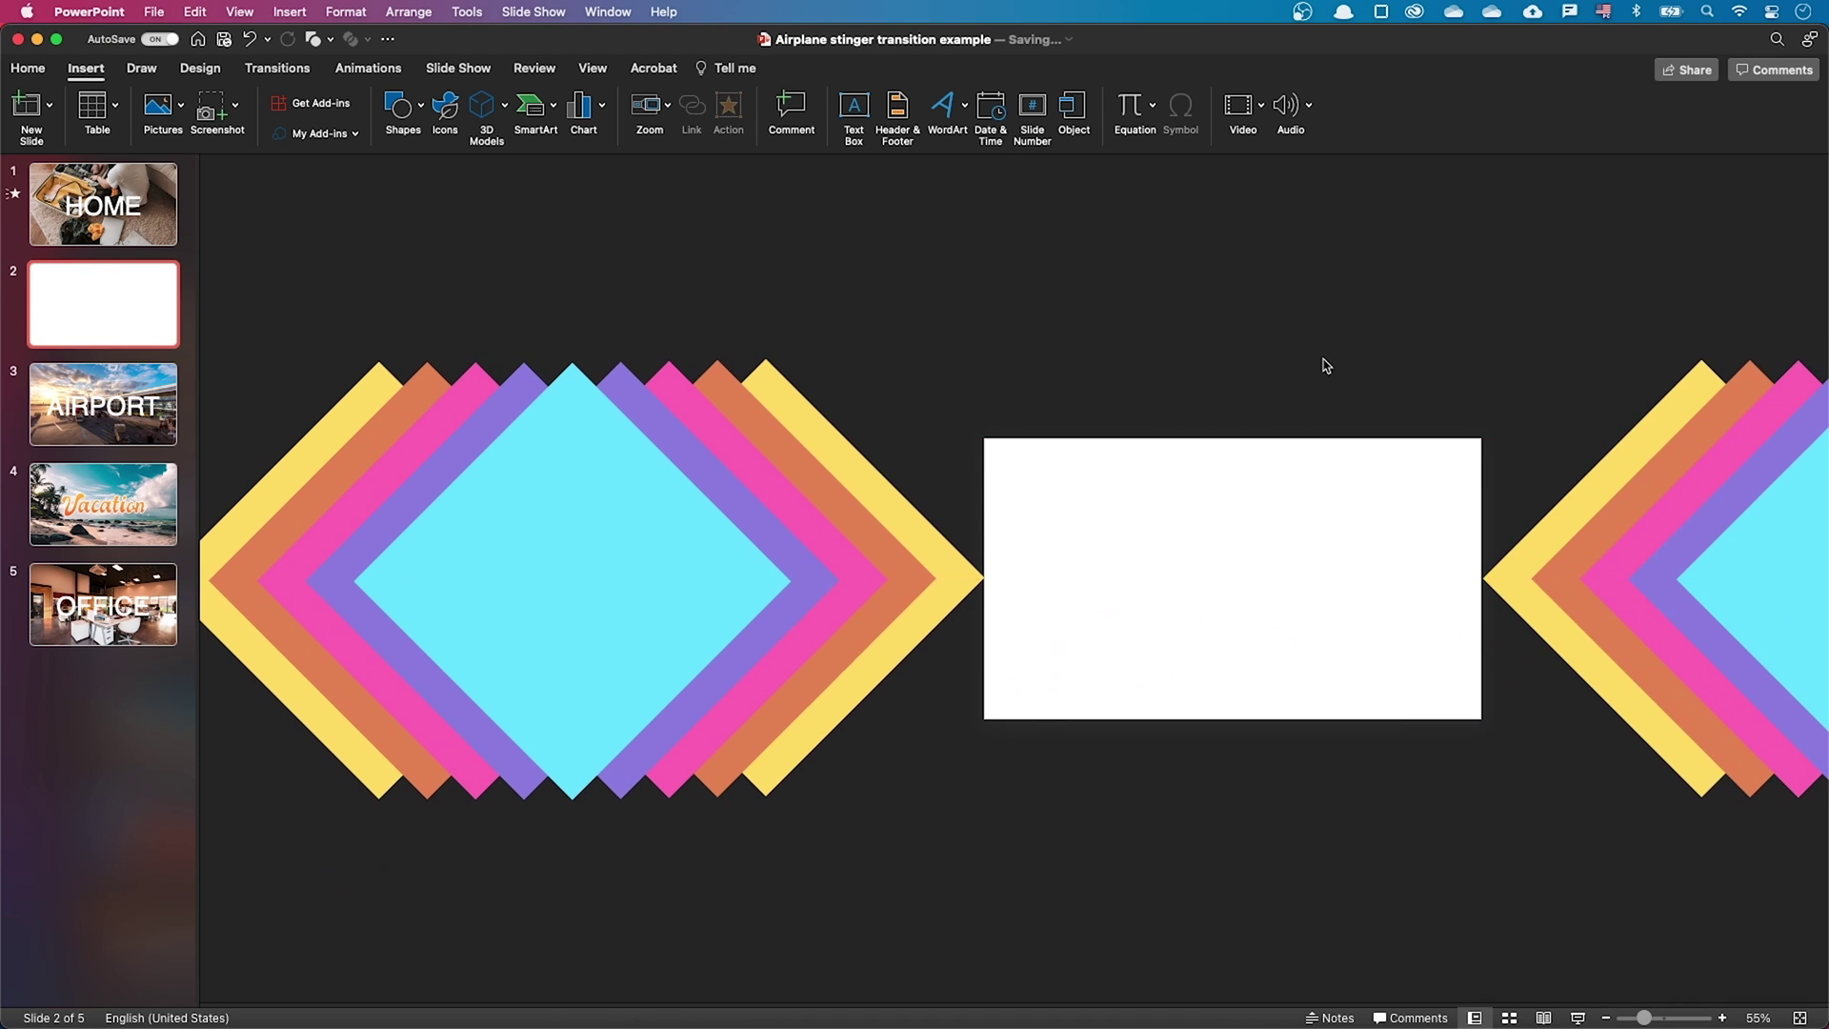
pyautogui.scroll(-2, 1325, 366)
pyautogui.scroll(-3, 1324, 367)
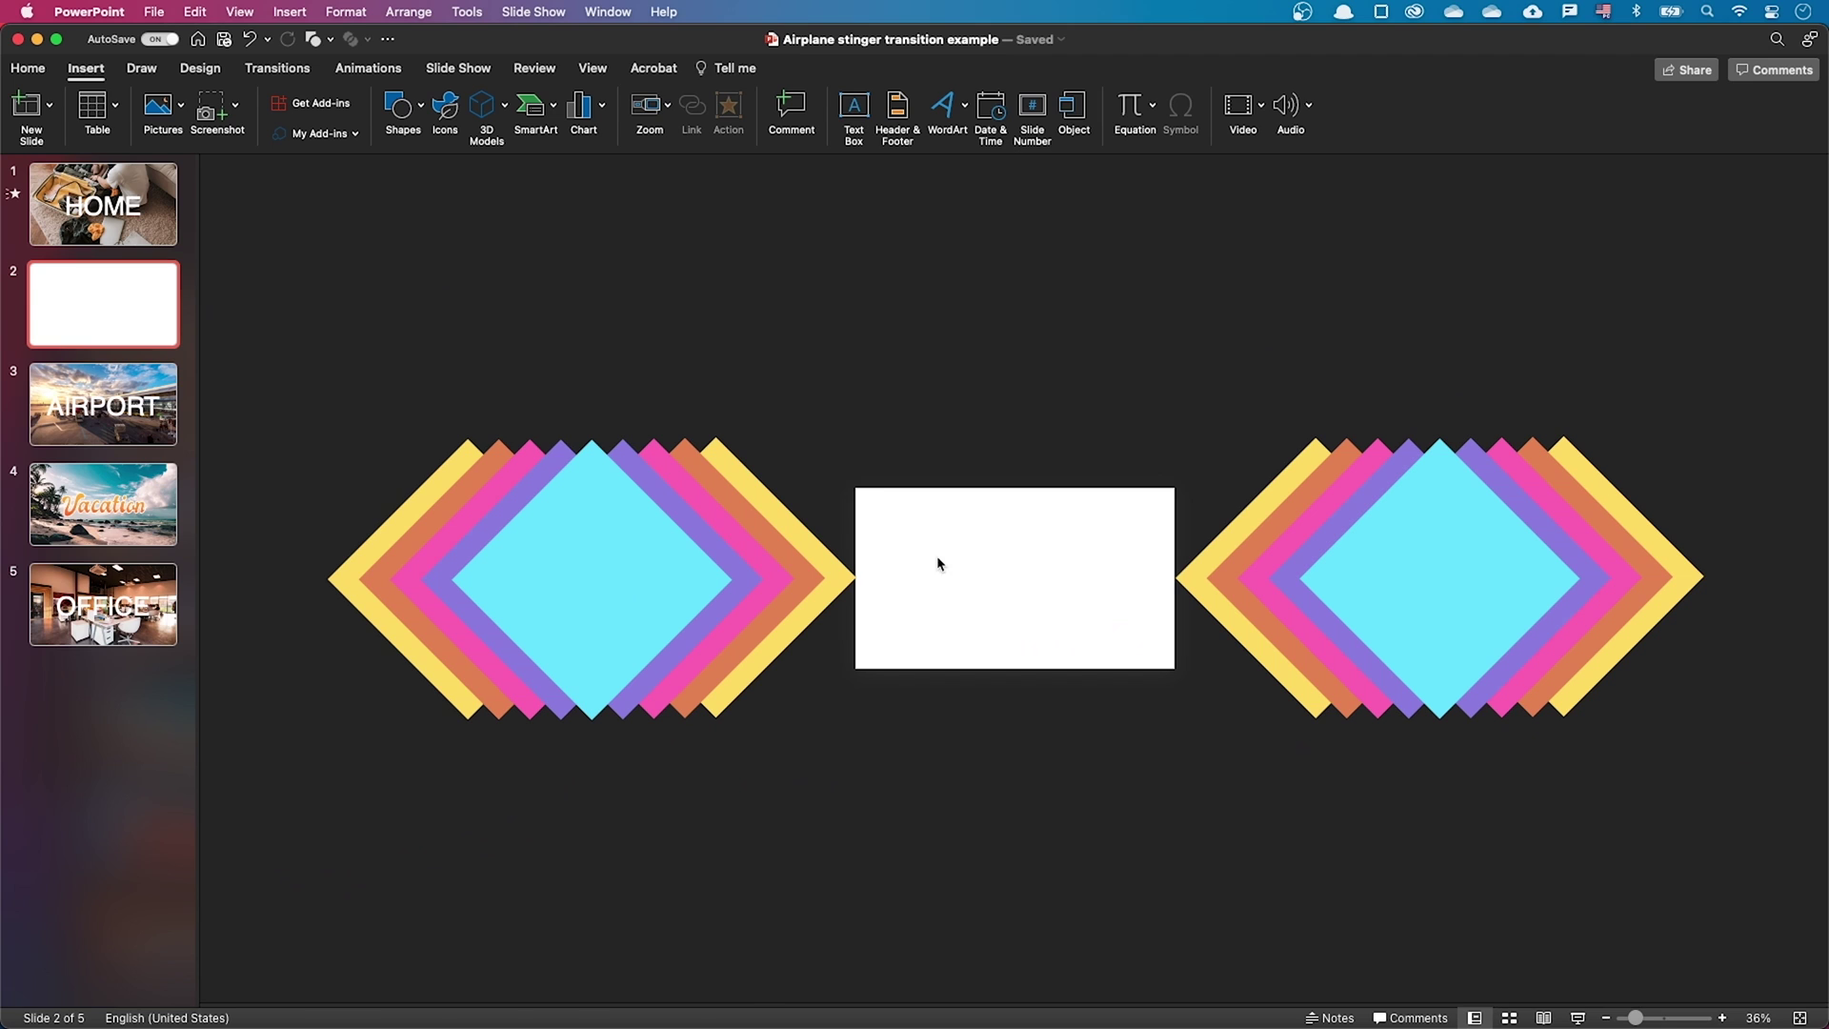
# Apply Fly In to the left diamond group From Right and the right group From Left
pyautogui.click(729, 547)
pyautogui.click(368, 68)
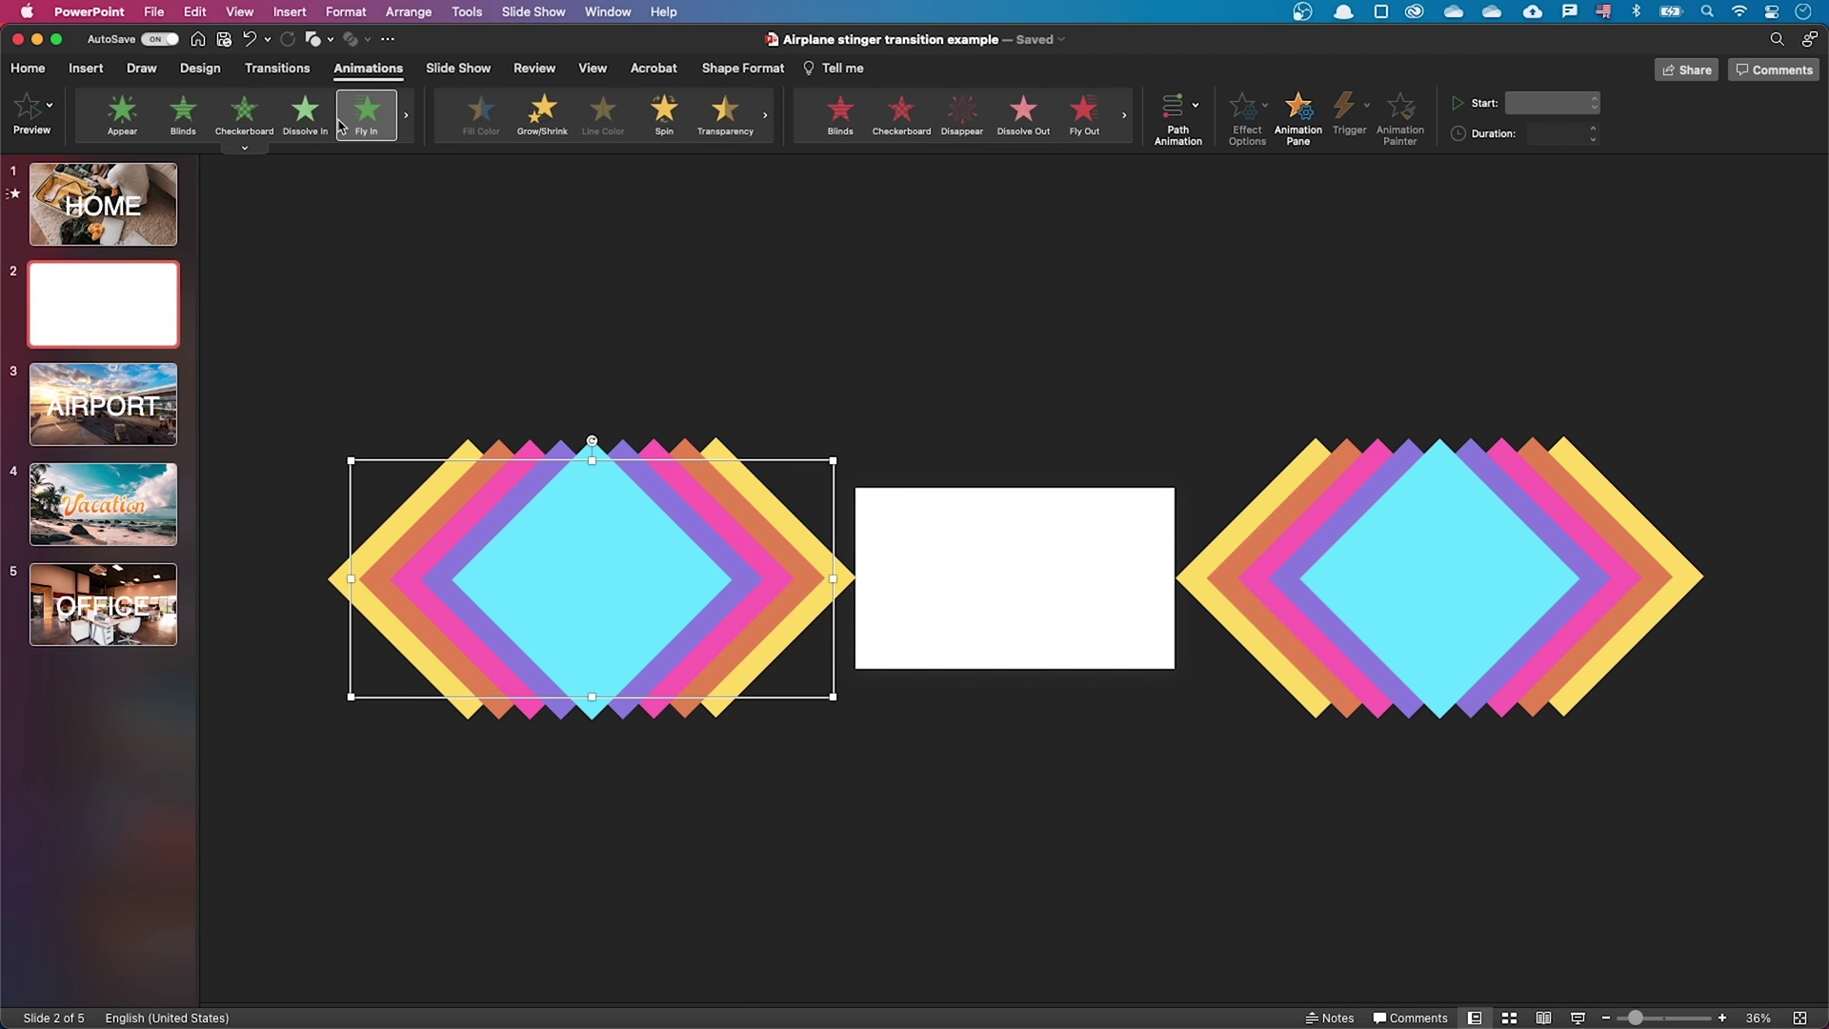
pyautogui.click(355, 124)
pyautogui.click(1246, 107)
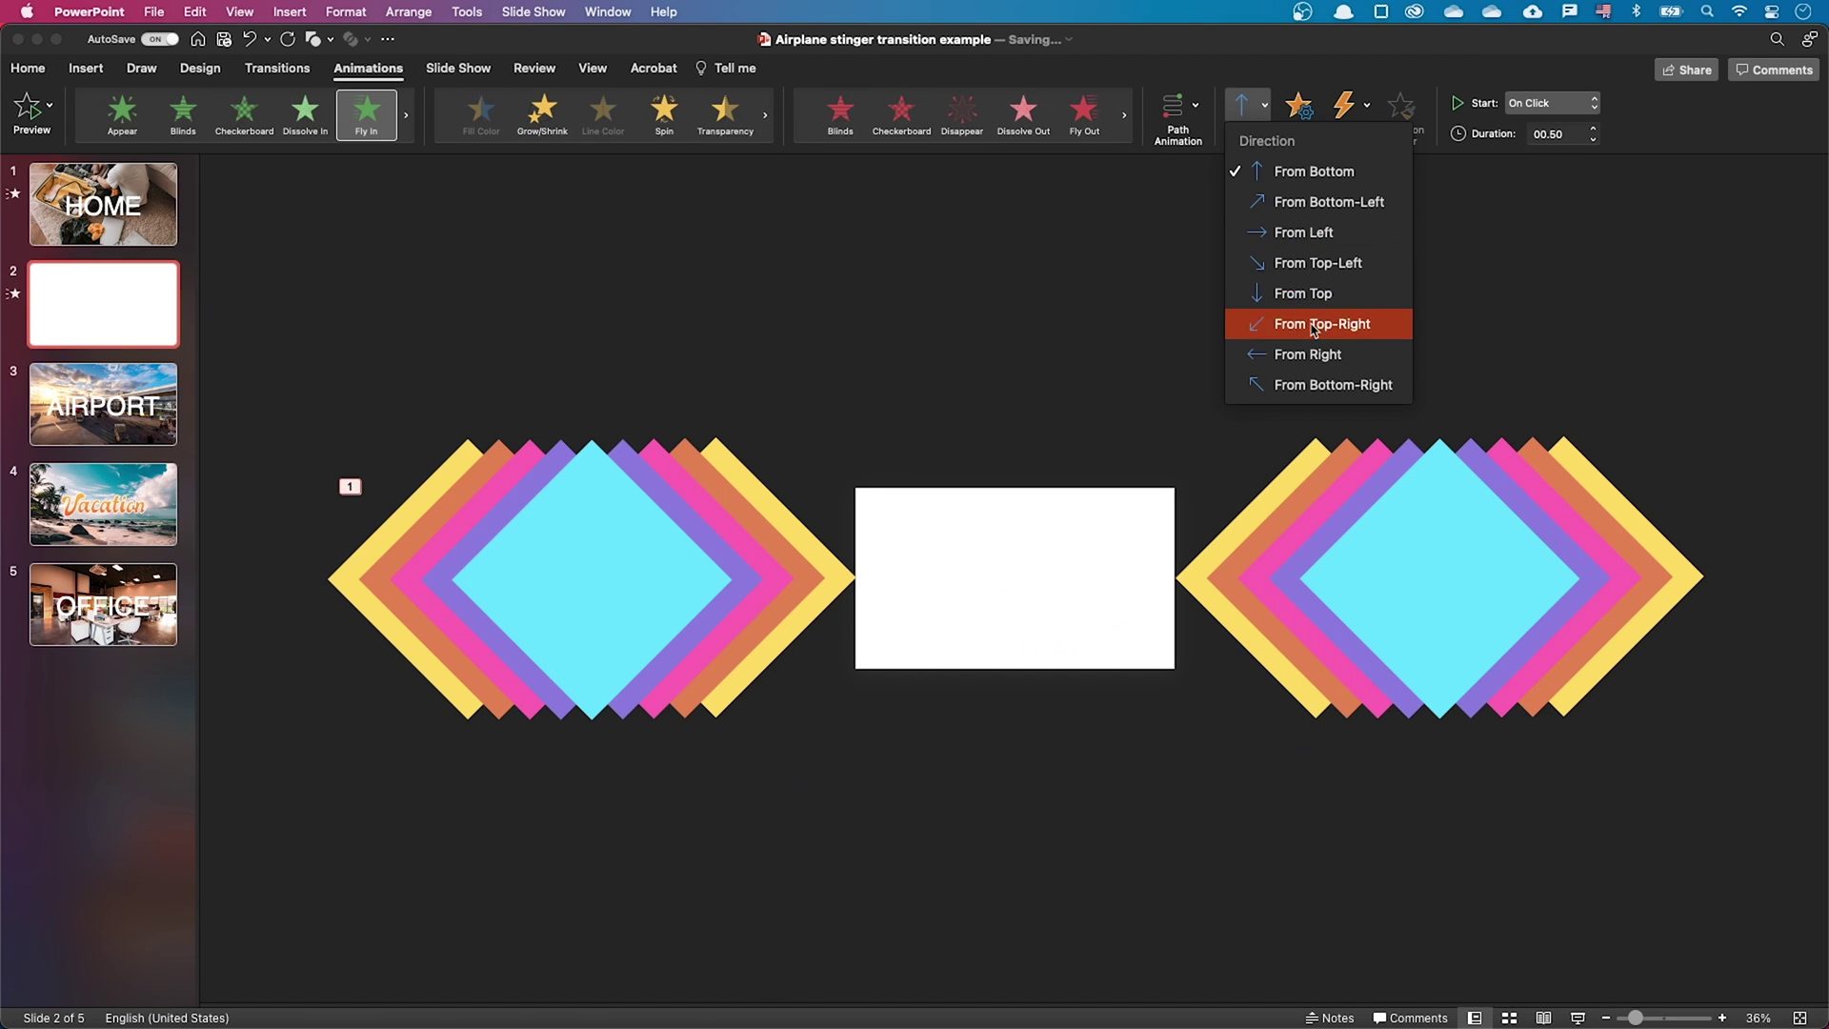
pyautogui.click(1315, 354)
pyautogui.click(1338, 510)
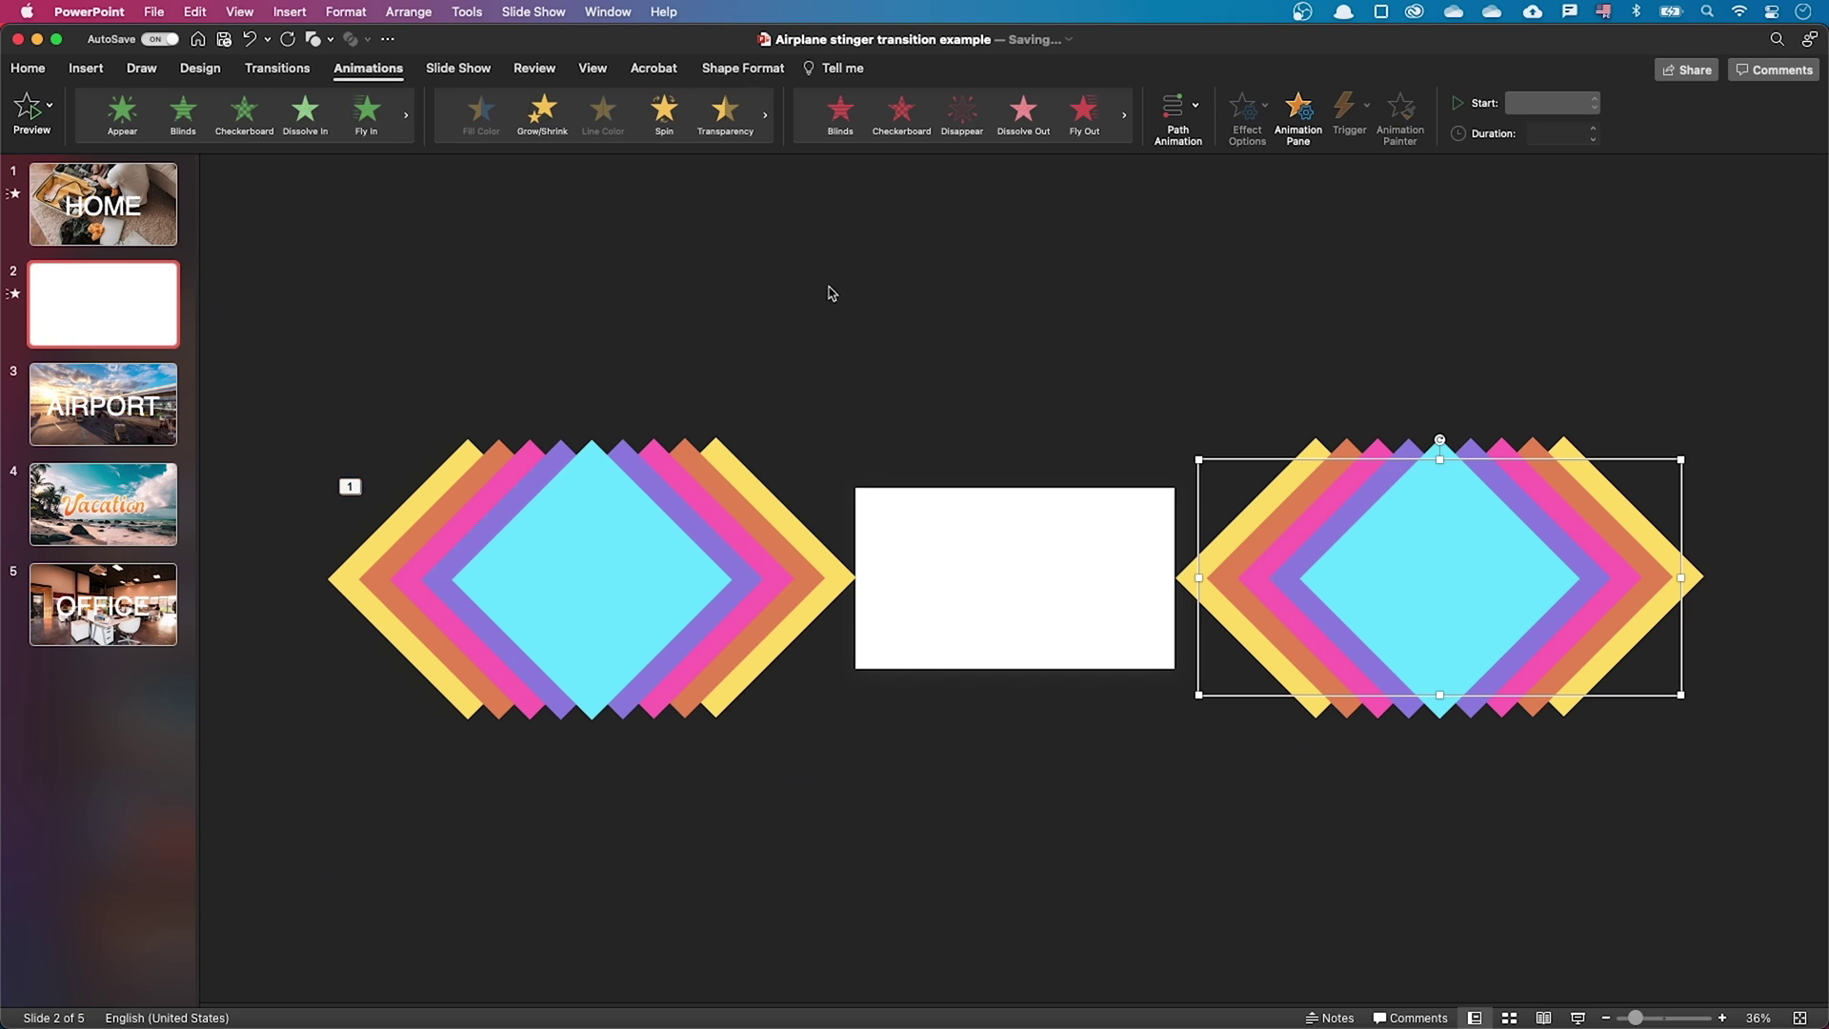
pyautogui.click(382, 103)
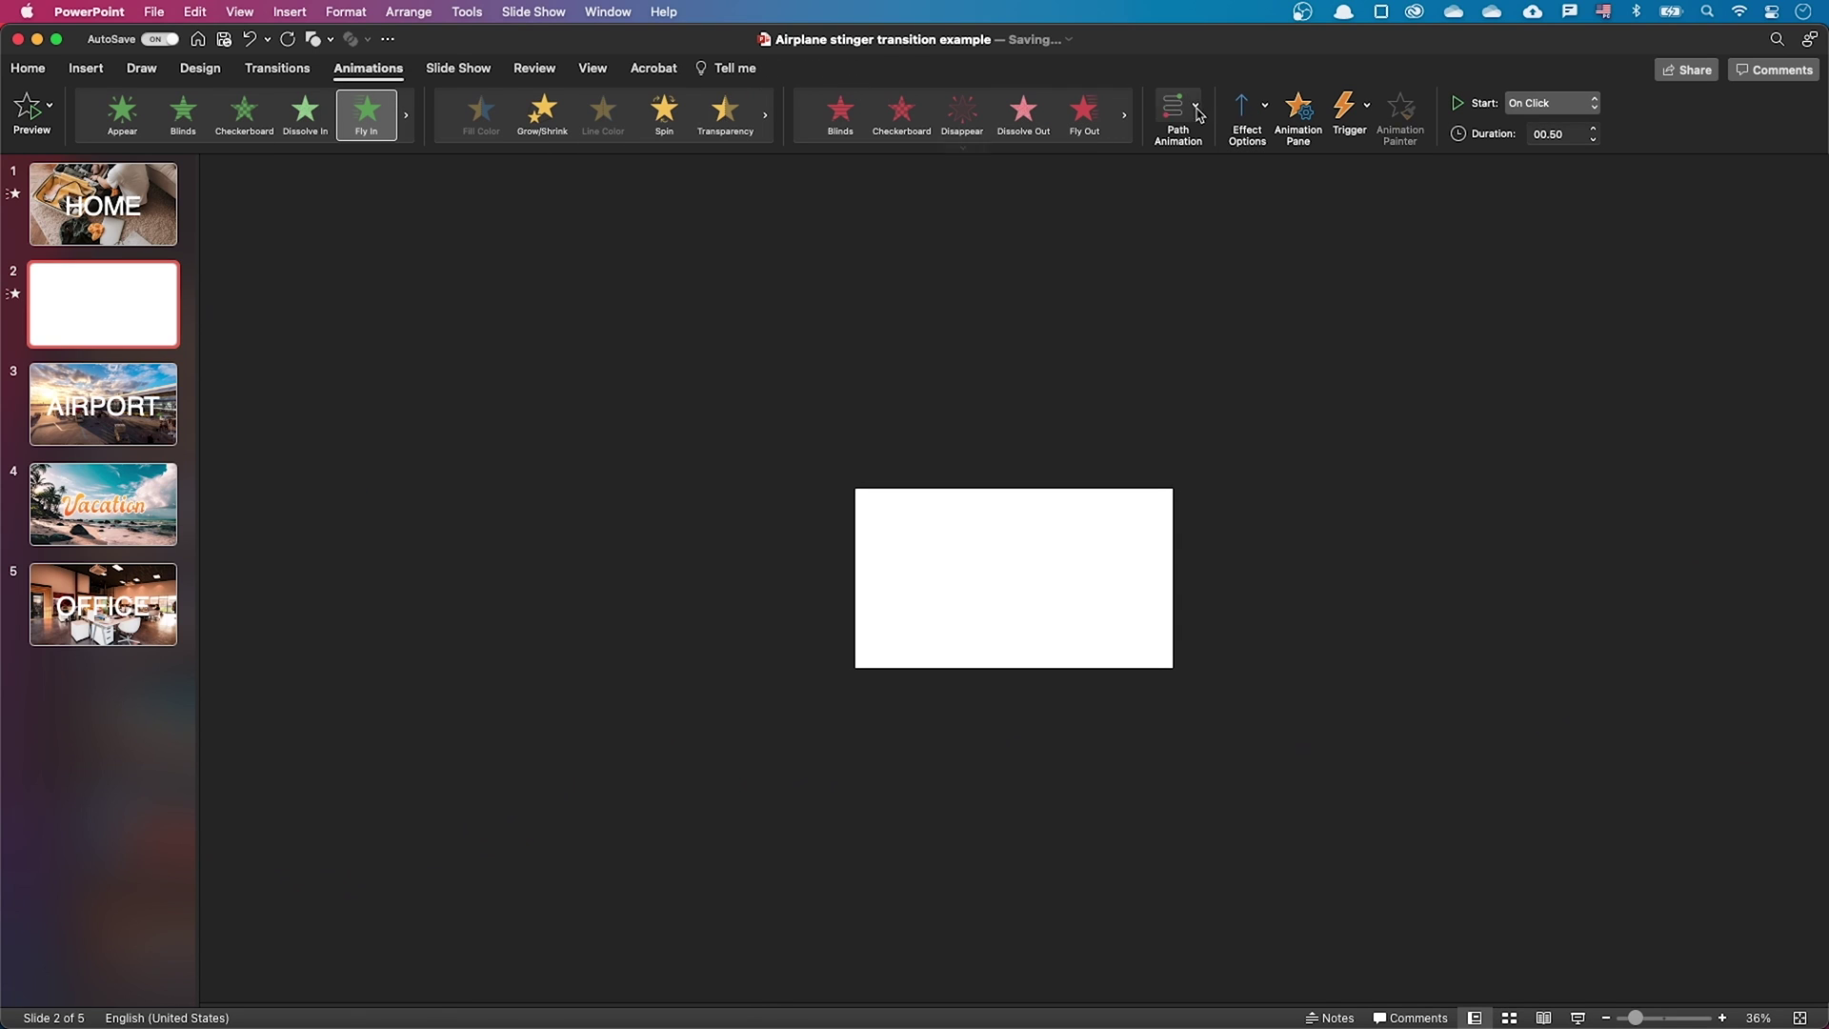
pyautogui.click(1243, 107)
pyautogui.click(1281, 233)
pyautogui.click(1209, 314)
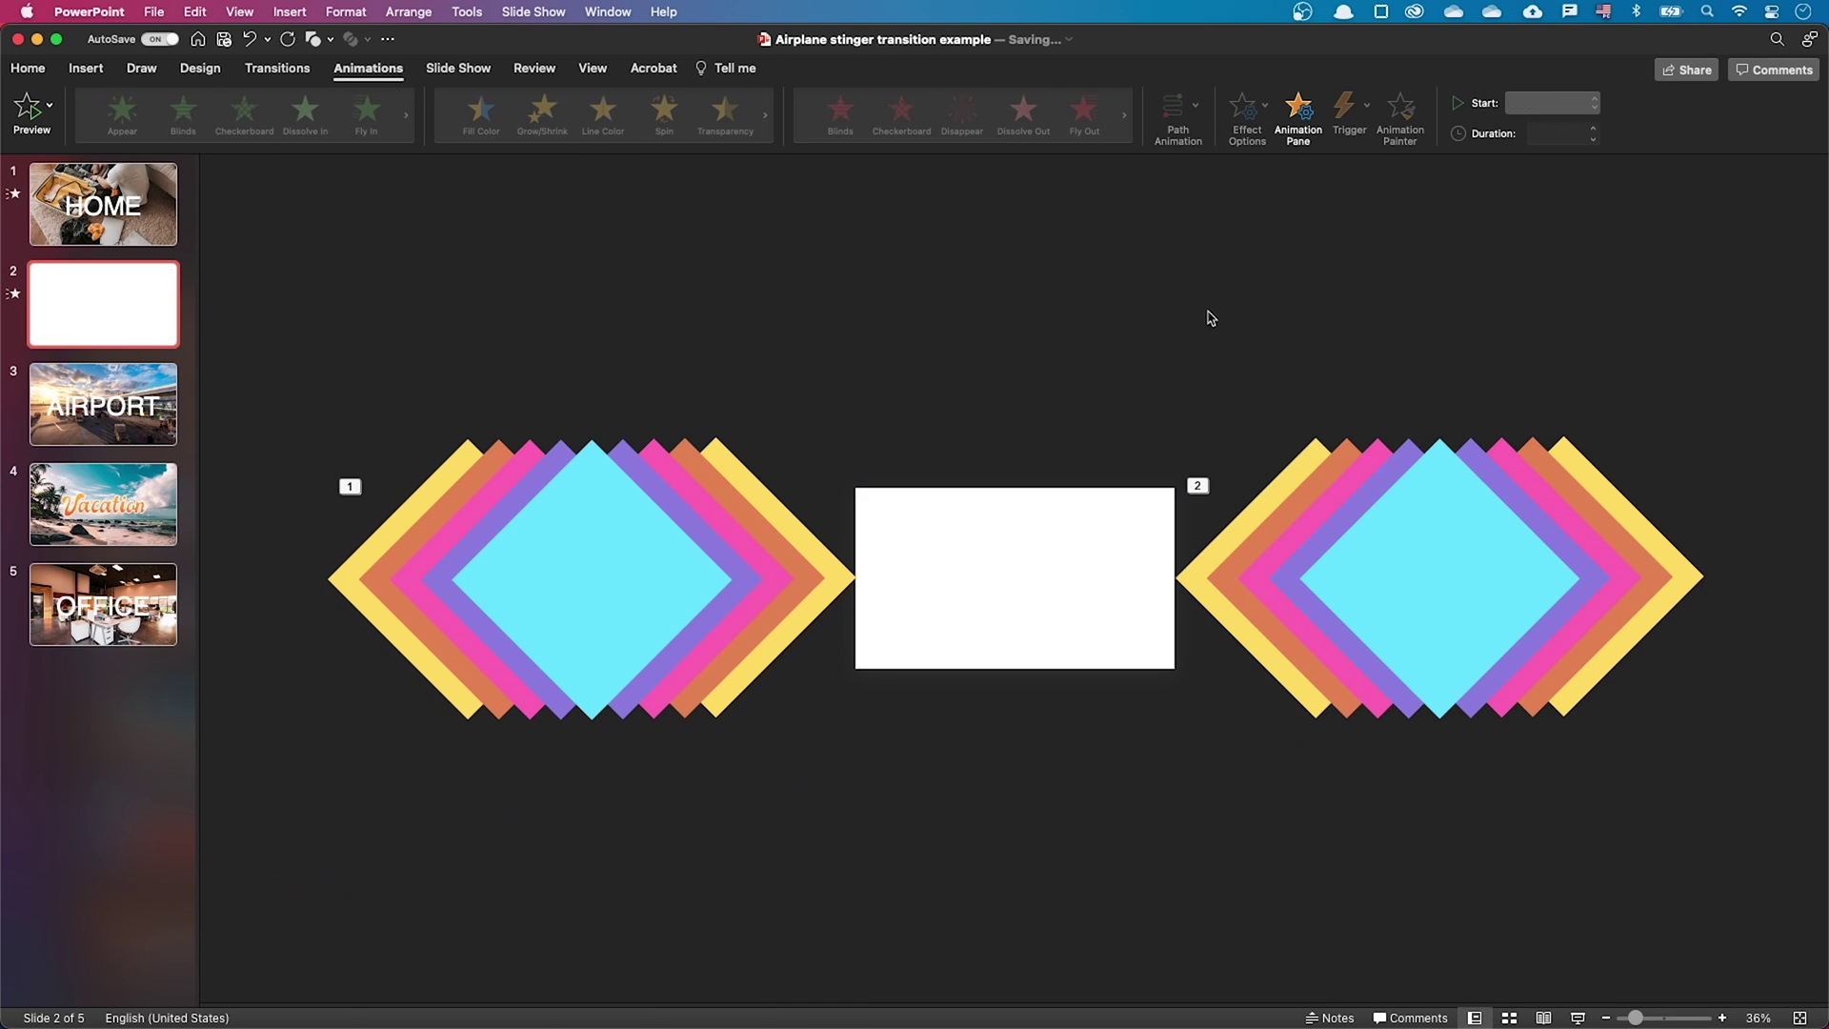
# Set both group animations in the Animation Pane to With Previous with a 02.00 duration
pyautogui.click(1297, 106)
pyautogui.click(1676, 275)
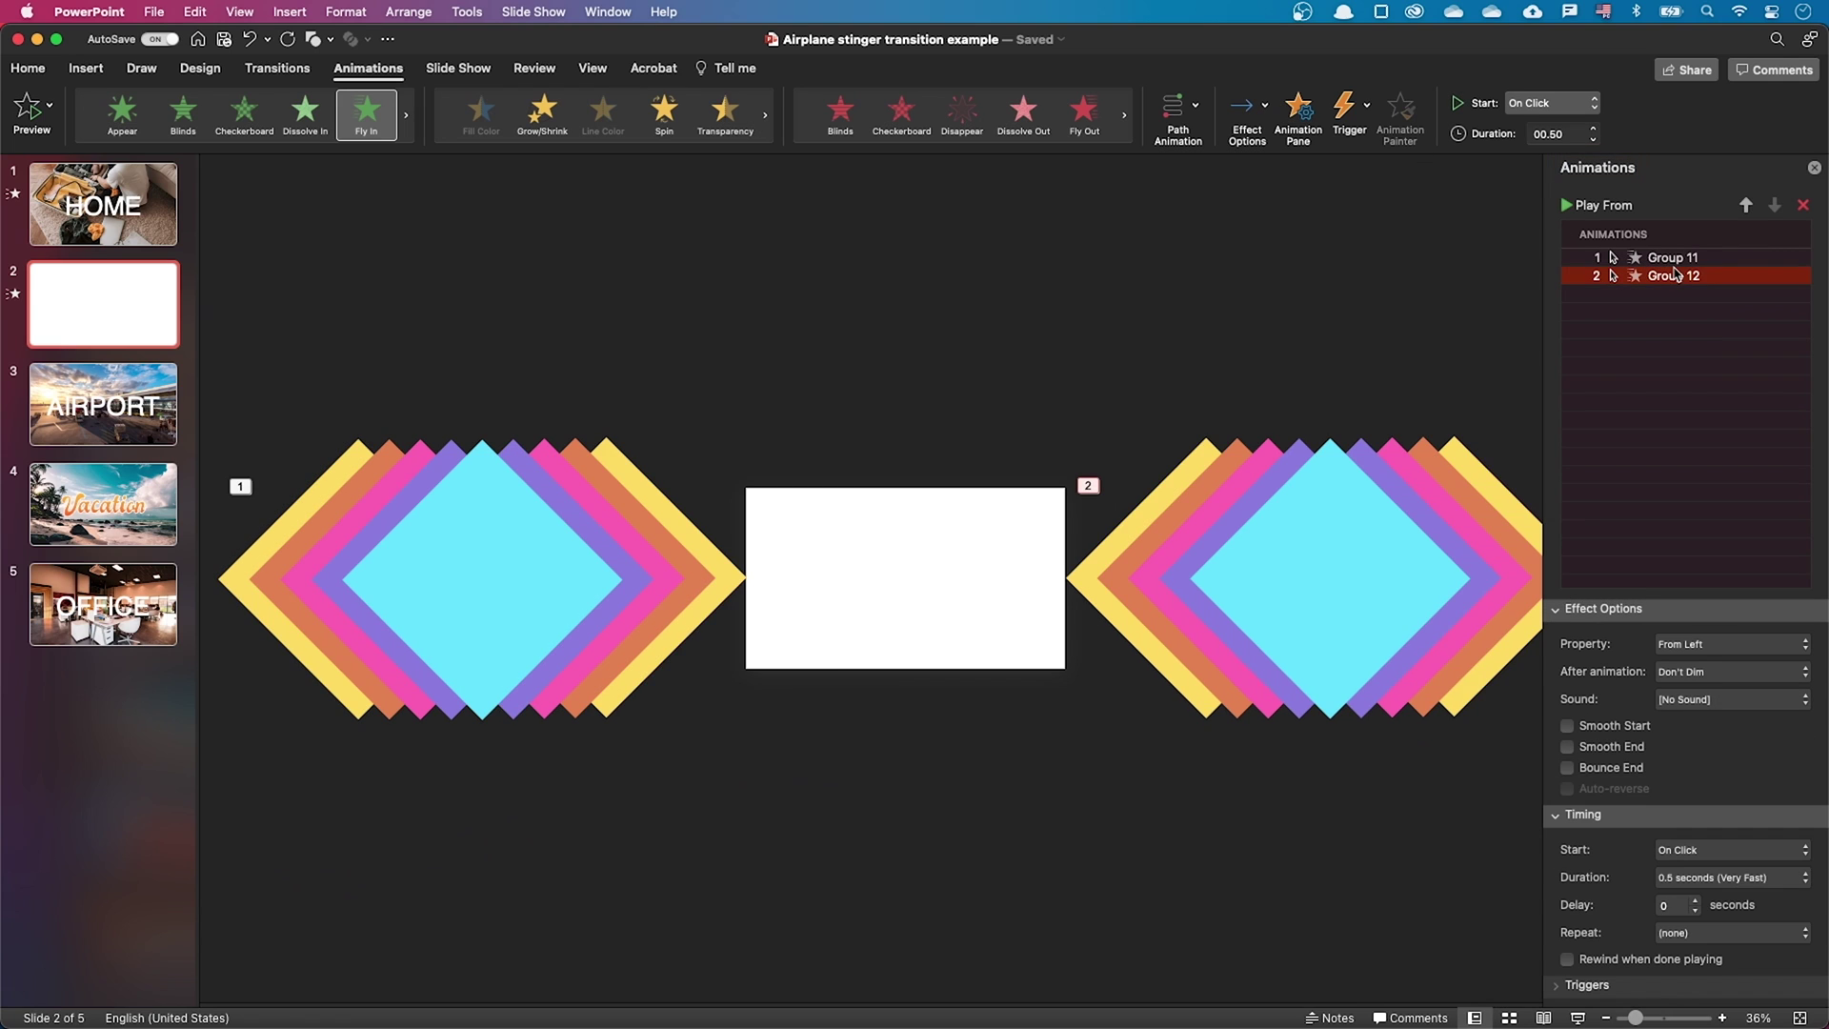
pyautogui.keyDown('shift'); pyautogui.click(1686, 262); pyautogui.keyUp('shift')
pyautogui.click(1562, 103)
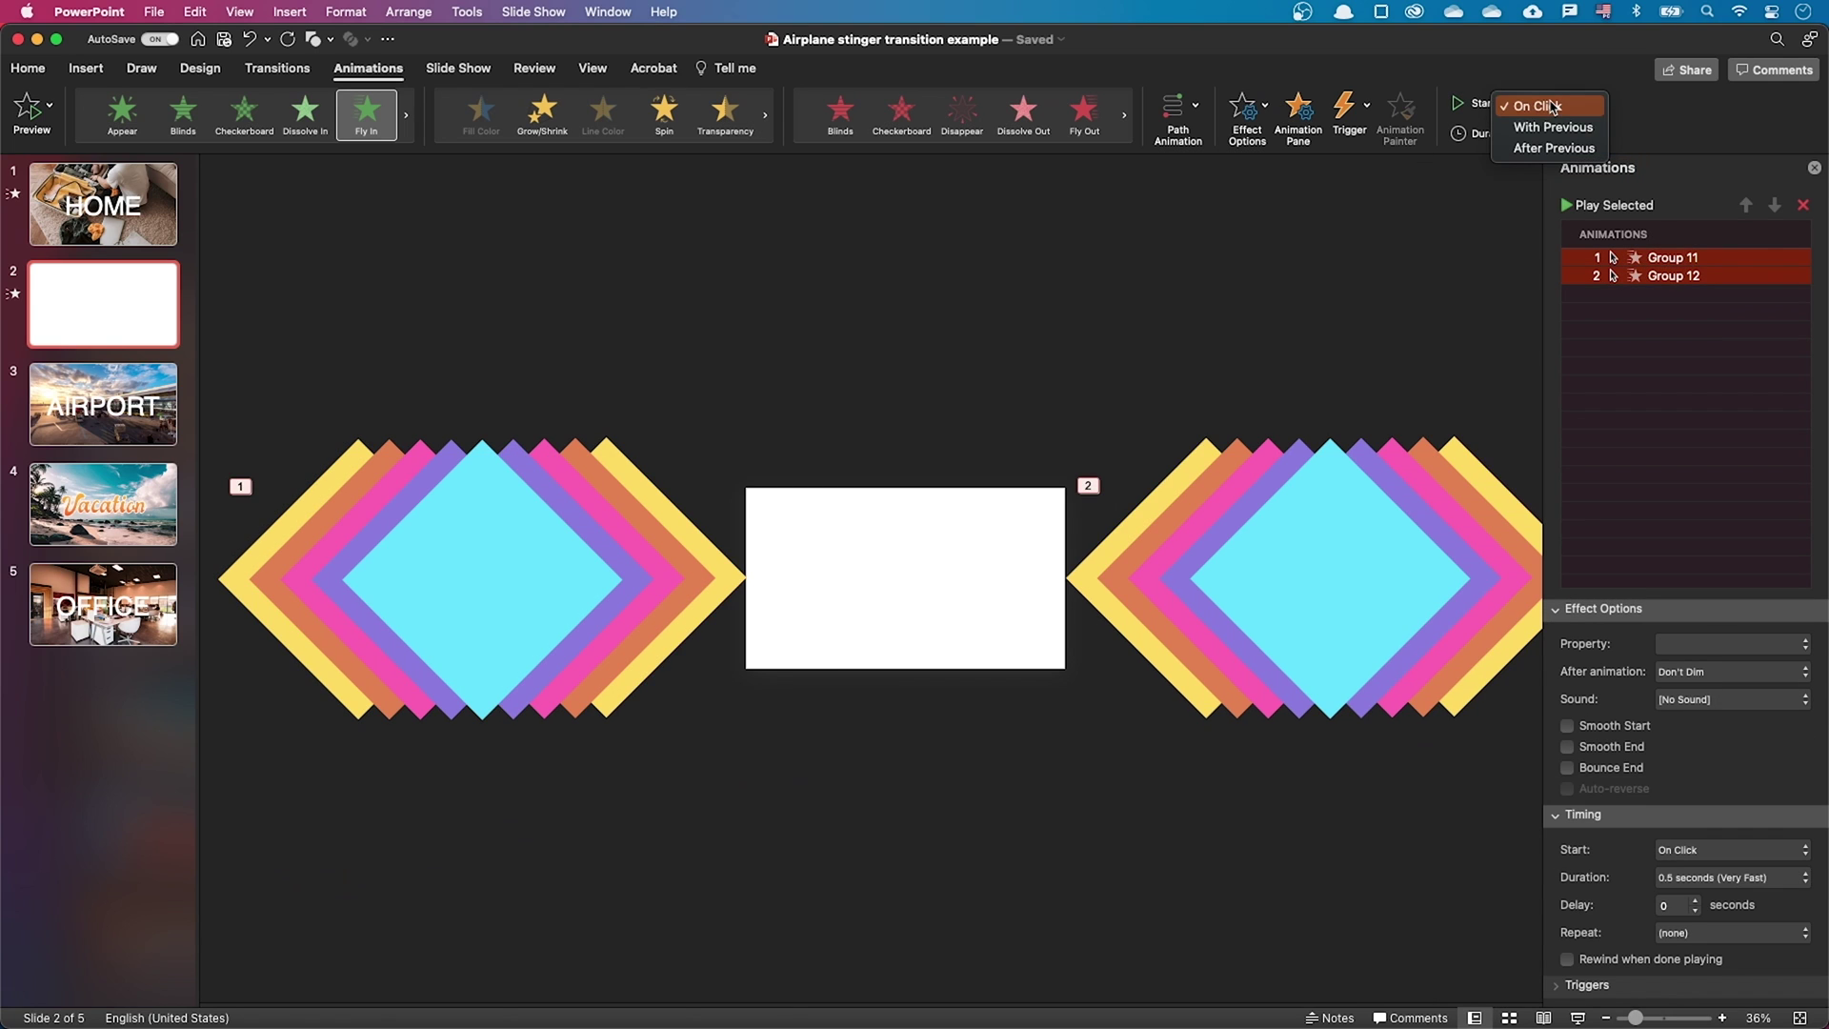
pyautogui.click(1549, 125)
pyautogui.doubleClick(1549, 133)
pyautogui.write('2')
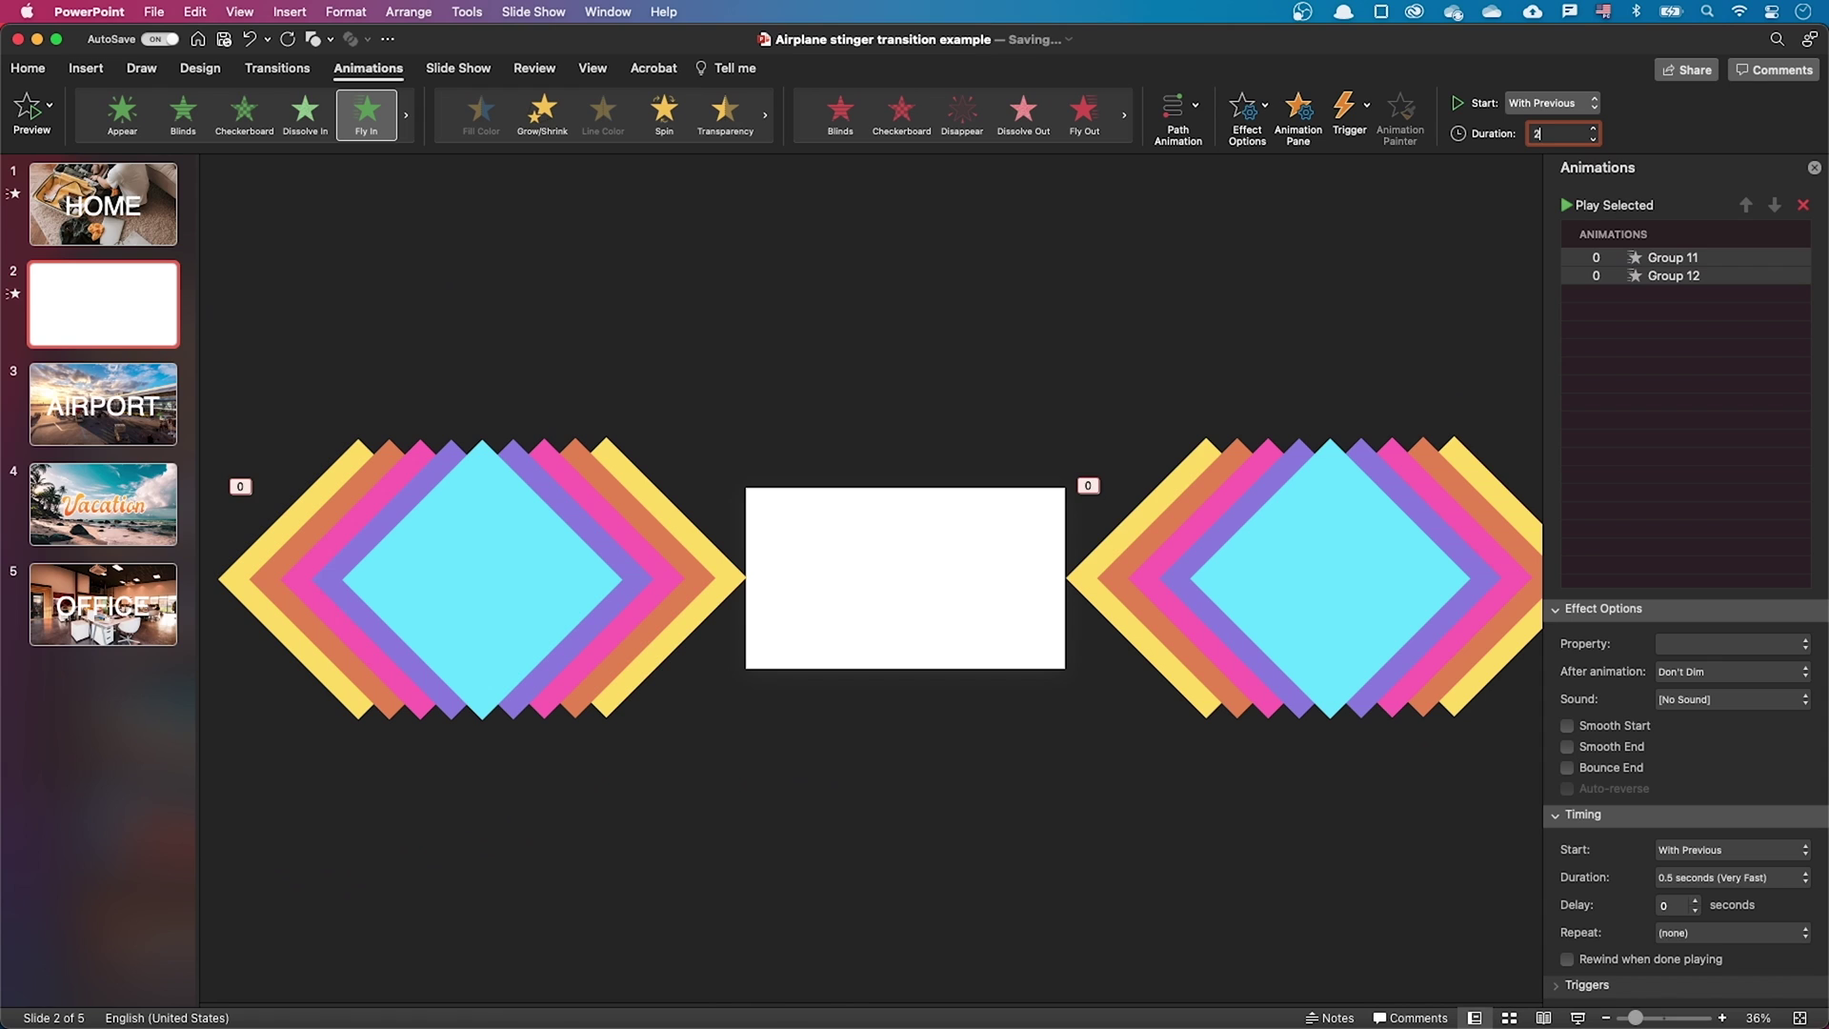
pyautogui.press('Return')
# Turn off On Mouse Click advance for slide 2 in Transitions, then go to the HOME slide
pyautogui.click(273, 67)
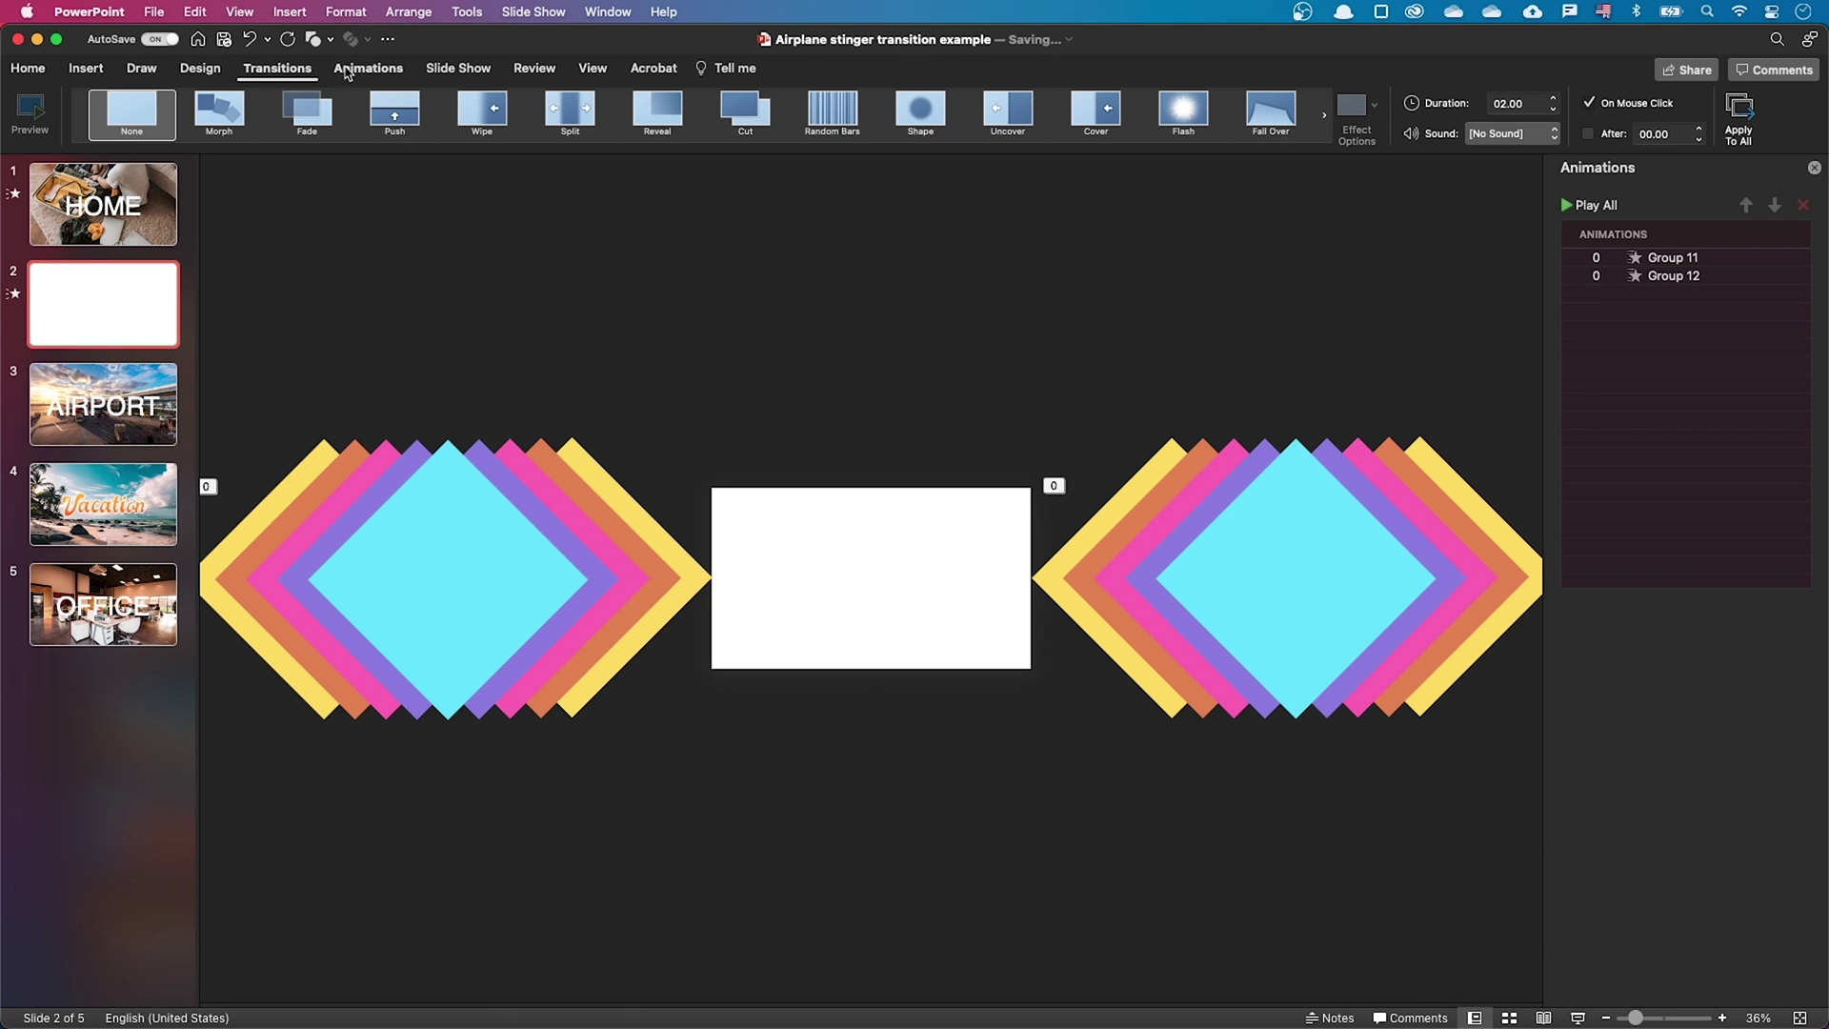
pyautogui.click(1626, 101)
pyautogui.click(107, 230)
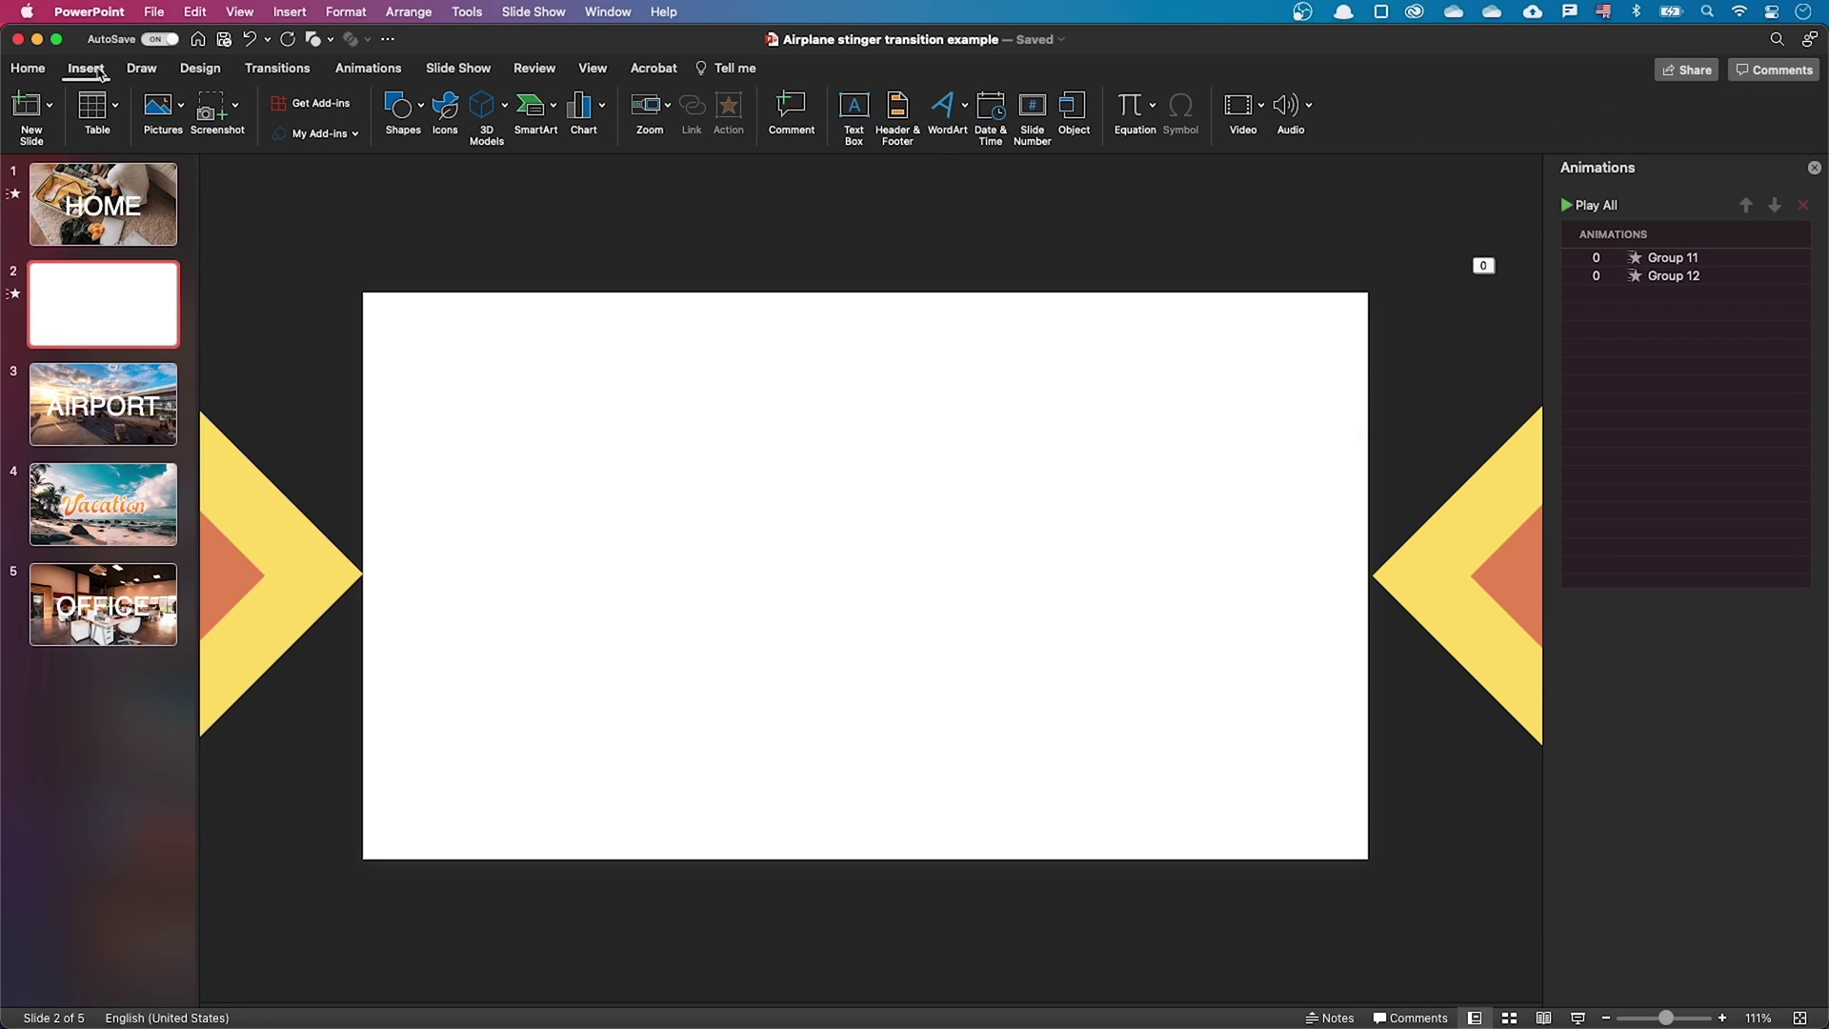
# Insert a Slide Zoom of the AIRPORT slide on slide 2 and stretch it to fill the slide
pyautogui.click(650, 108)
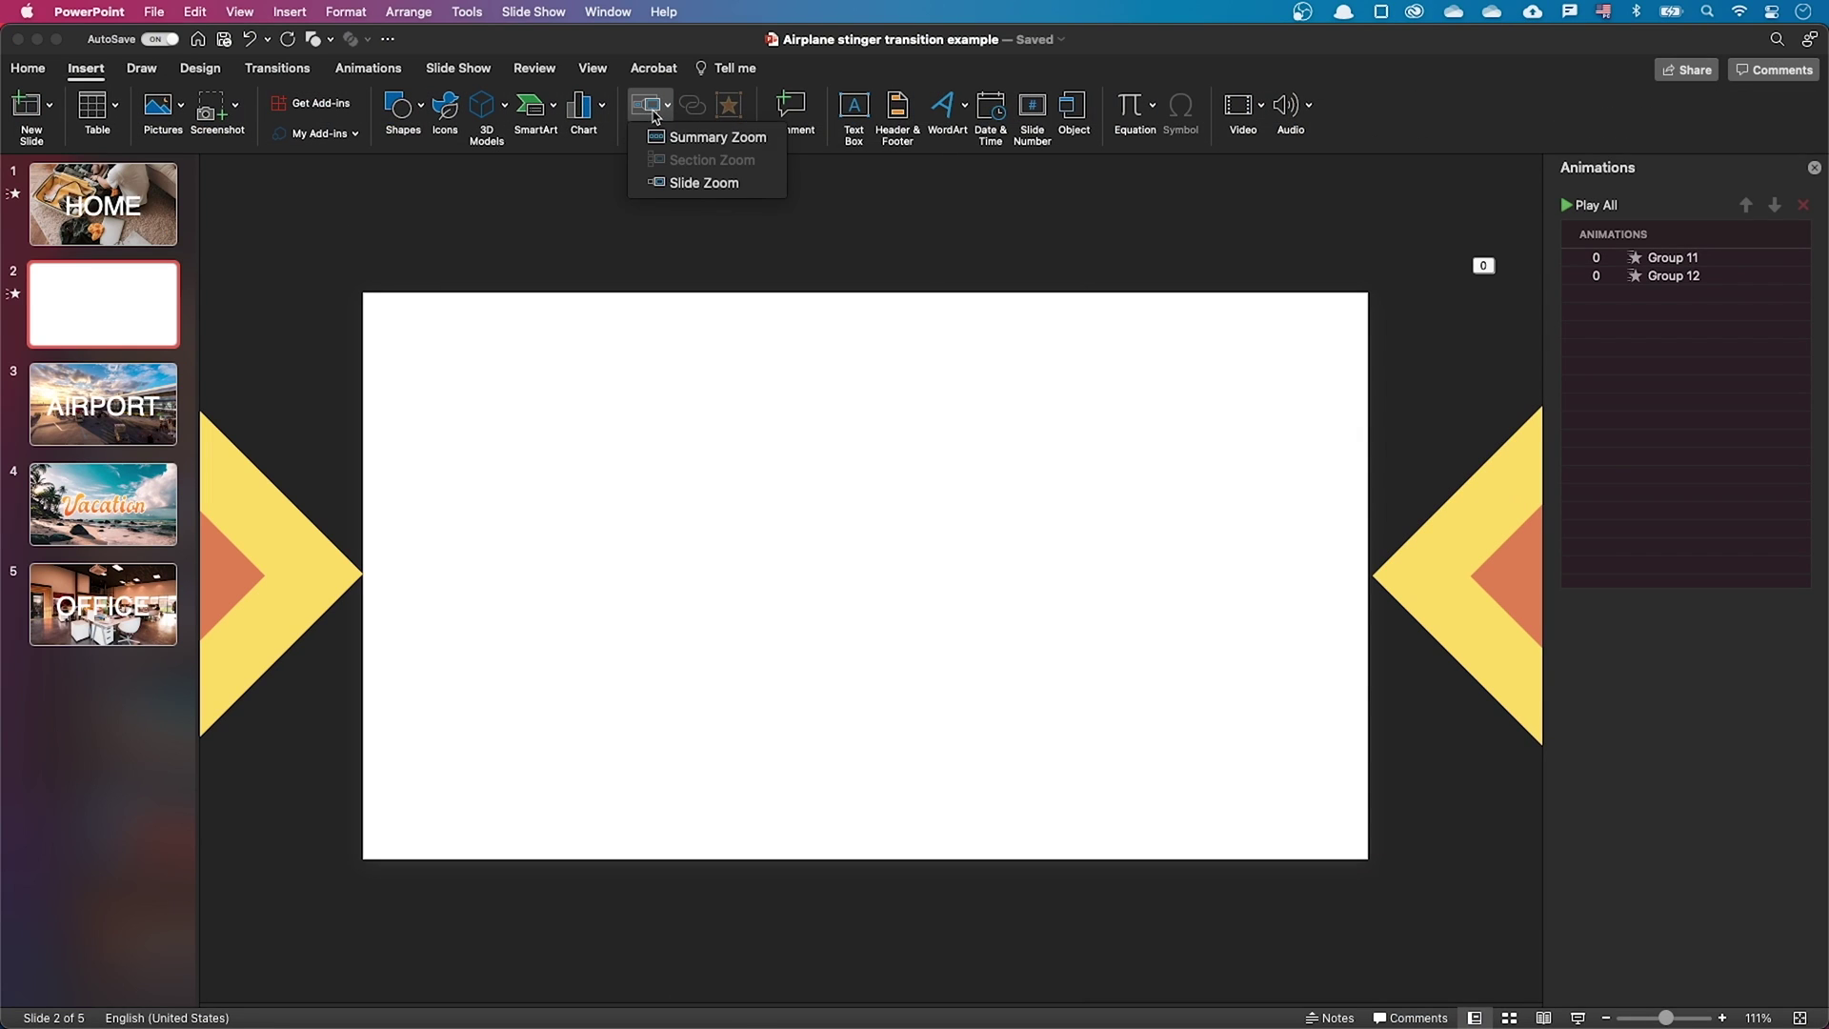
pyautogui.click(677, 183)
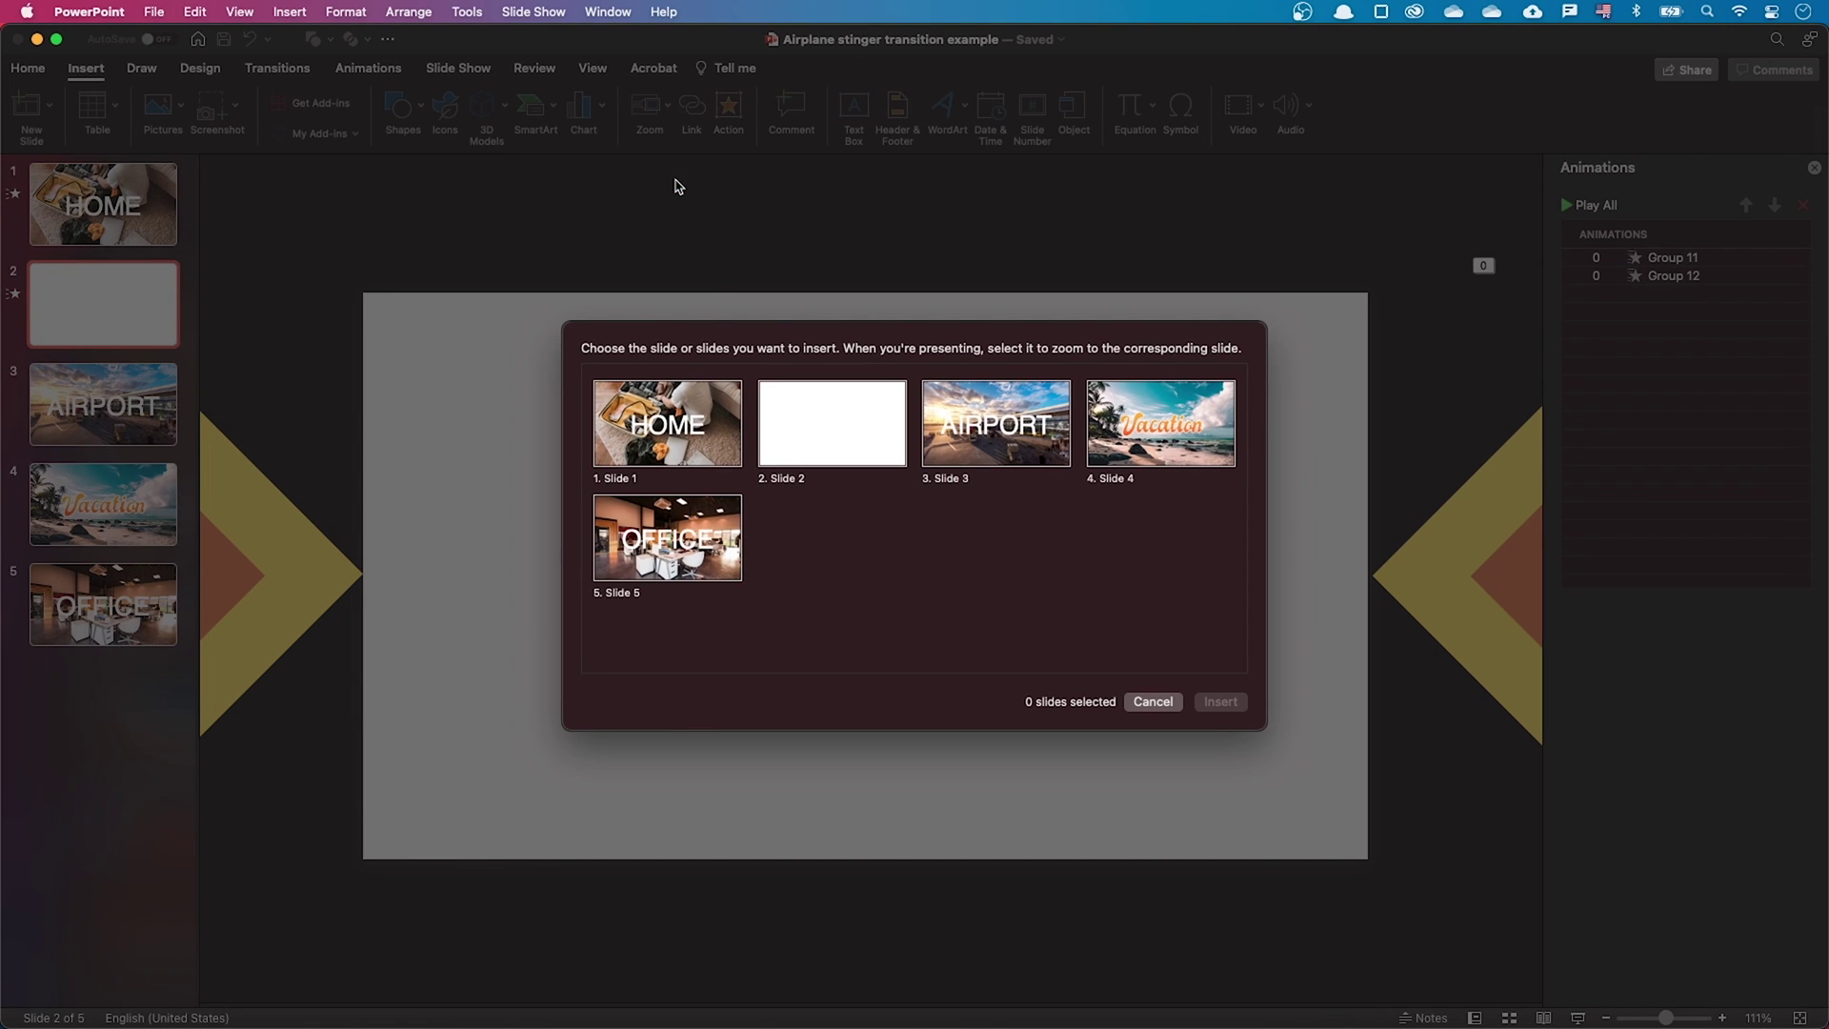
pyautogui.click(953, 420)
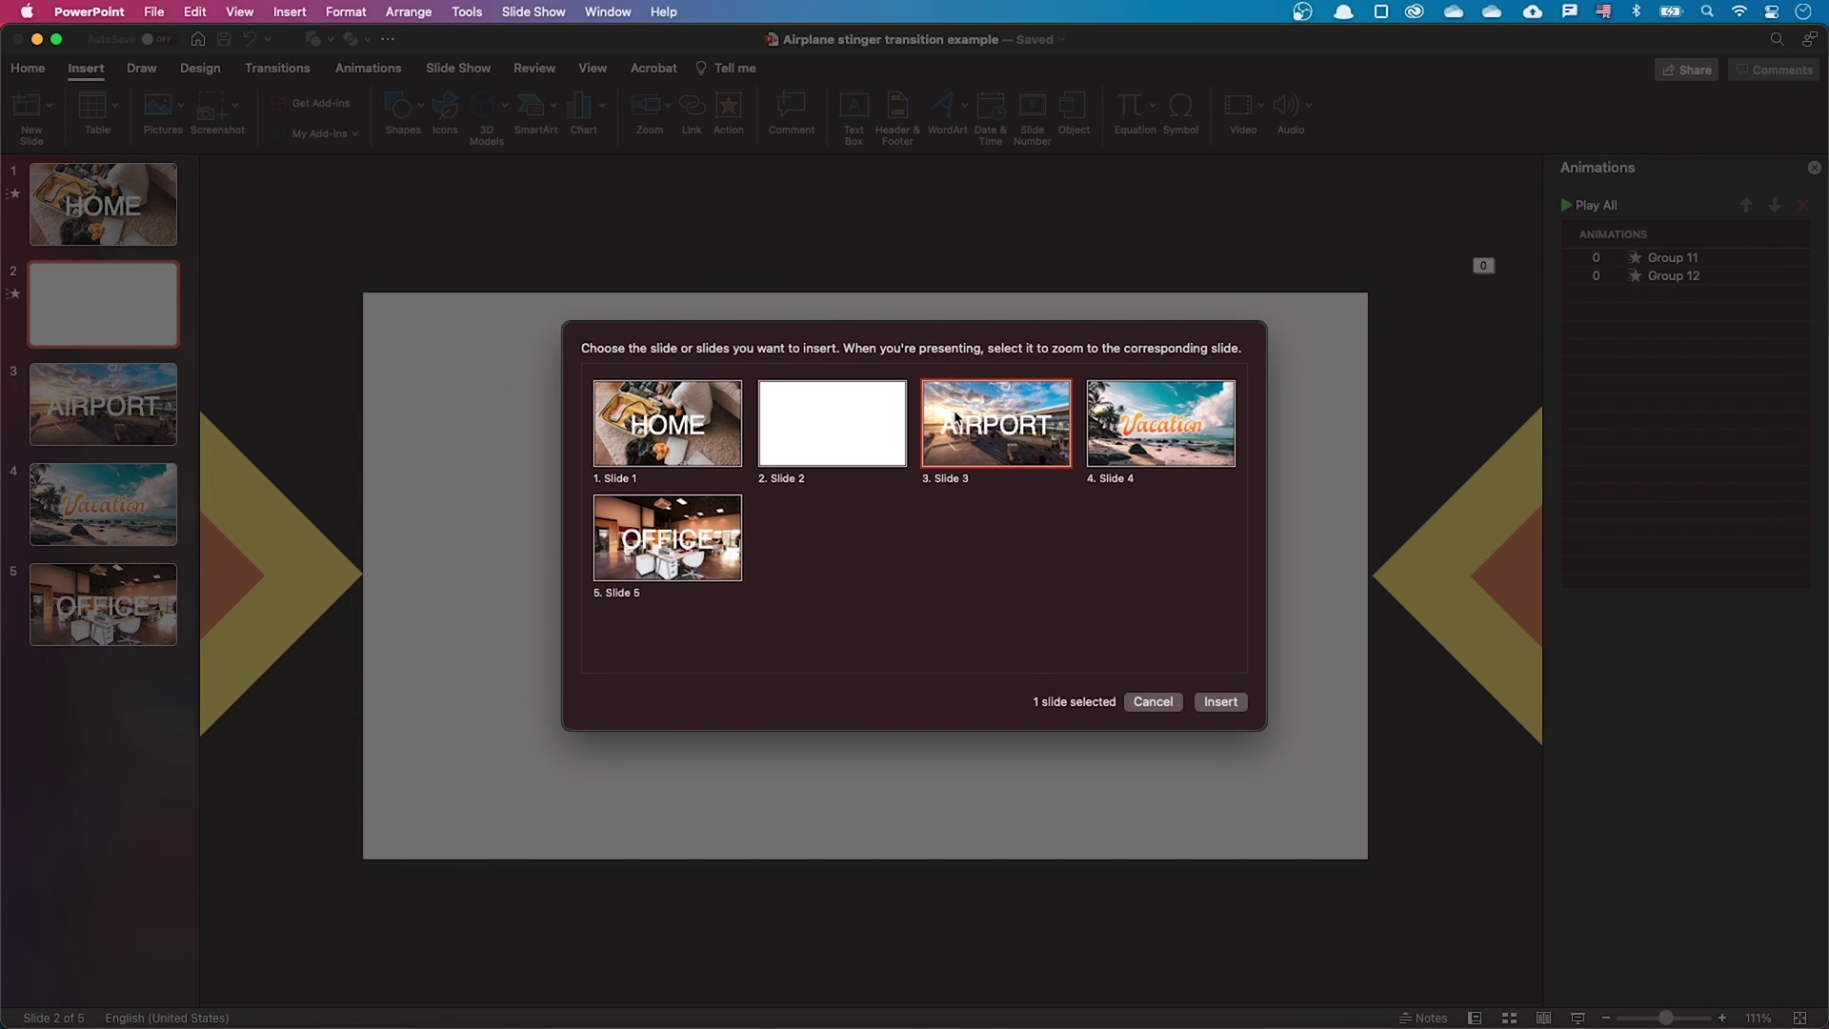
pyautogui.click(1220, 702)
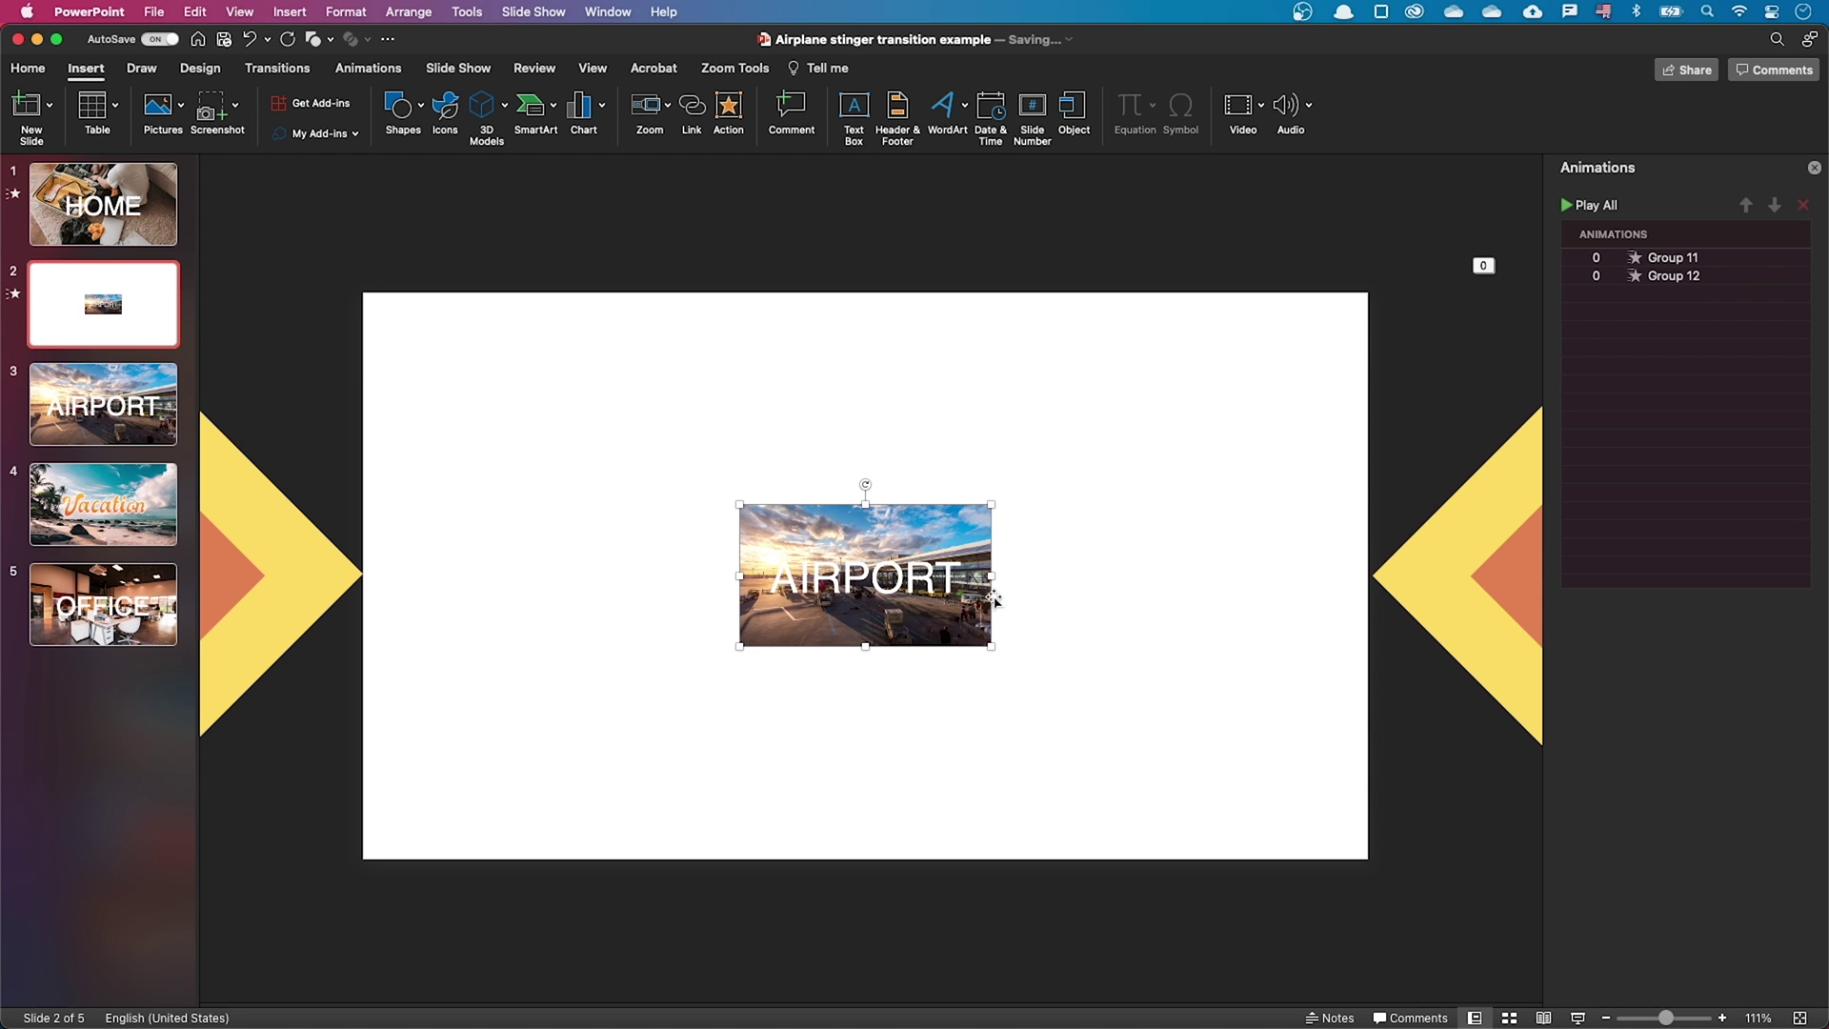
pyautogui.moveTo(740, 505); pyautogui.dragTo(455, 290)
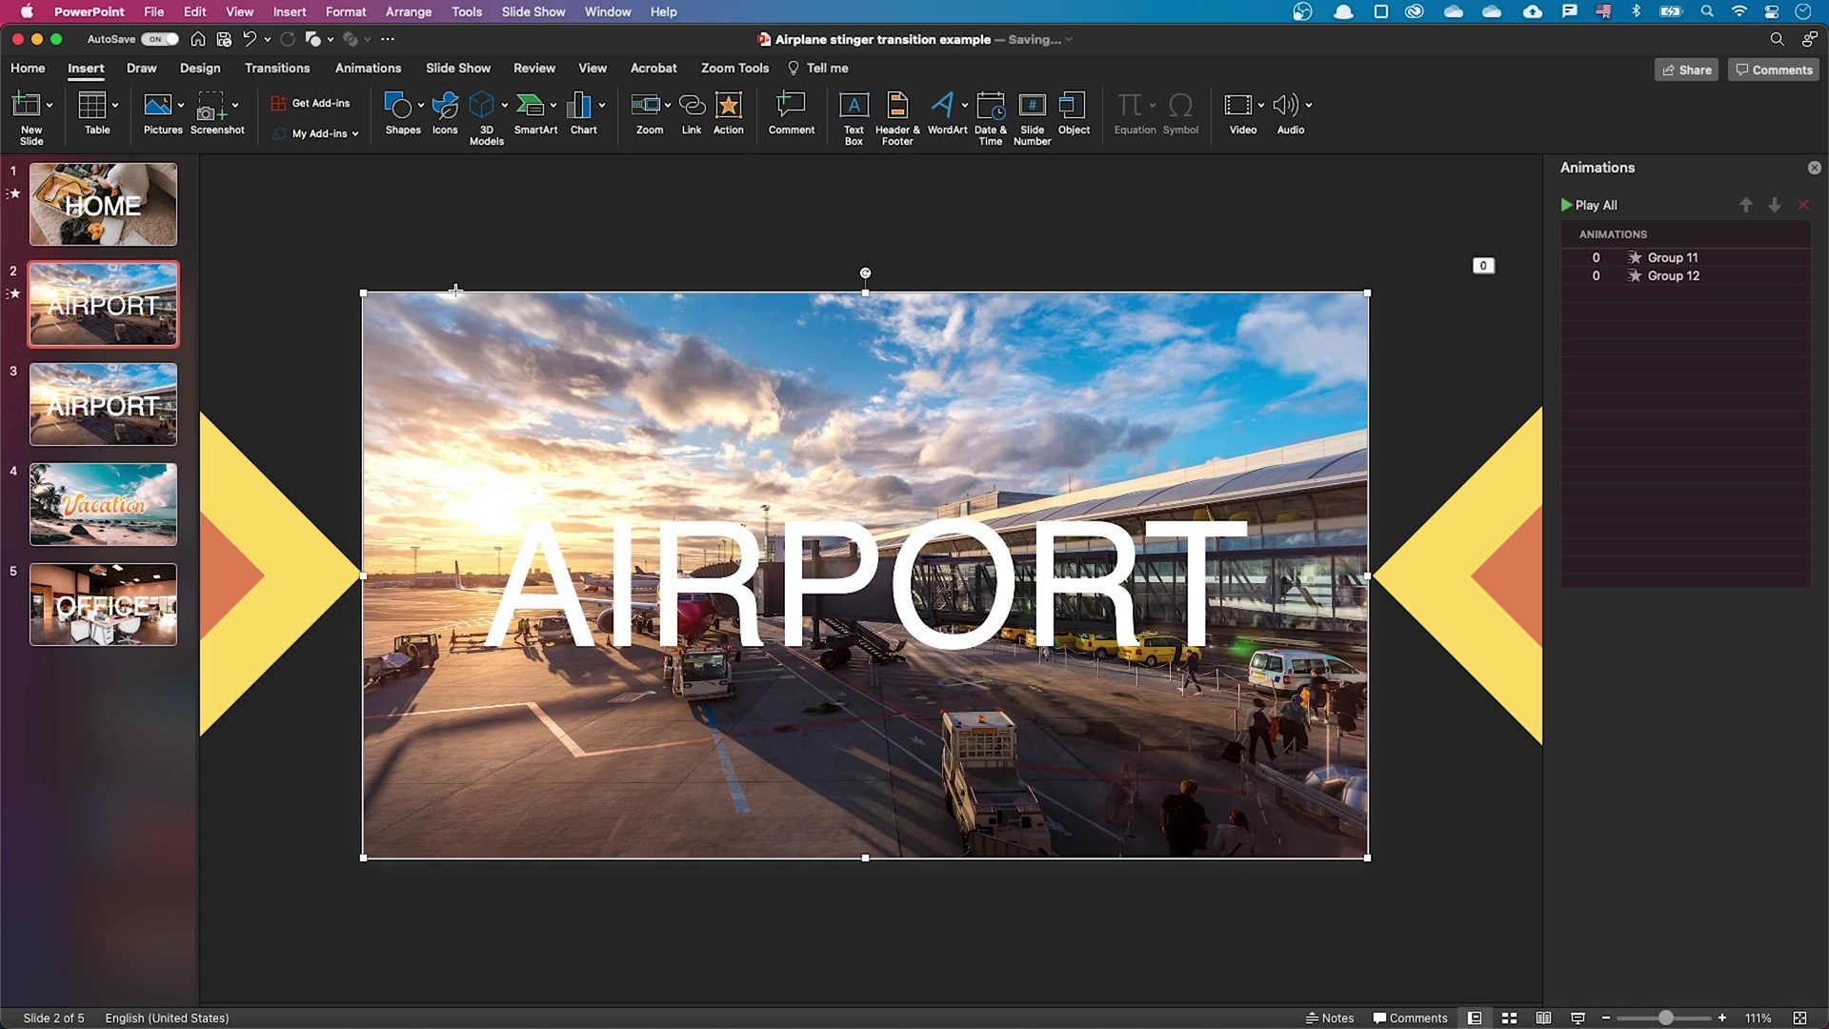
# Insert a Slide Zoom of the HOME slide on slide 2 and enlarge it to cover the slide
pyautogui.click(476, 280)
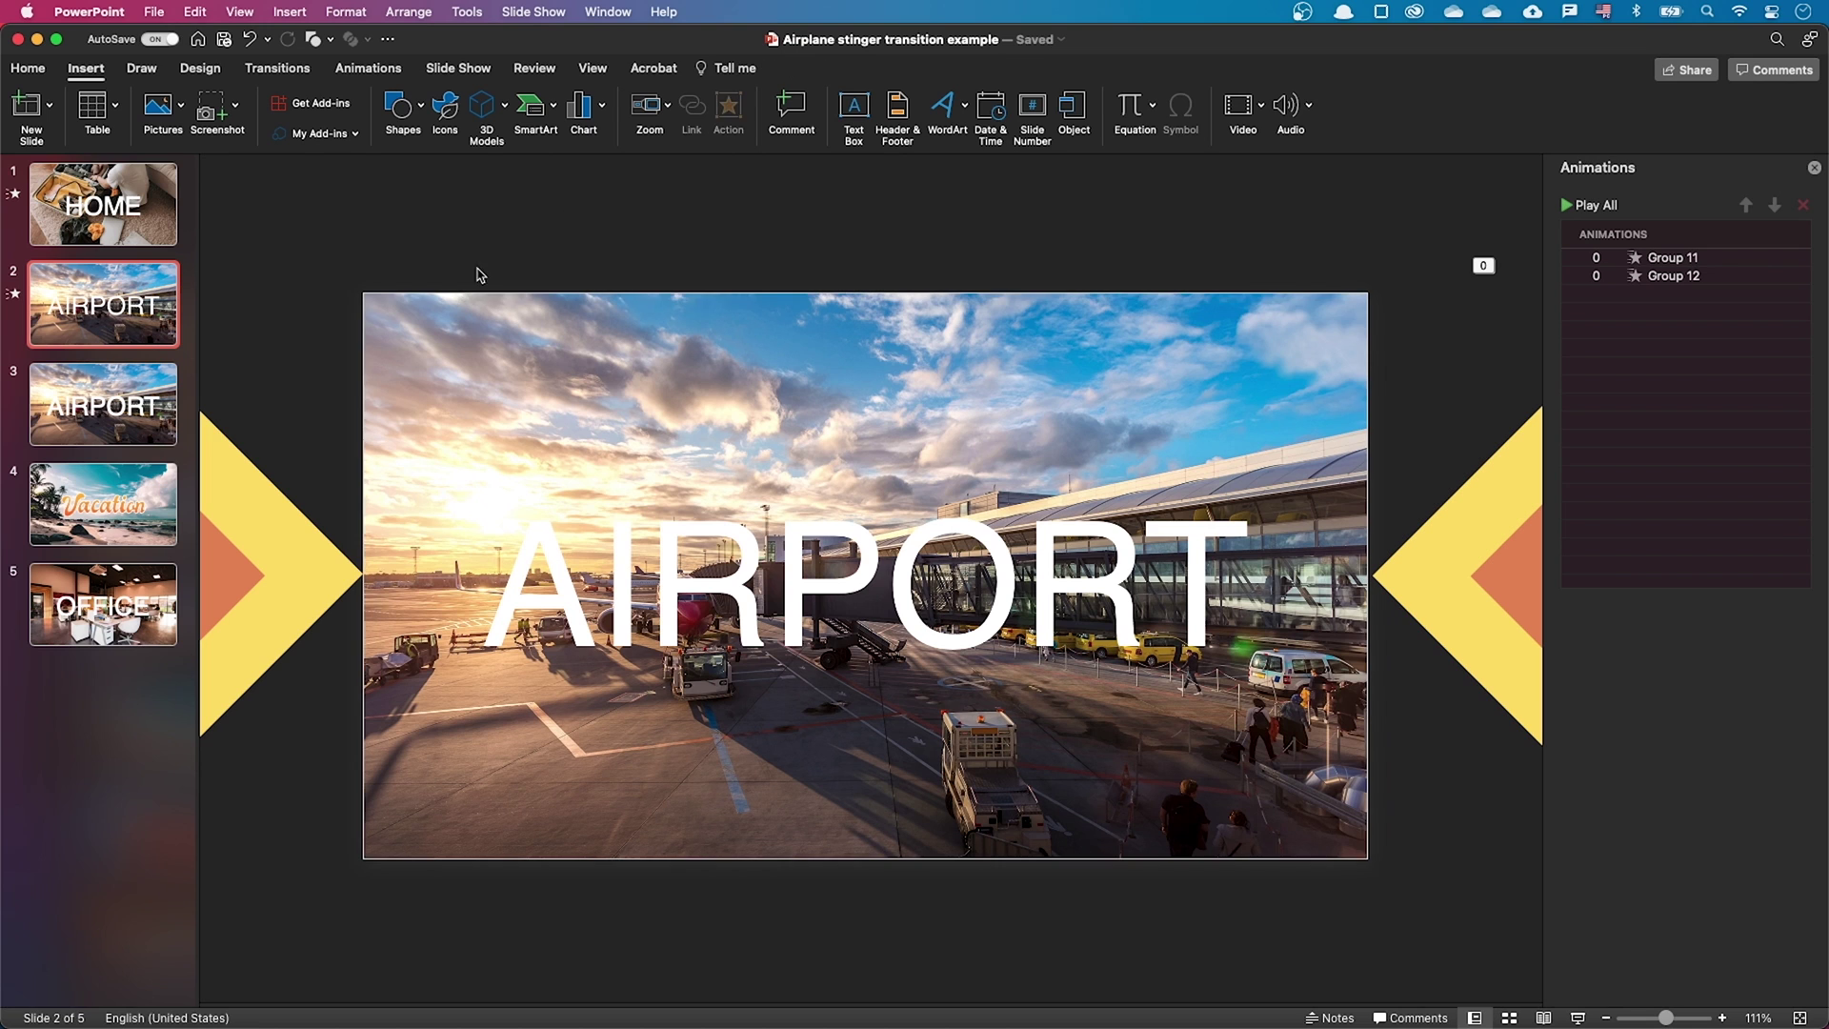
pyautogui.click(647, 105)
pyautogui.click(666, 182)
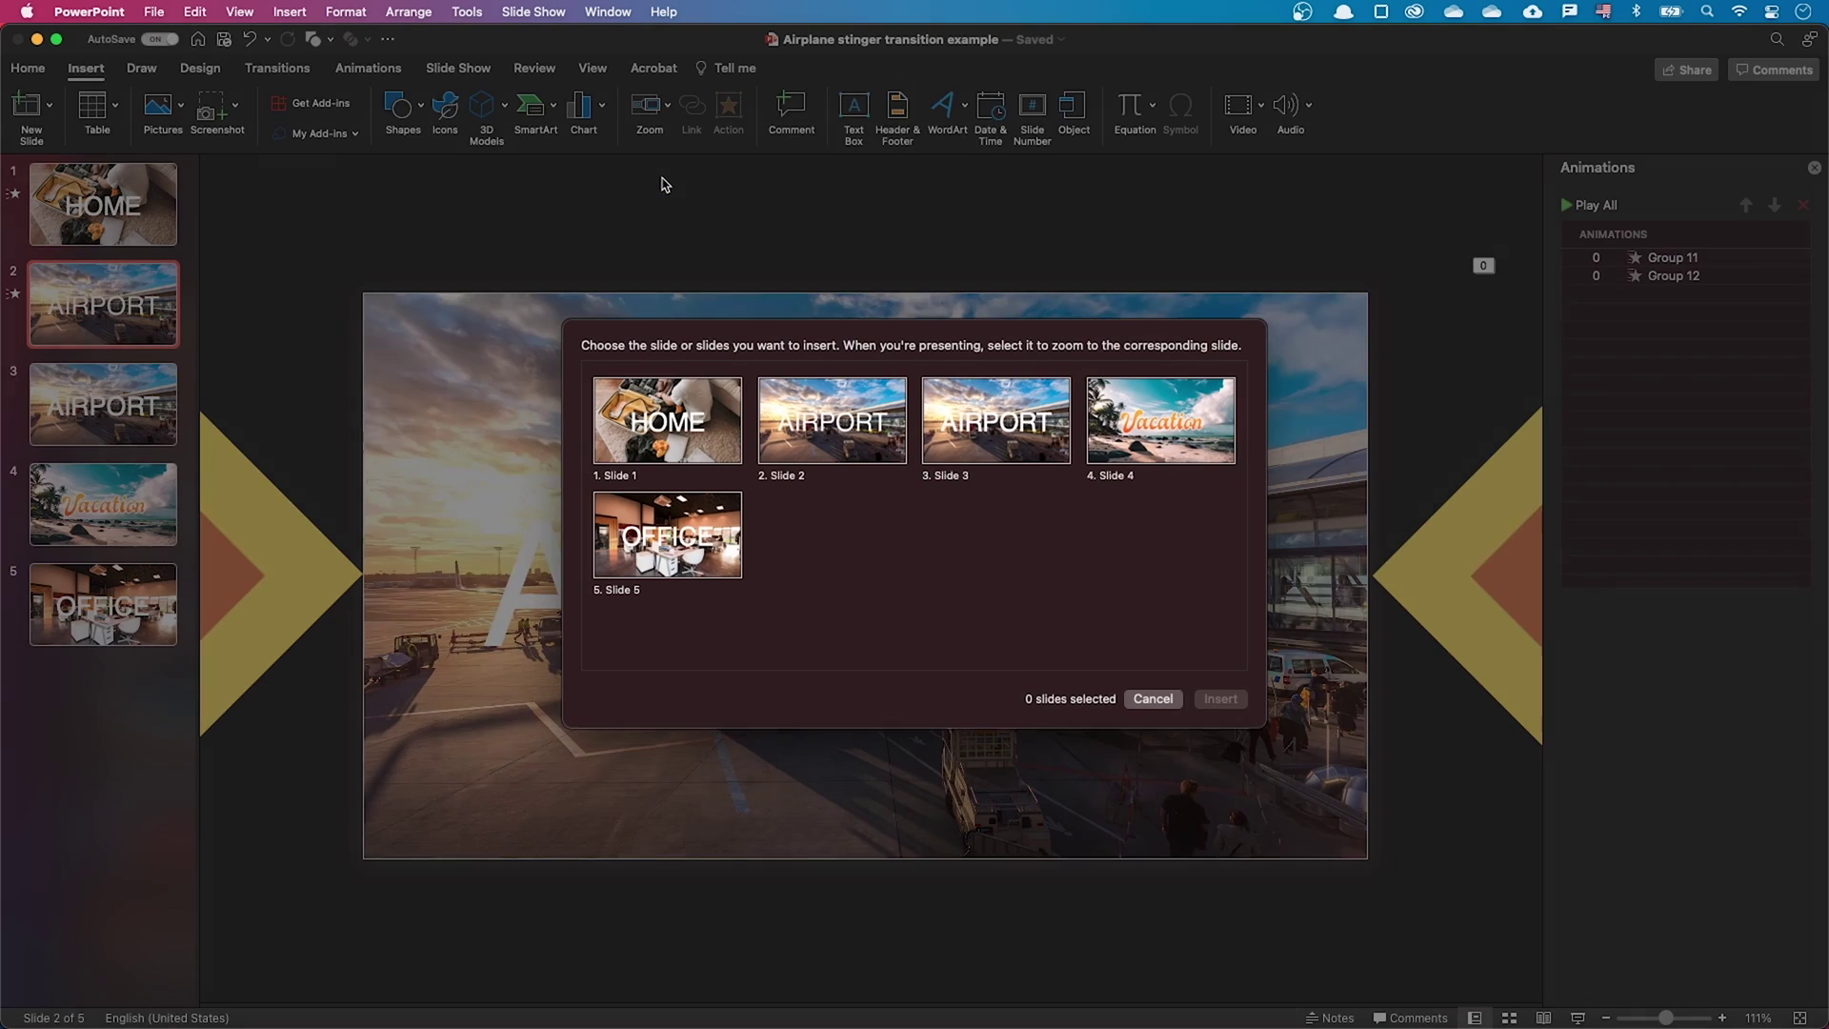
pyautogui.click(655, 425)
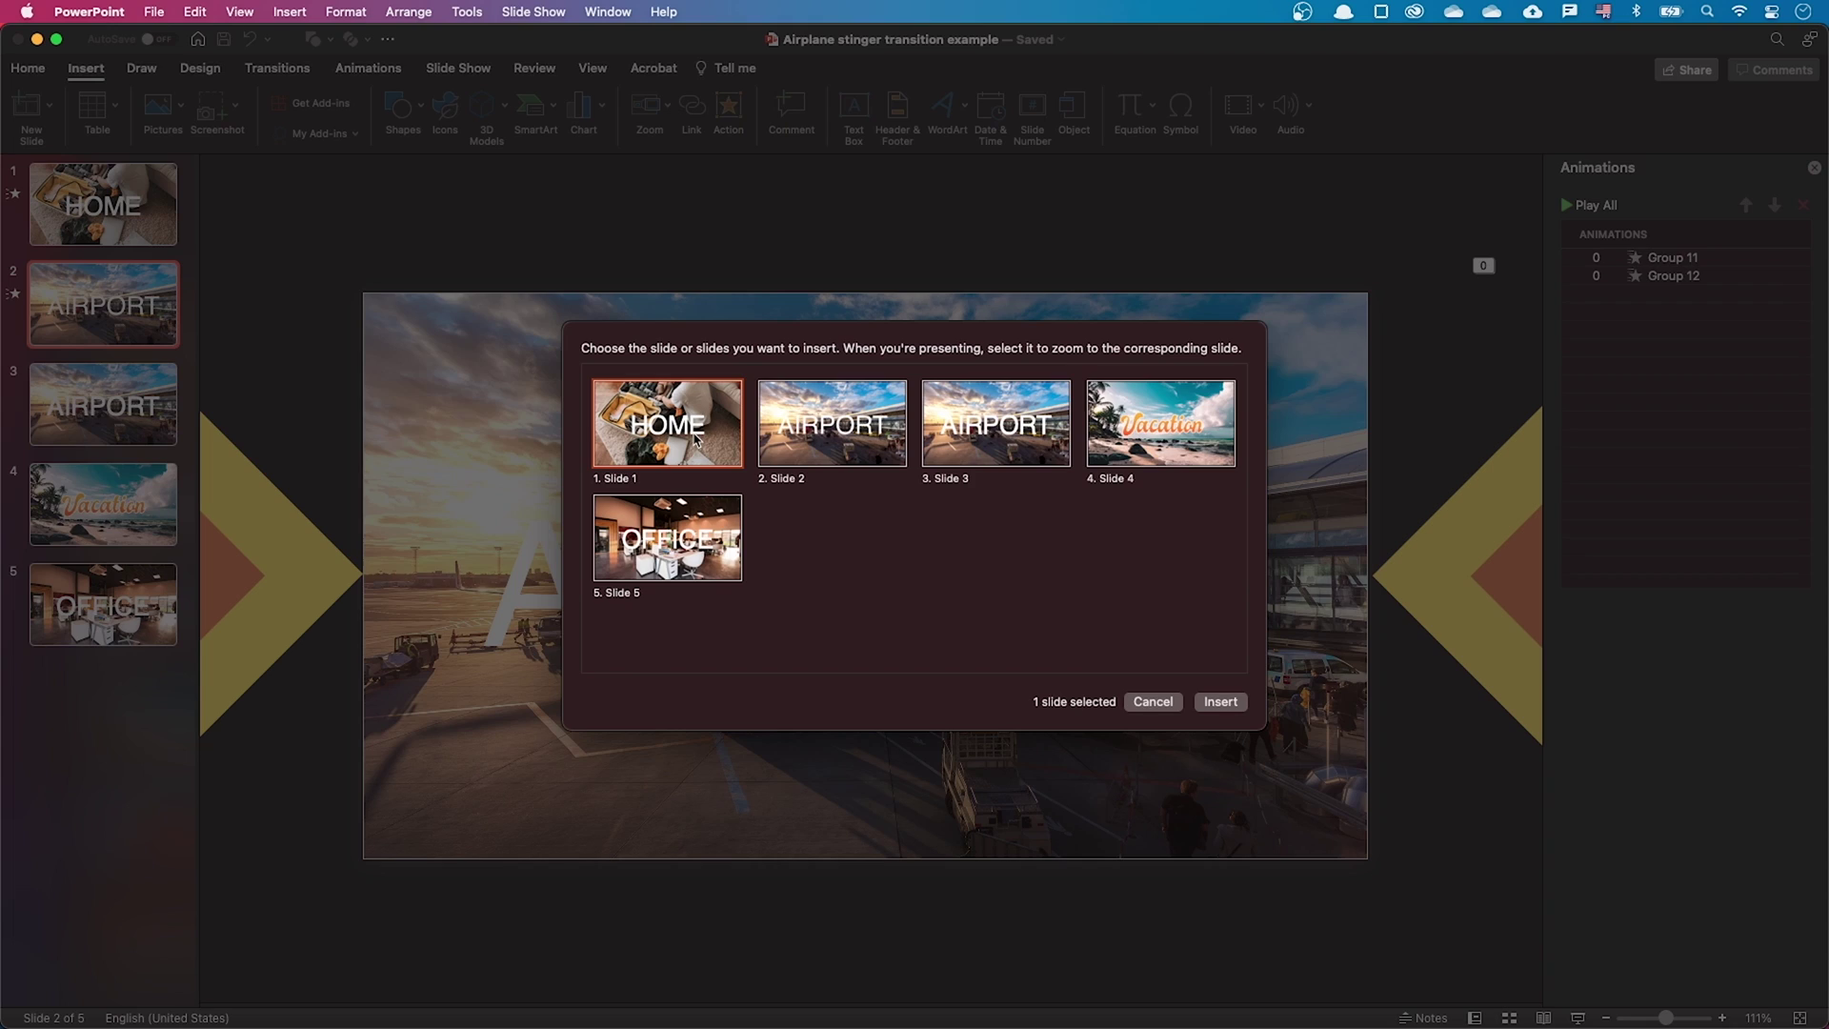
pyautogui.click(1234, 704)
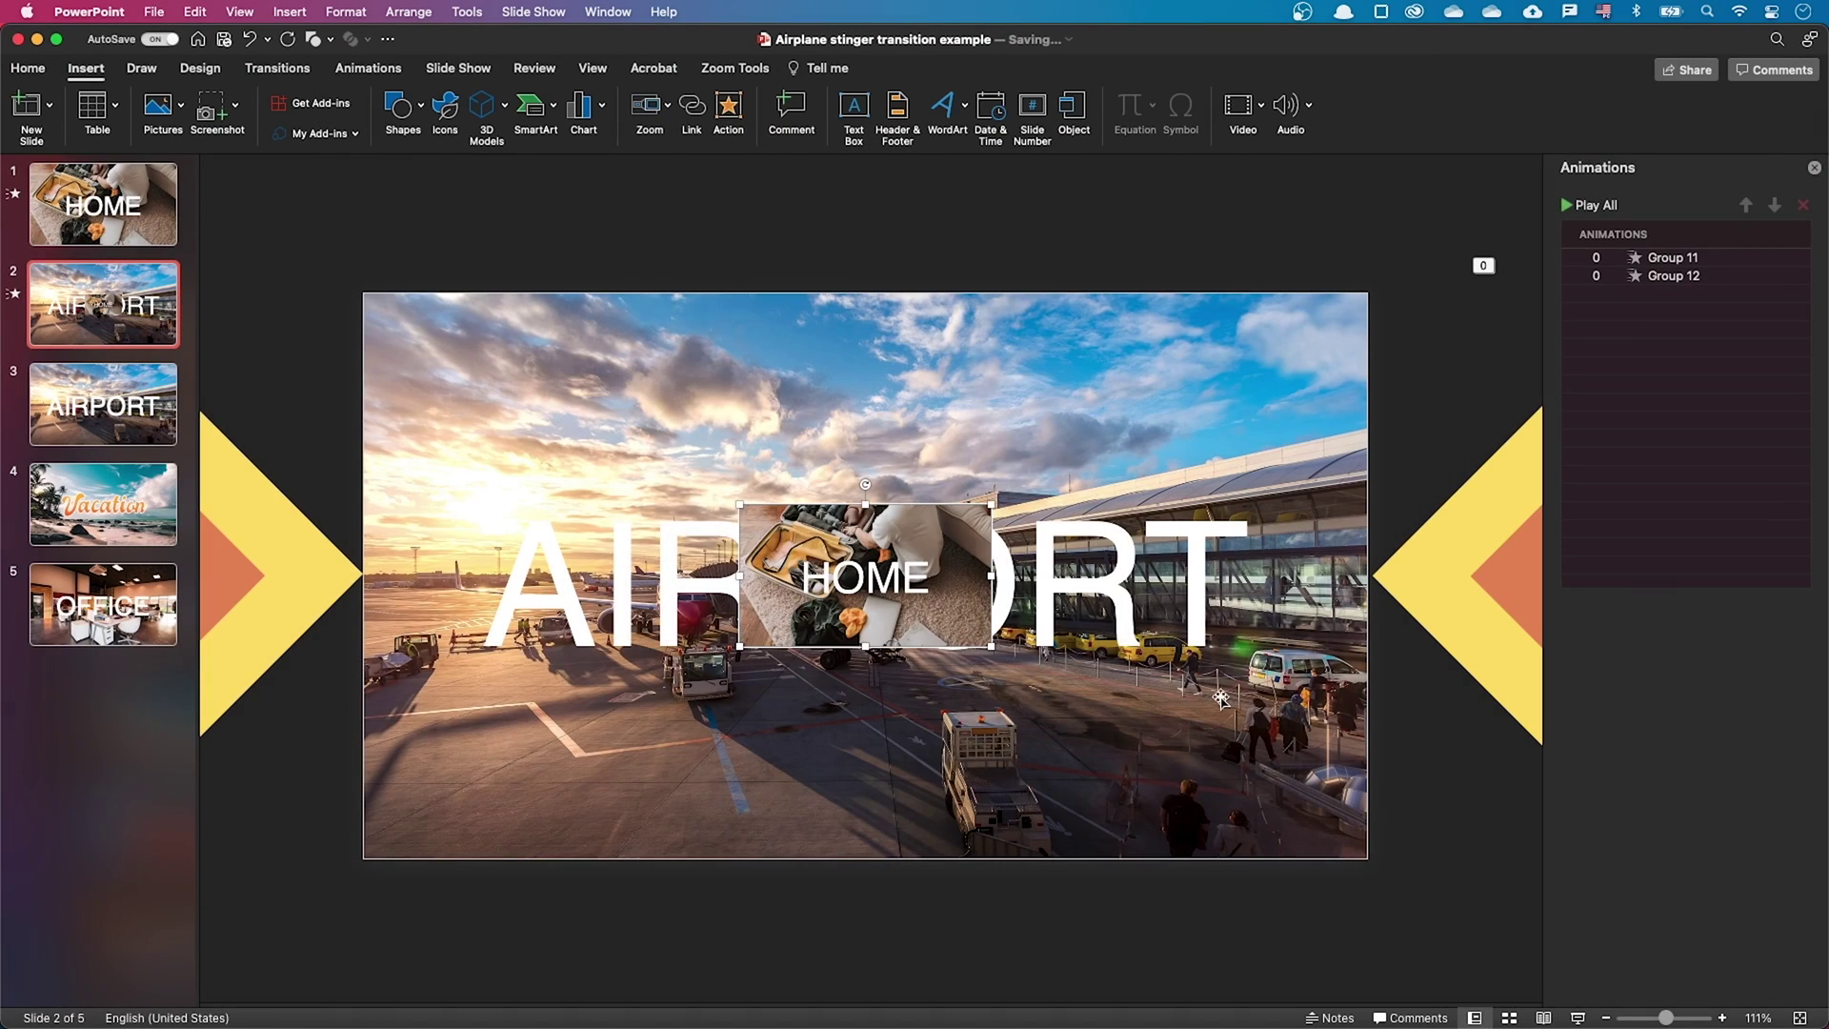
pyautogui.moveTo(740, 504); pyautogui.dragTo(363, 295)
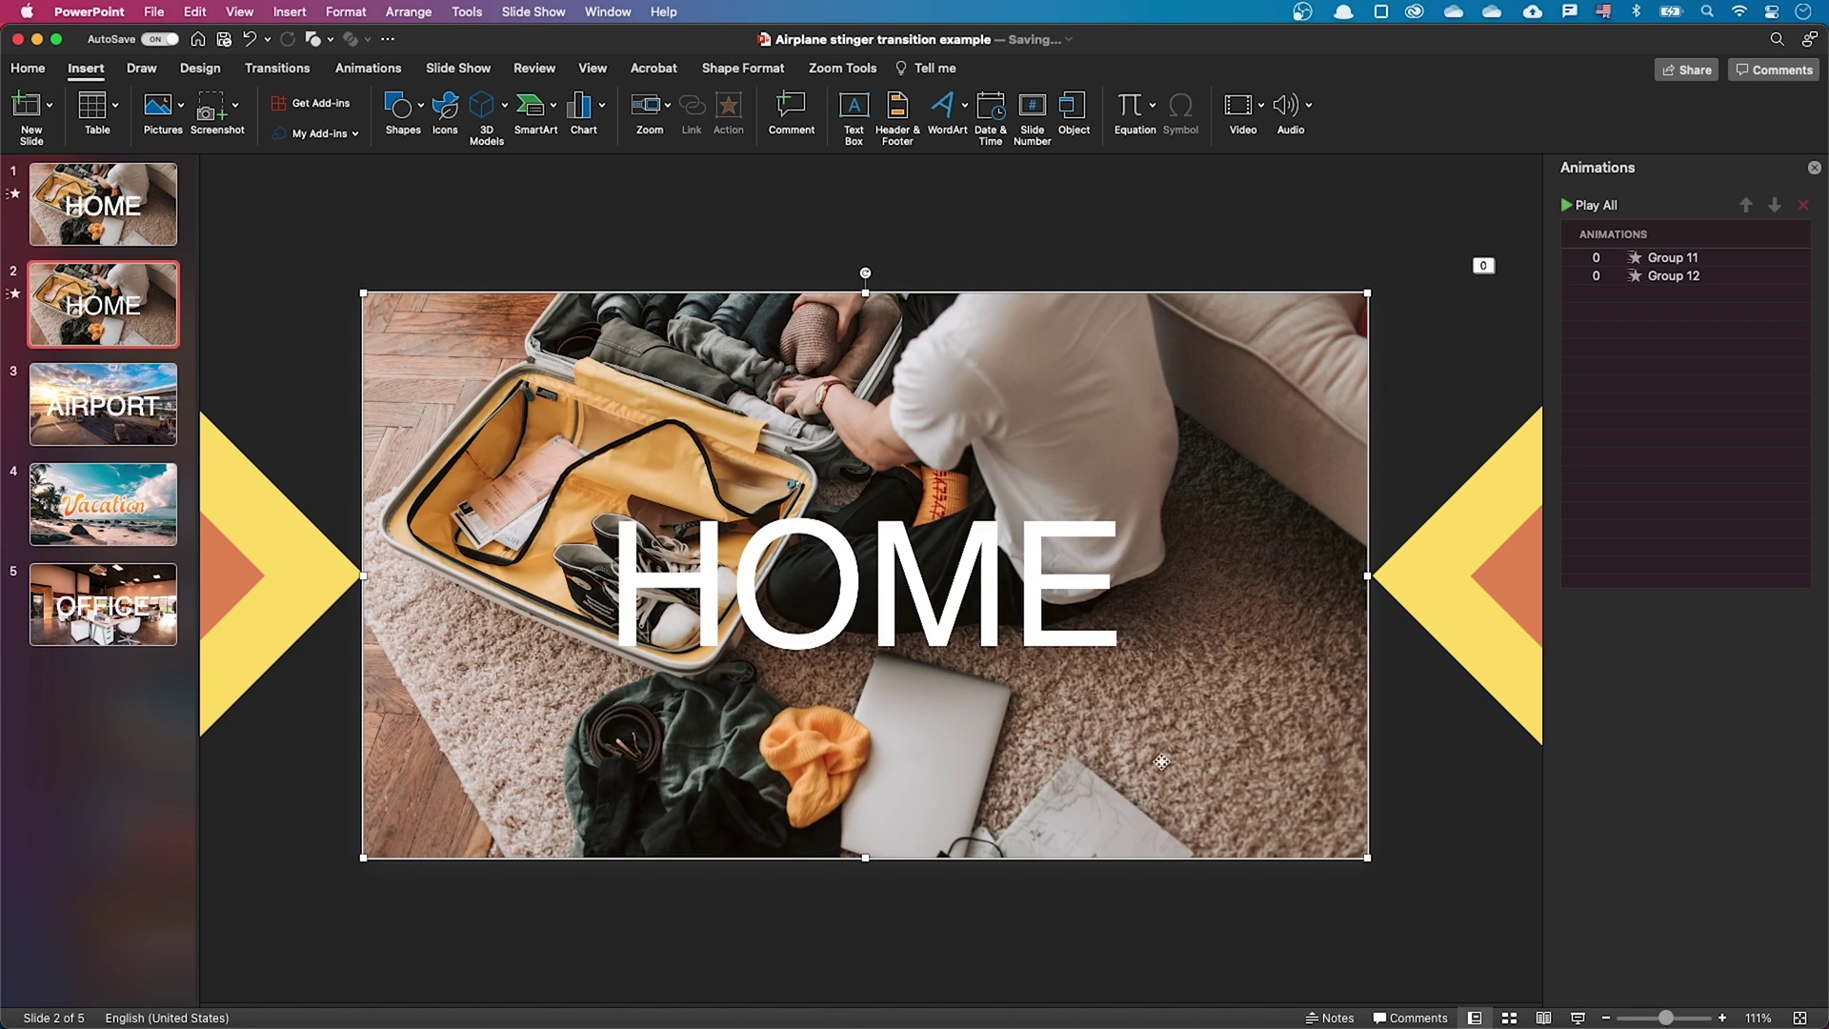
# Change the HOME zoom's layer order with Send to Back
pyautogui.rightClick(1133, 738)
pyautogui.moveTo(1185, 746)
pyautogui.click(1338, 742)
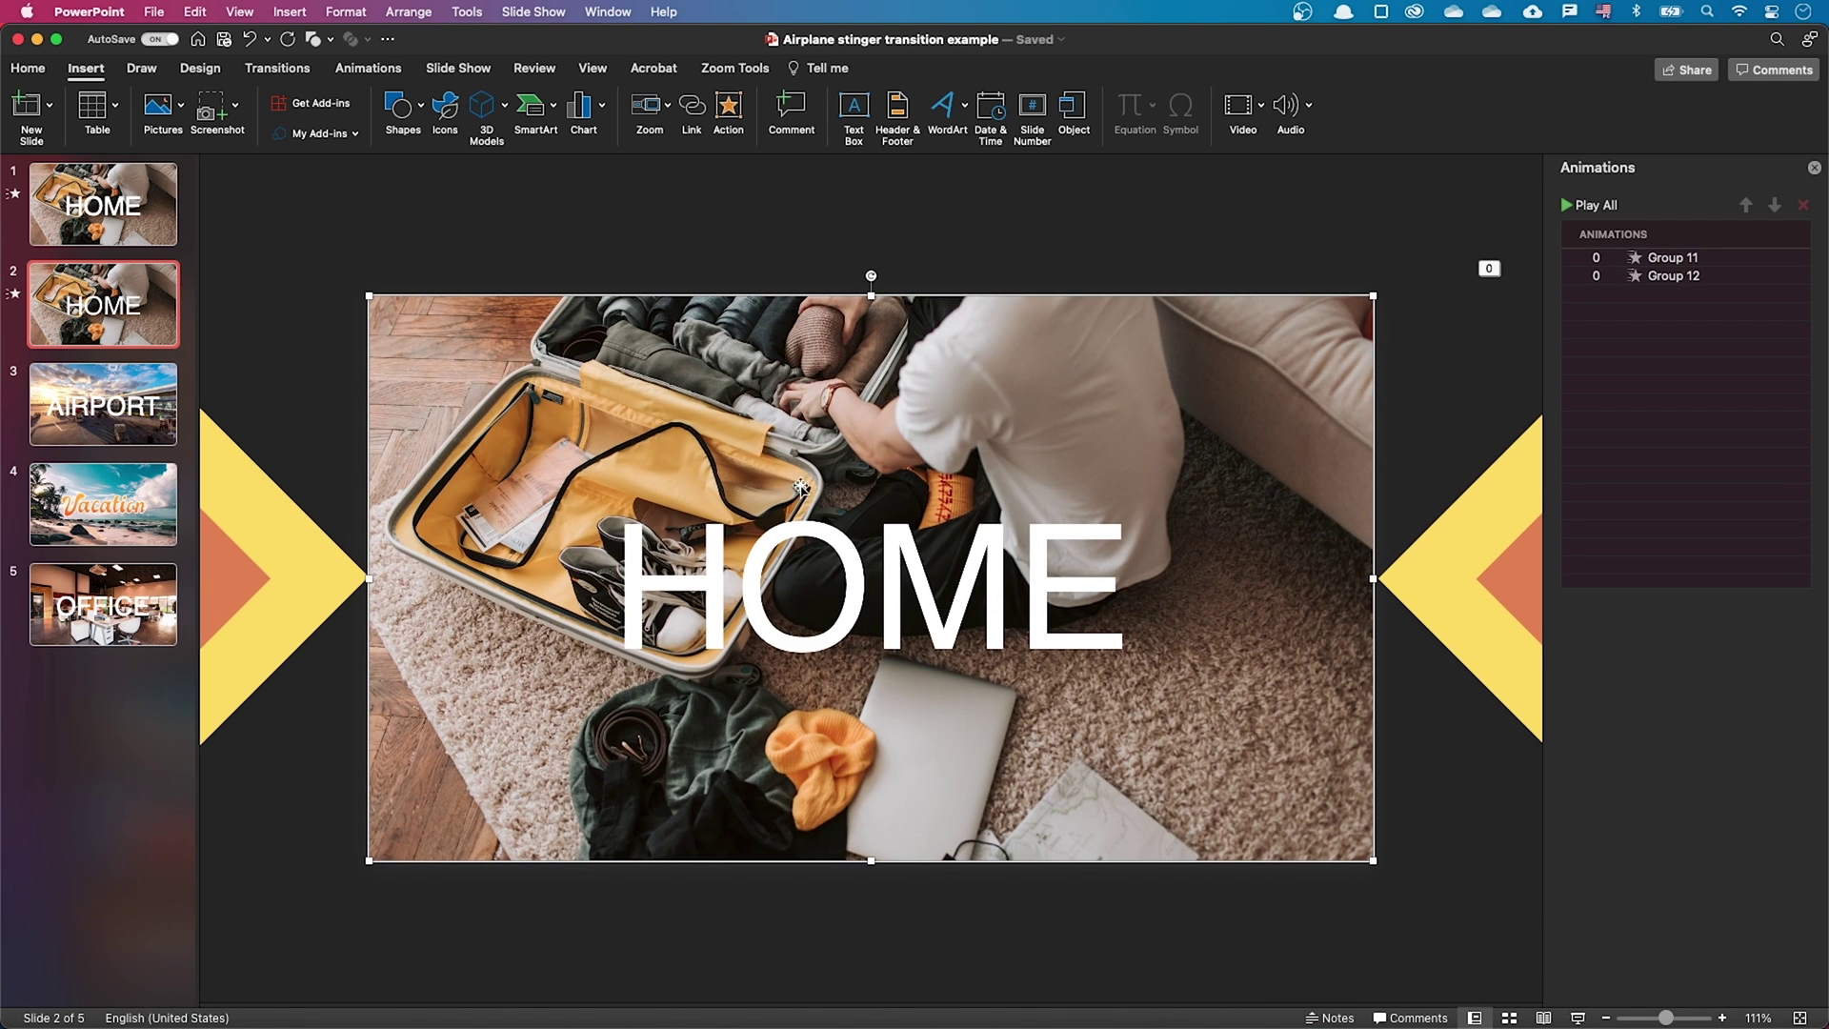
# Give the HOME zoom a Disappear animation starting With Previous with a 1-second delay
pyautogui.click(379, 72)
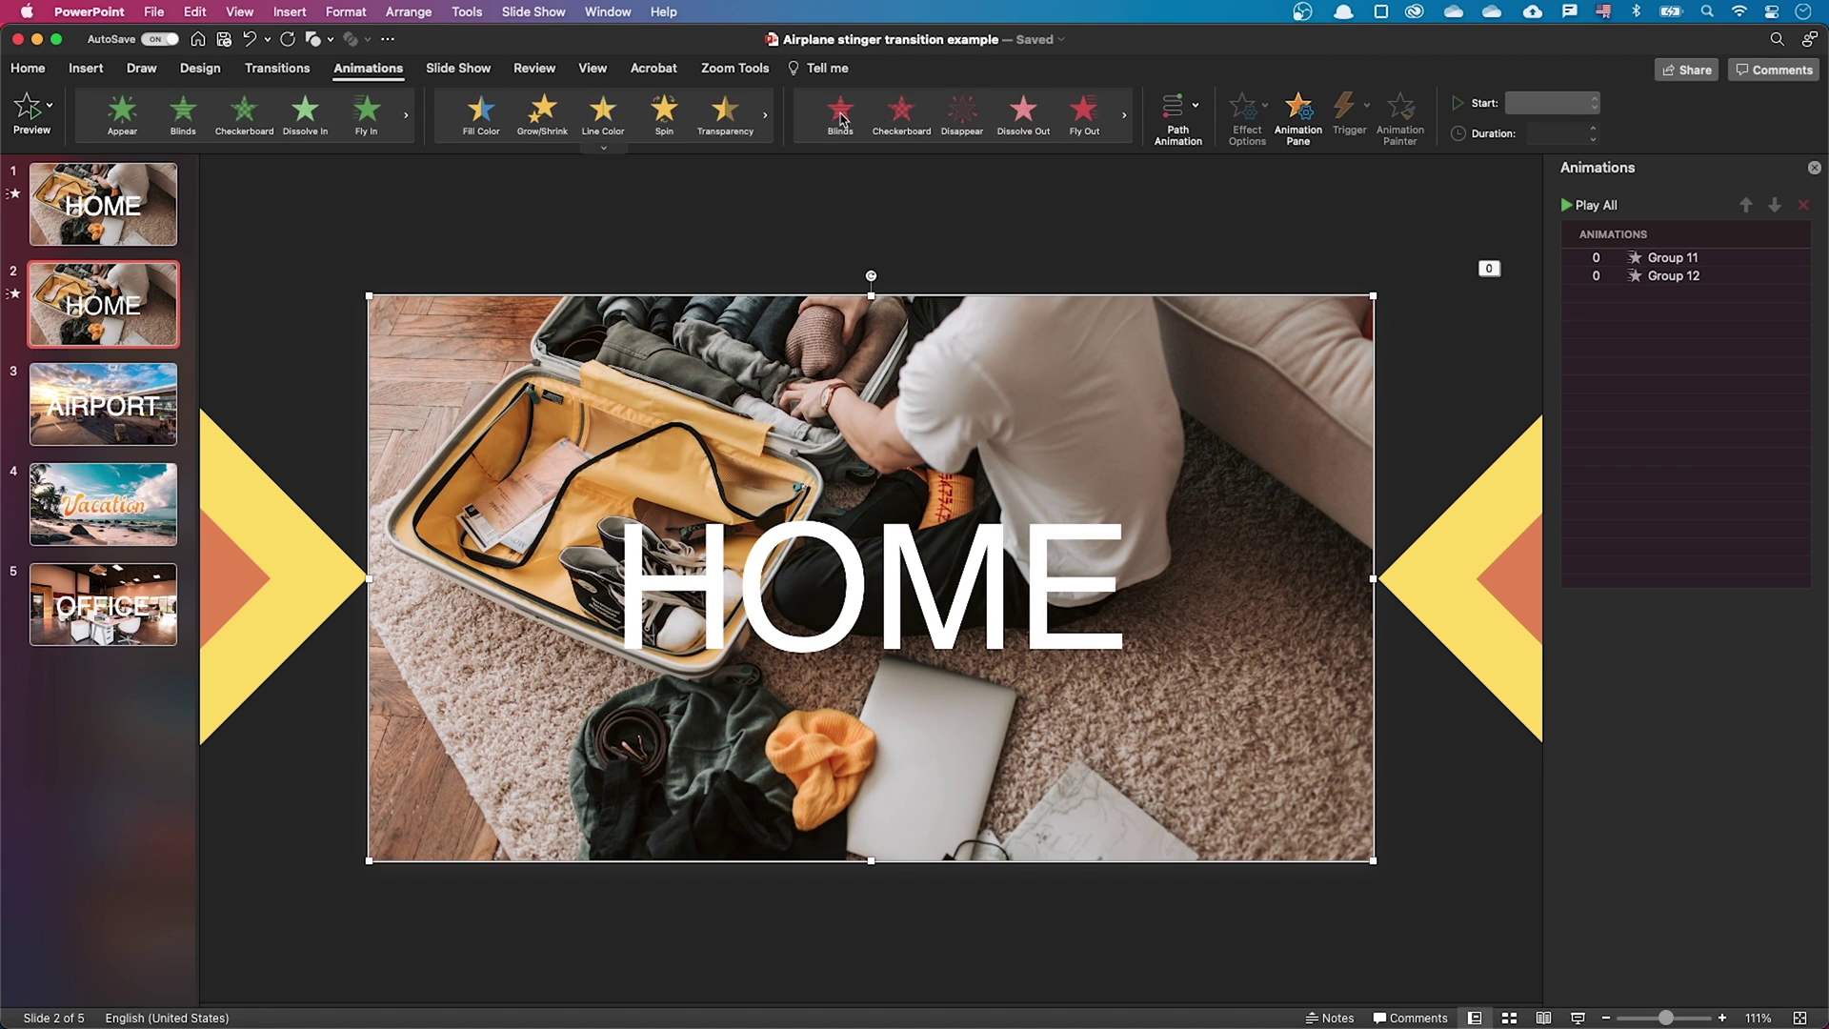
pyautogui.click(949, 122)
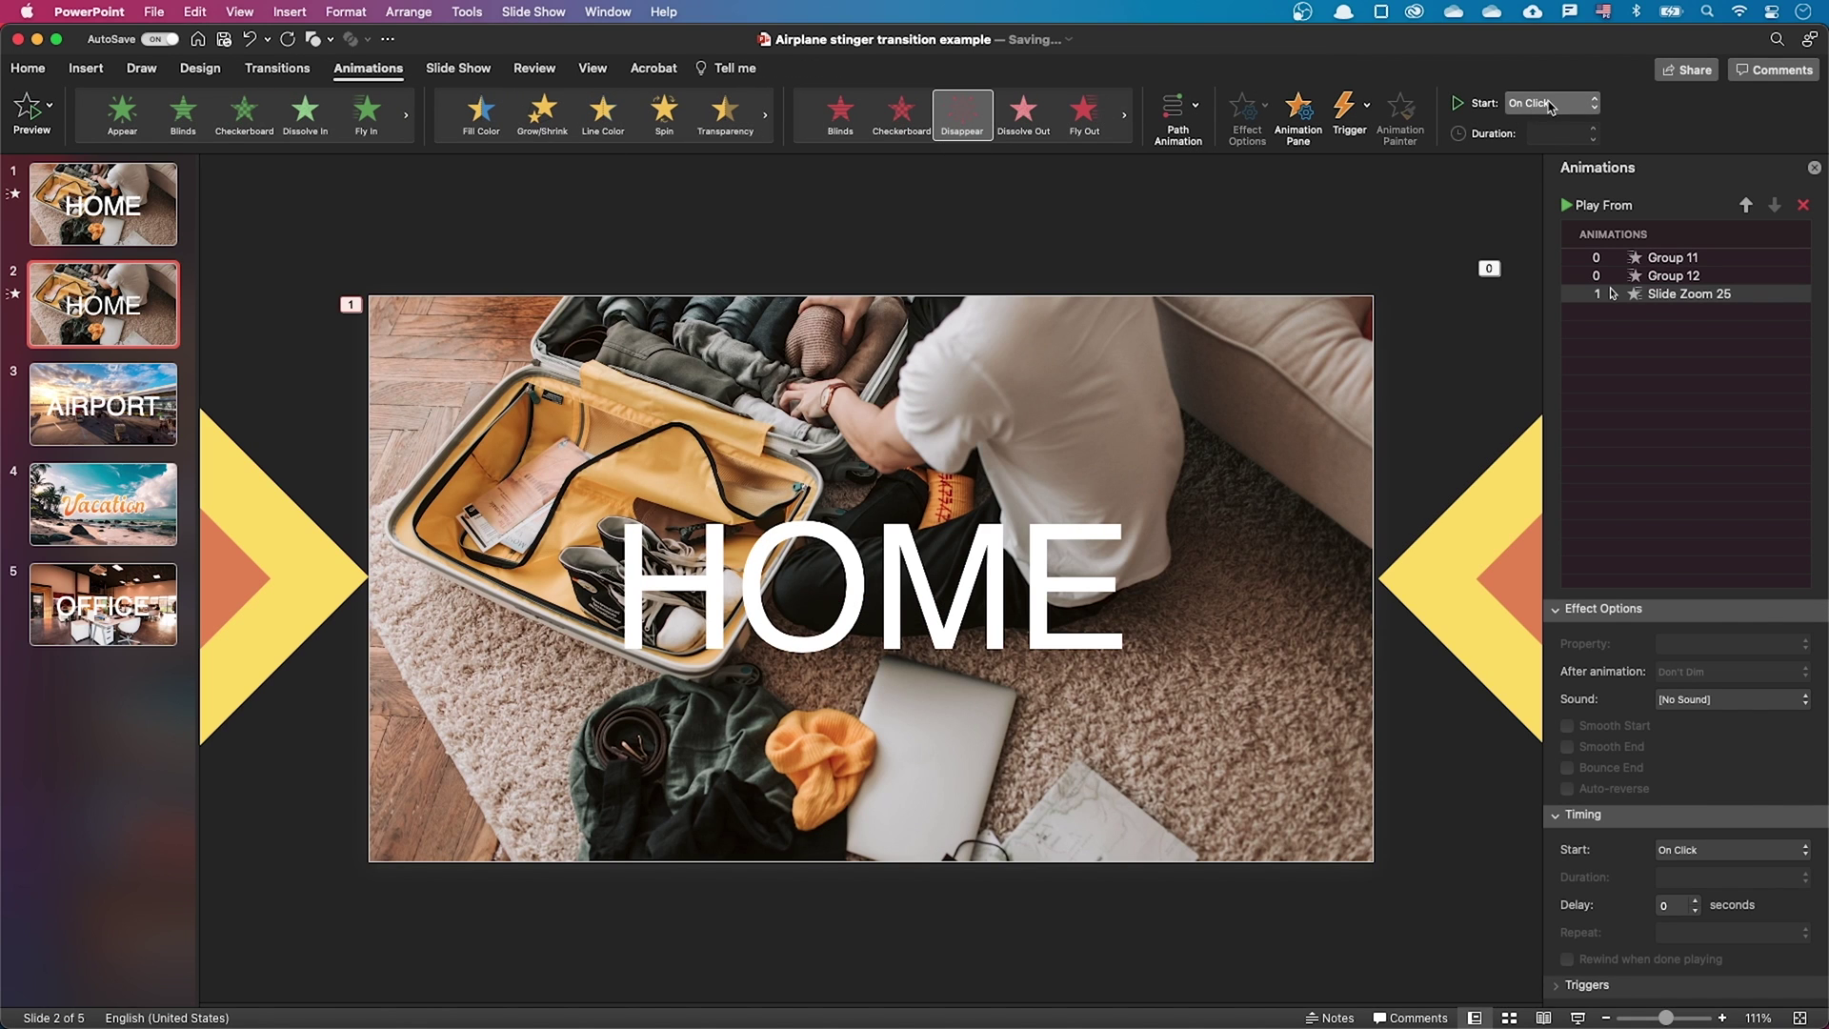
pyautogui.click(1551, 103)
pyautogui.click(1554, 130)
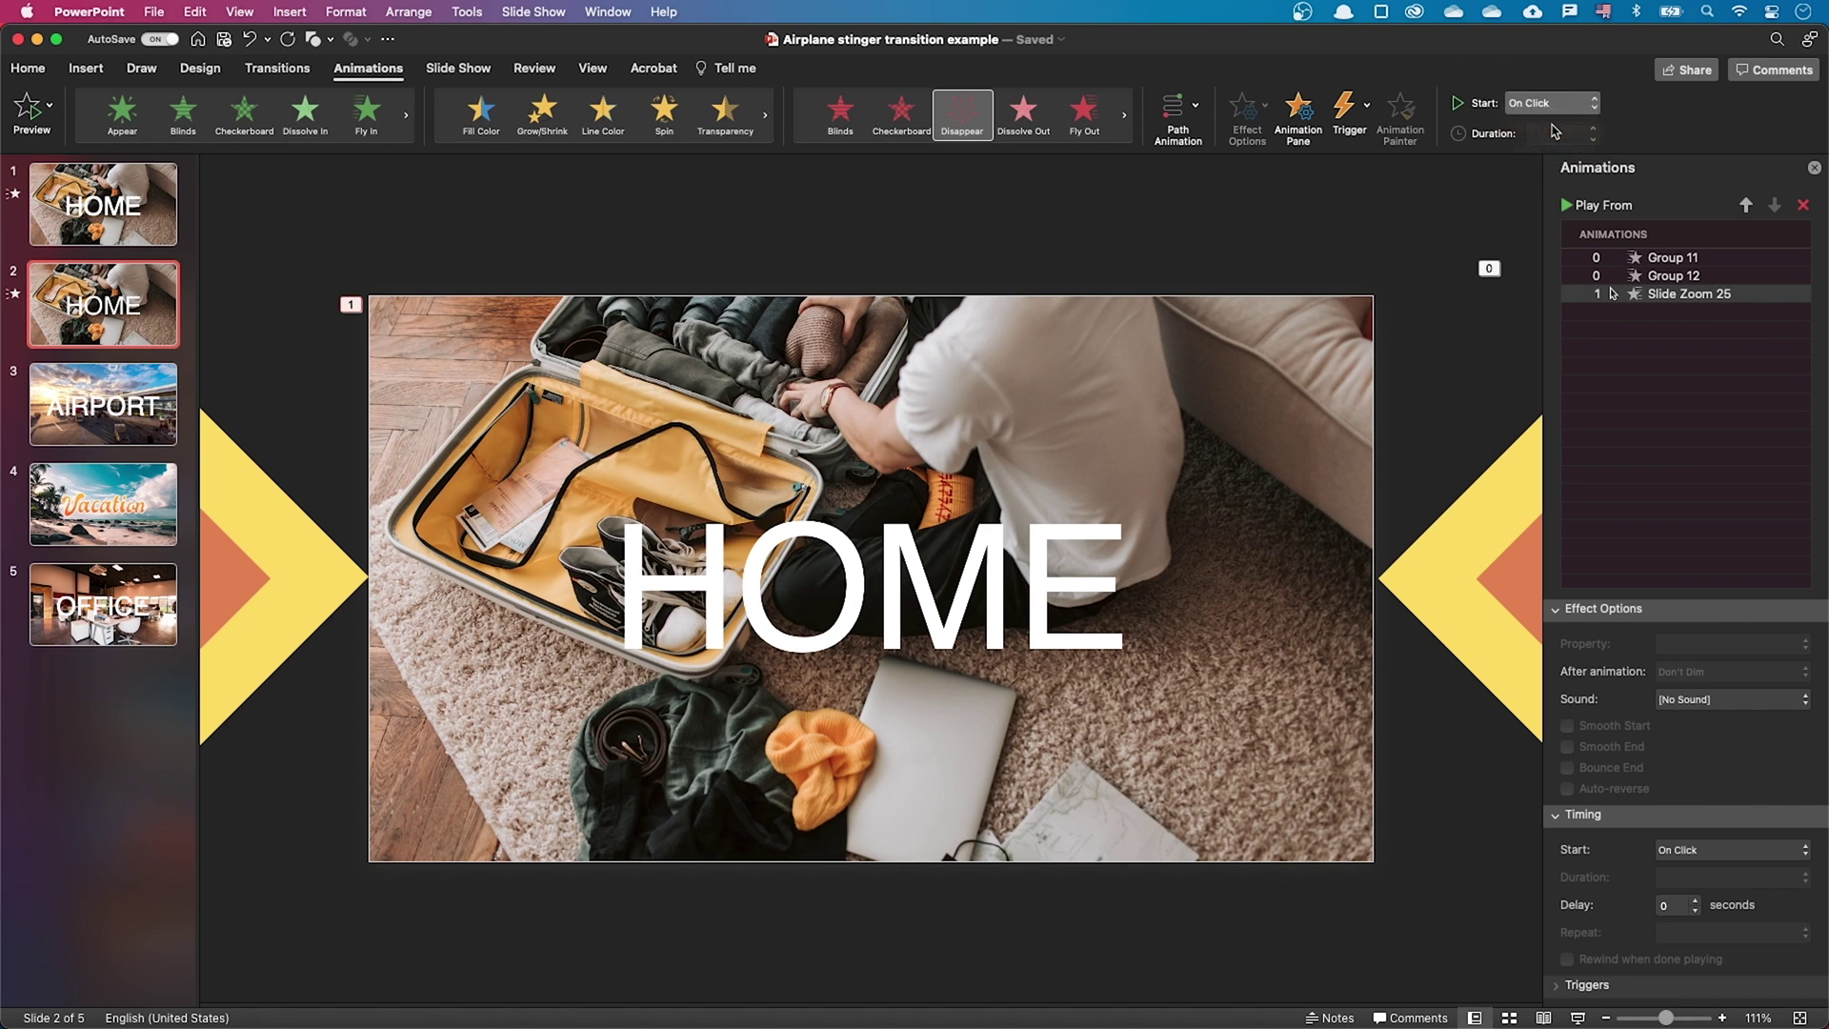
pyautogui.click(1667, 905)
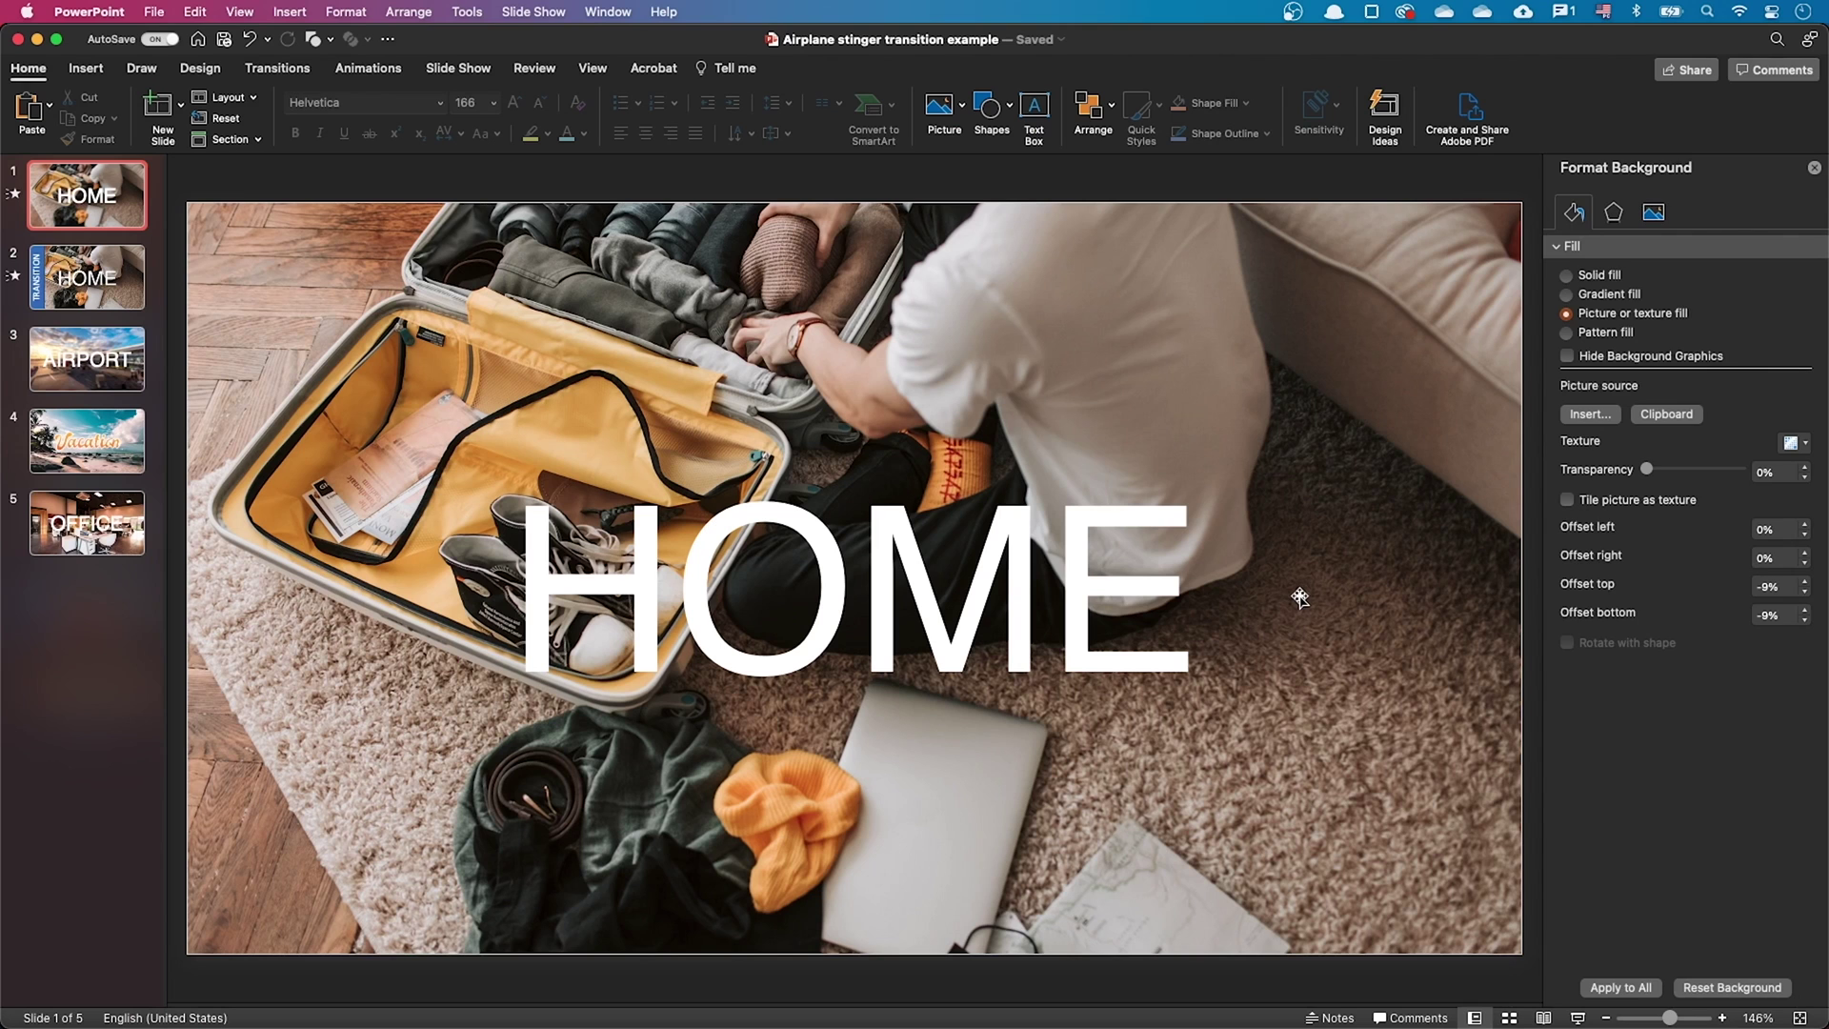
# Fill the HOME text box with solid black at 56% transparency
pyautogui.click(1300, 596)
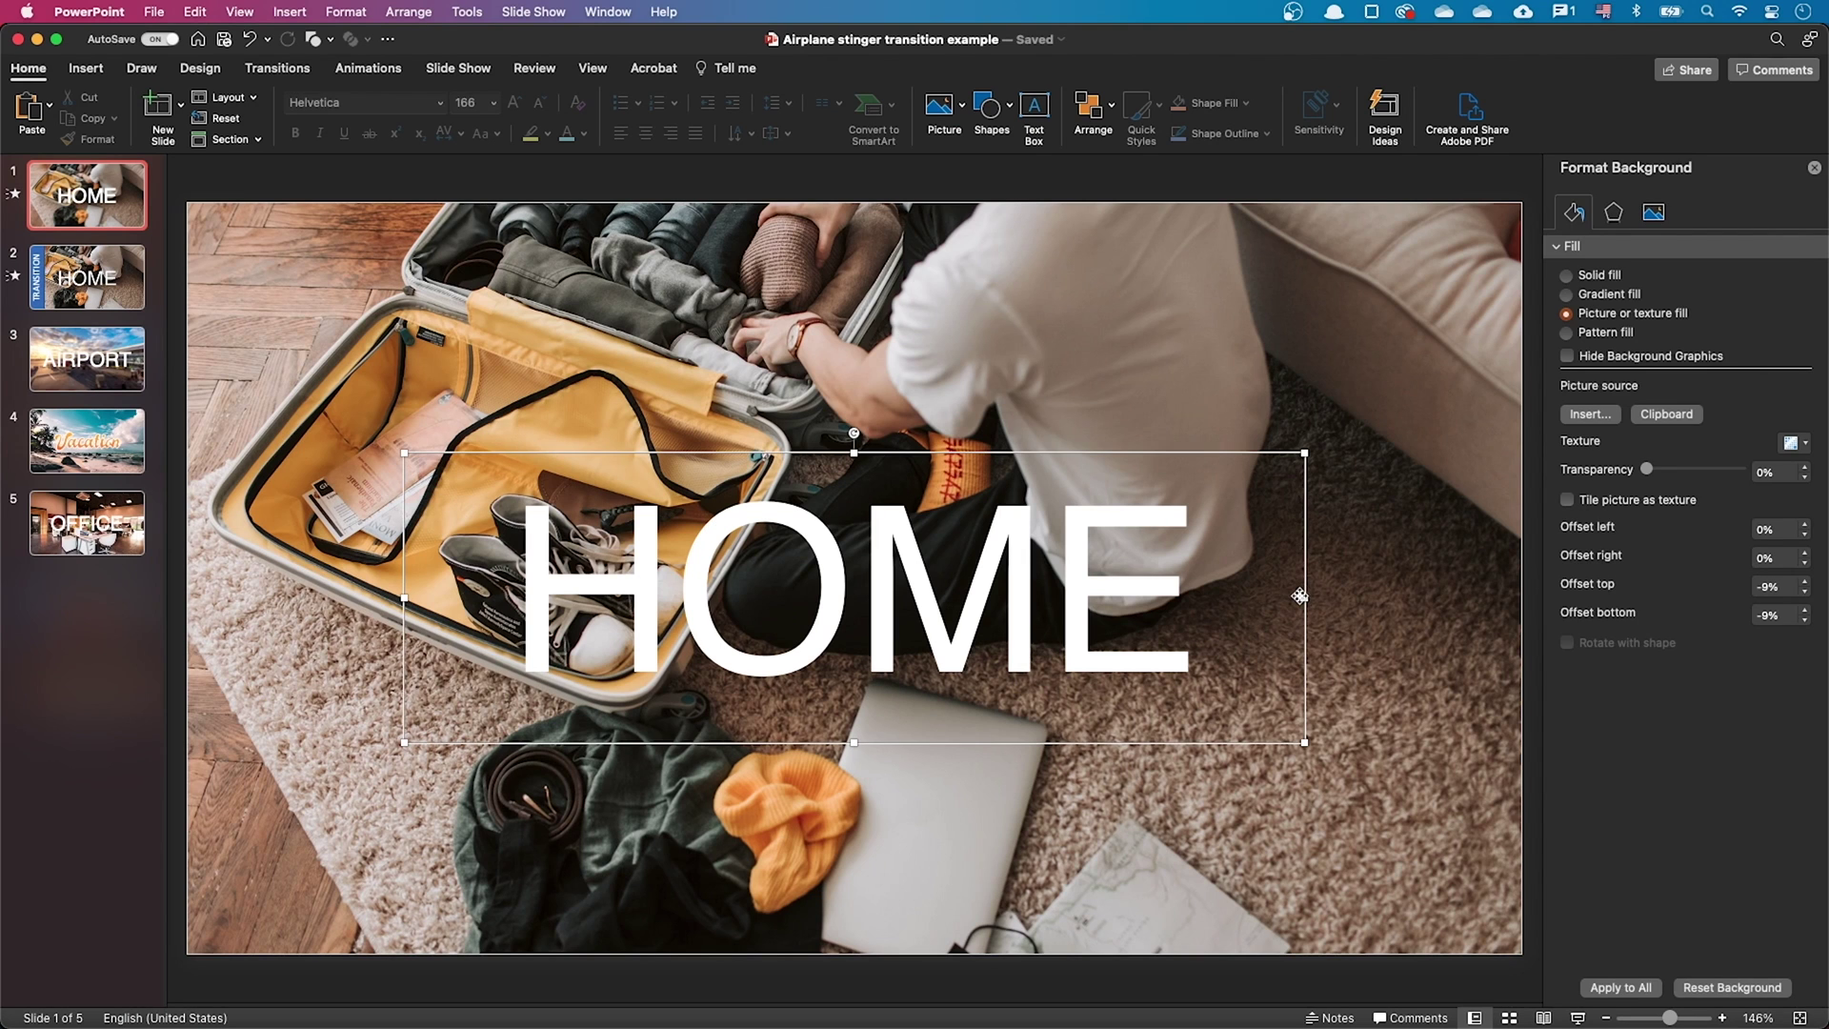
pyautogui.click(1566, 327)
pyautogui.click(1794, 438)
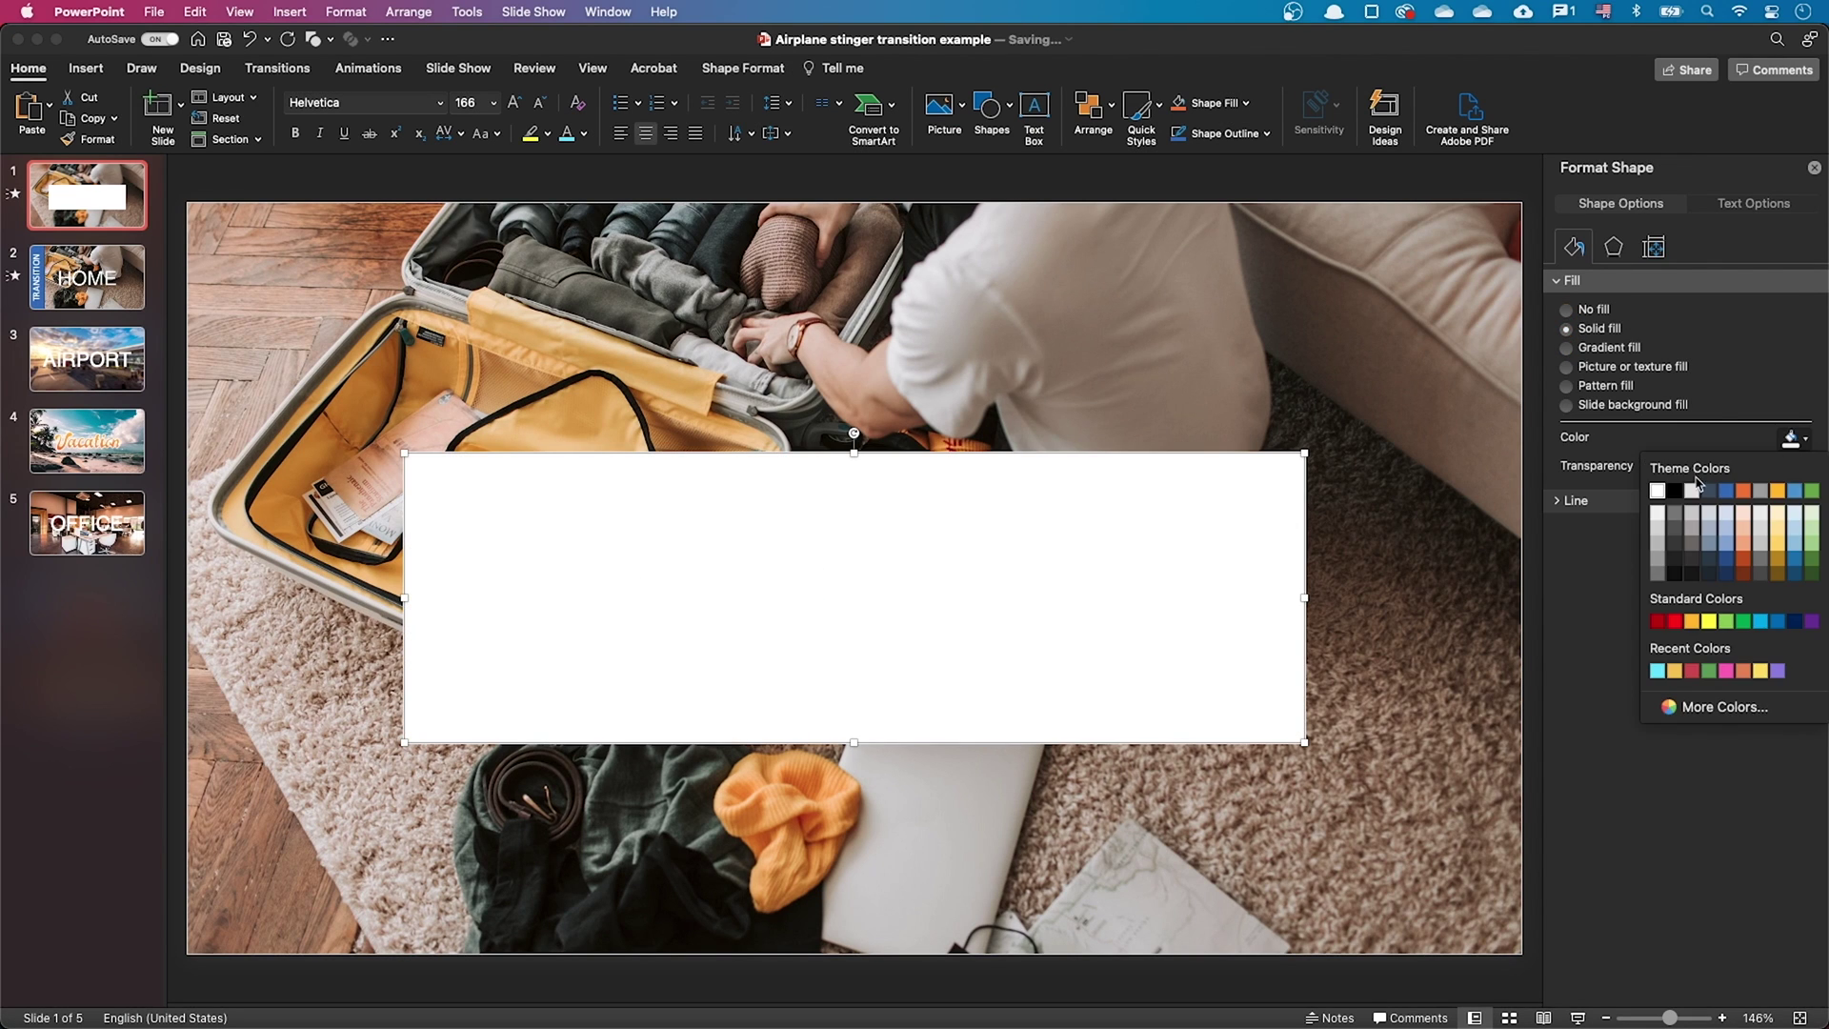
pyautogui.click(1675, 494)
pyautogui.moveTo(1642, 465); pyautogui.dragTo(1698, 465)
pyautogui.click(1408, 500)
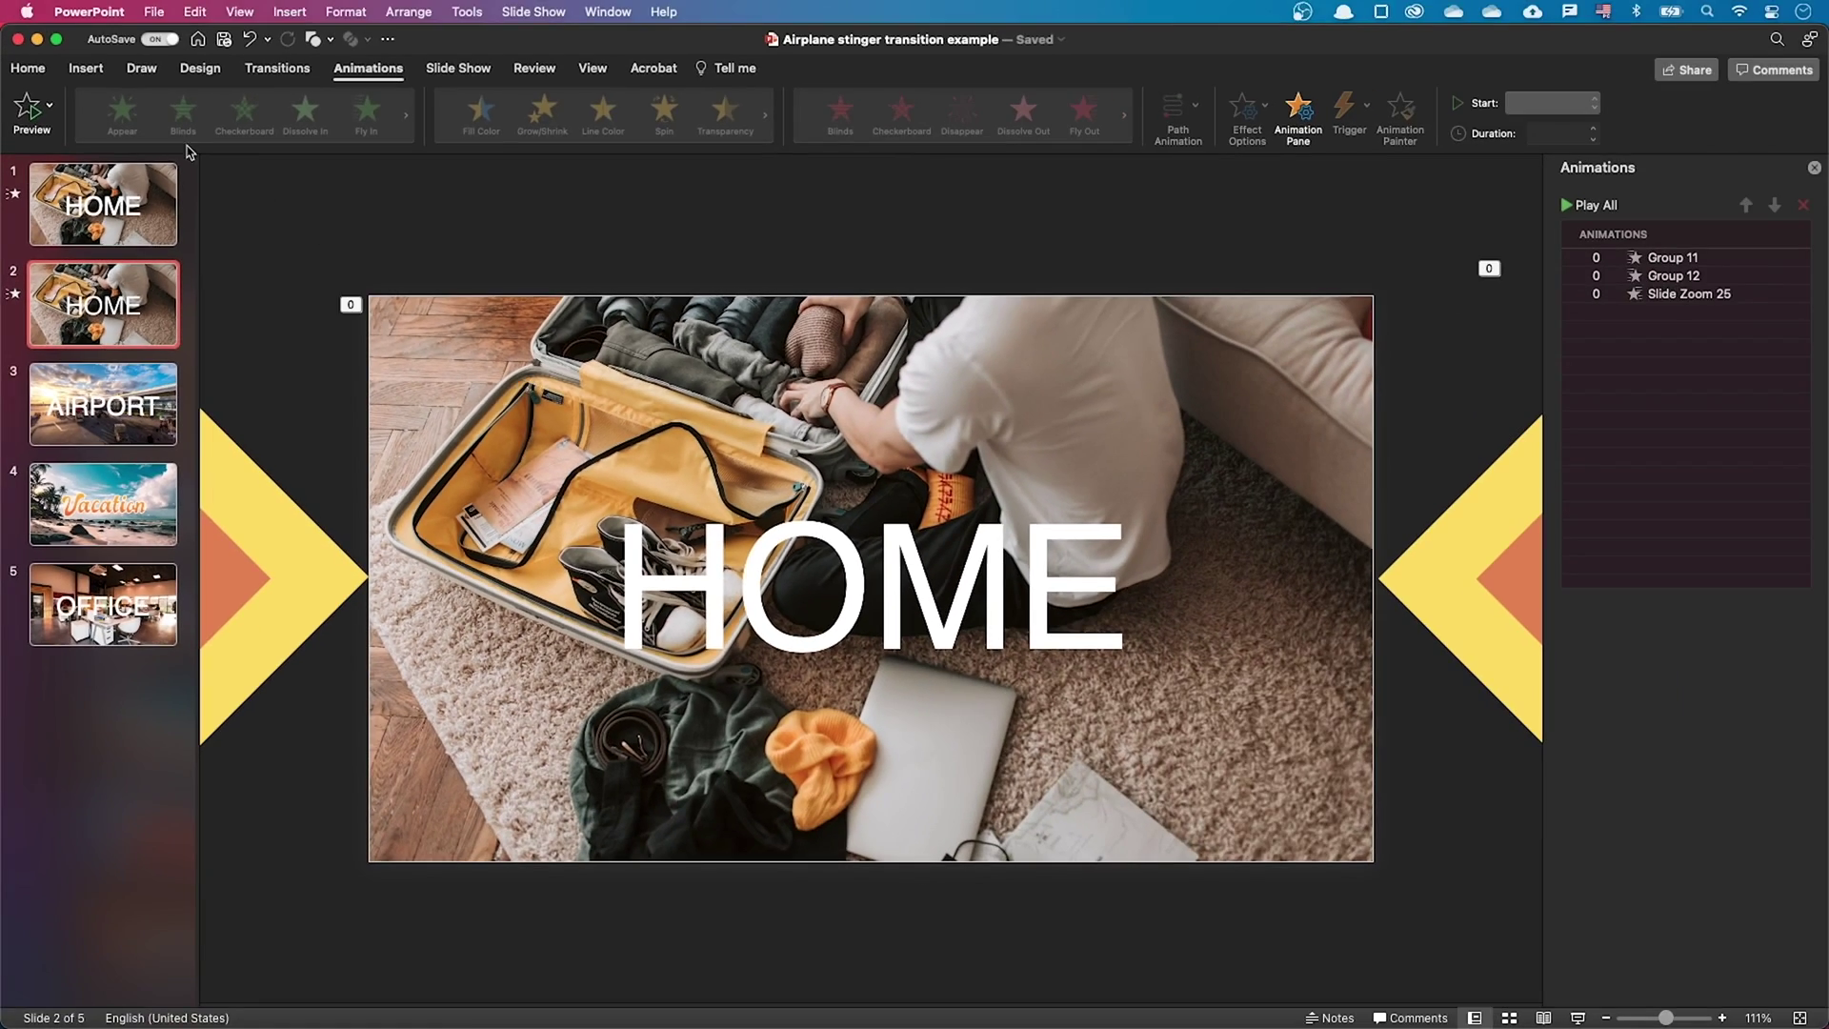
# Draw a rectangle on slide 2 and type TRANSITION into it
pyautogui.click(86, 67)
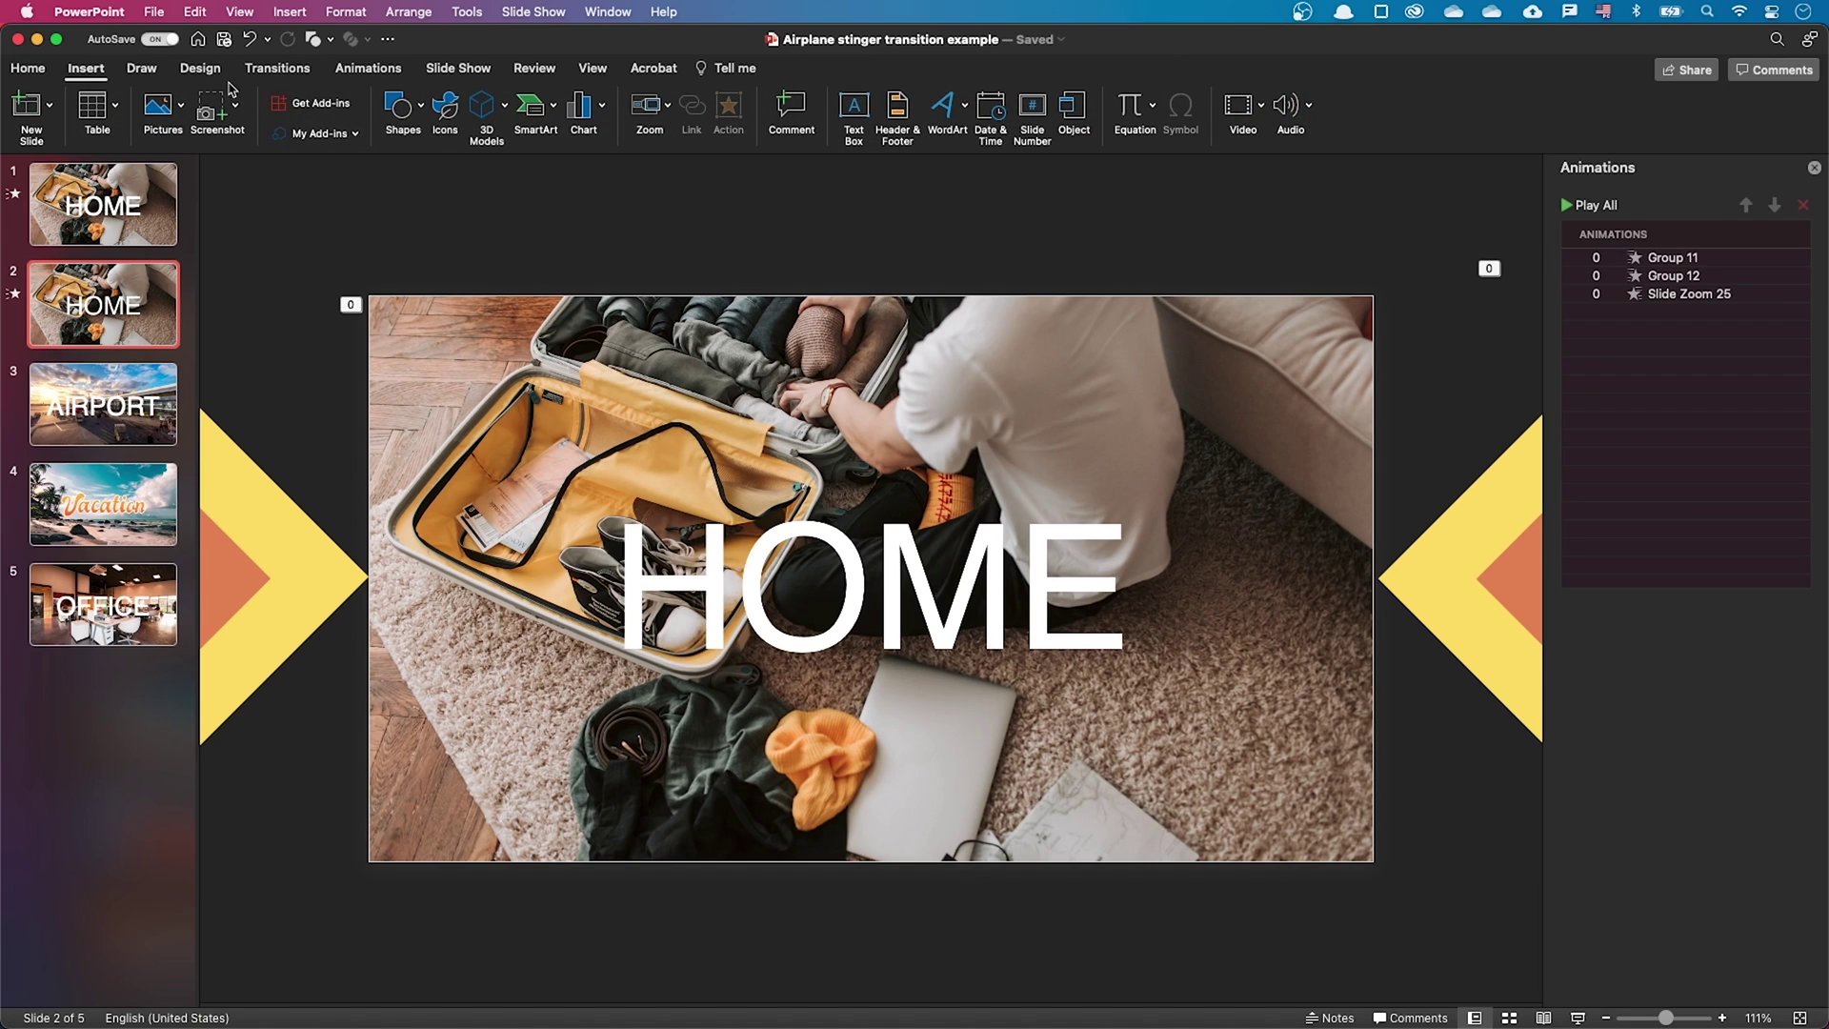
pyautogui.click(400, 105)
pyautogui.click(533, 164)
pyautogui.moveTo(492, 339); pyautogui.dragTo(978, 481)
pyautogui.write('TRANSITION')
# Rotate the TRANSITION label vertical and stretch it full height along the slide's left edge
pyautogui.moveTo(735, 312); pyautogui.dragTo(653, 399)
pyautogui.moveTo(748, 523); pyautogui.dragTo(445, 660)
pyautogui.moveTo(431, 780); pyautogui.dragTo(431, 861)
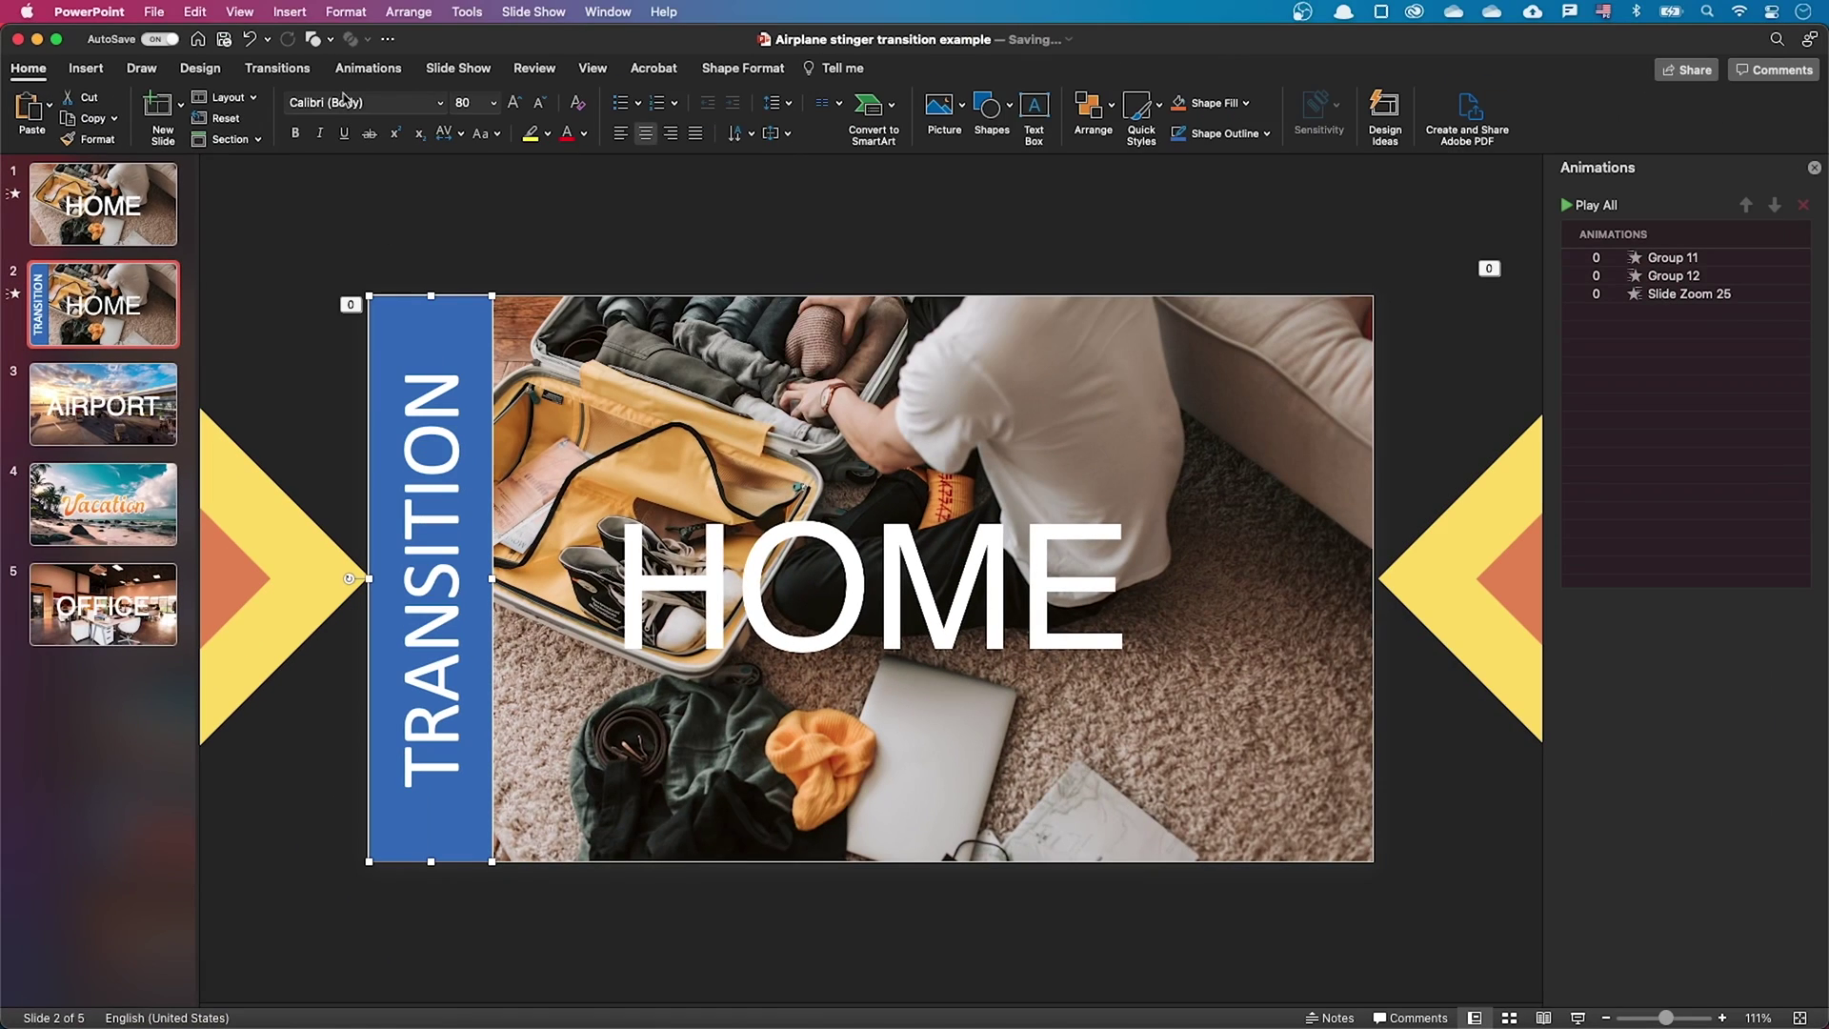
# Give the TRANSITION label a 100% Transparency emphasis starting With Previous
pyautogui.click(368, 68)
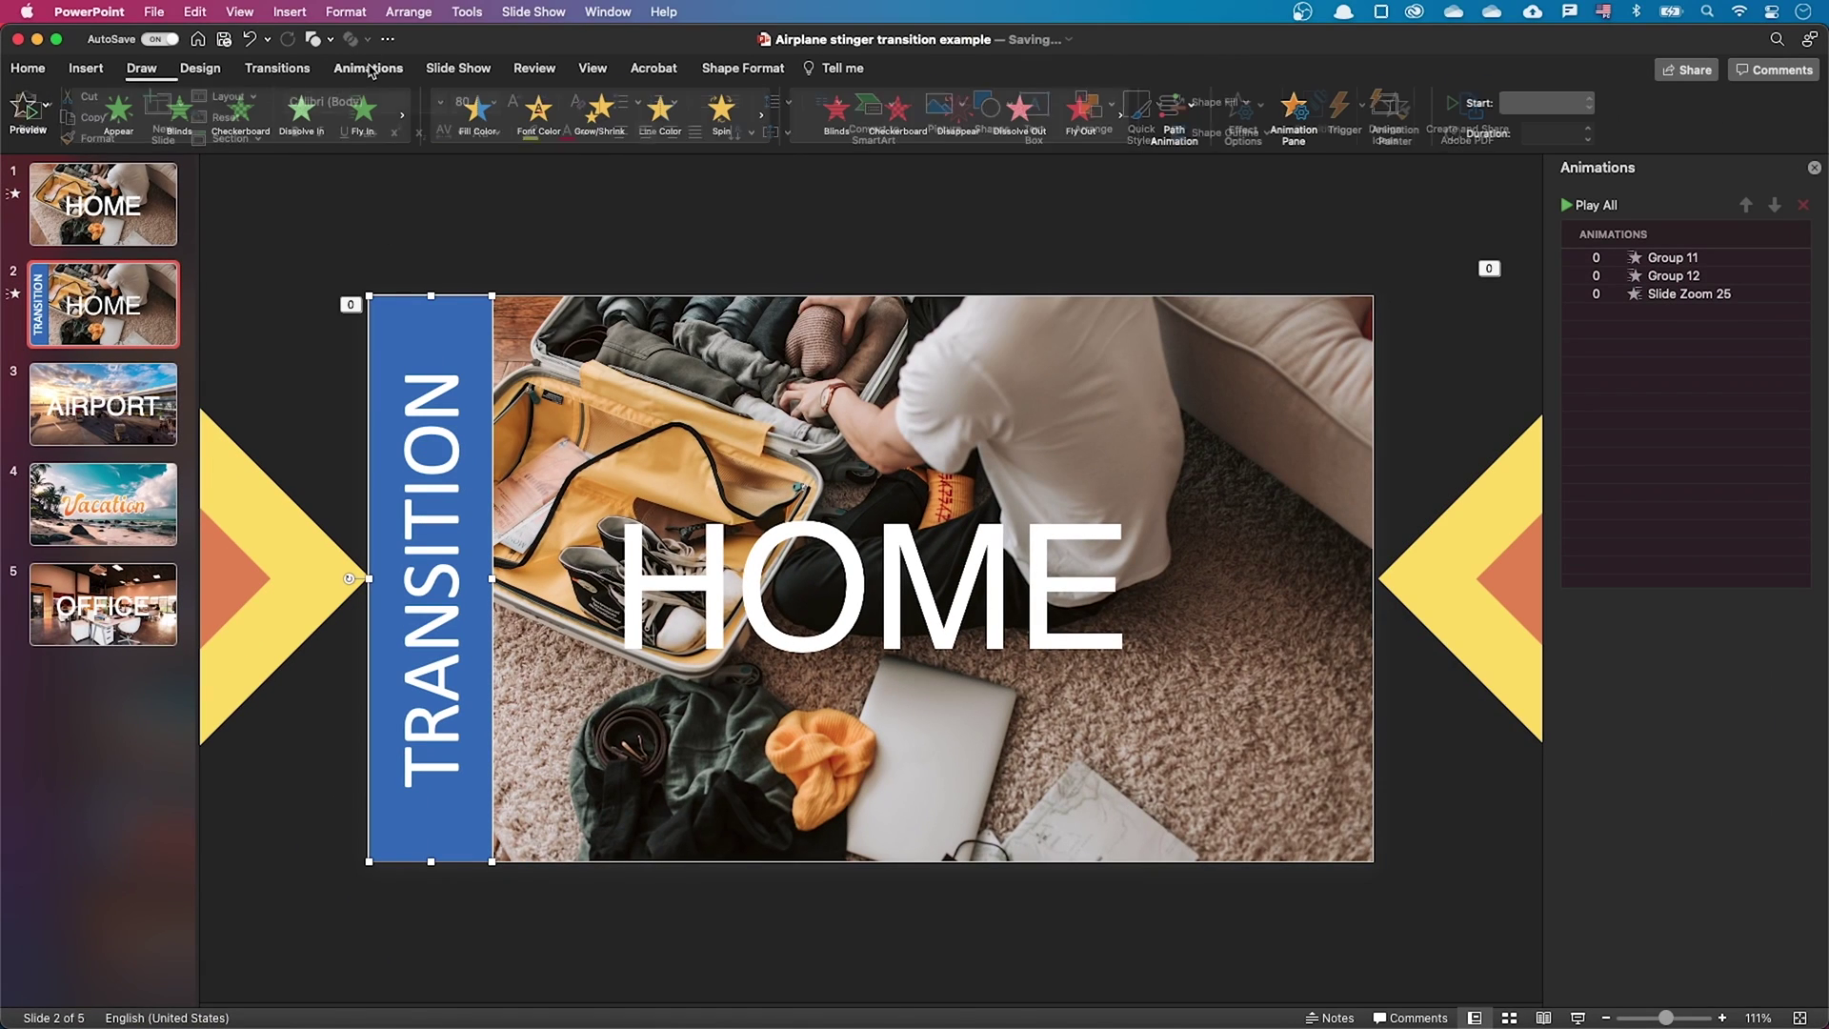
pyautogui.click(764, 116)
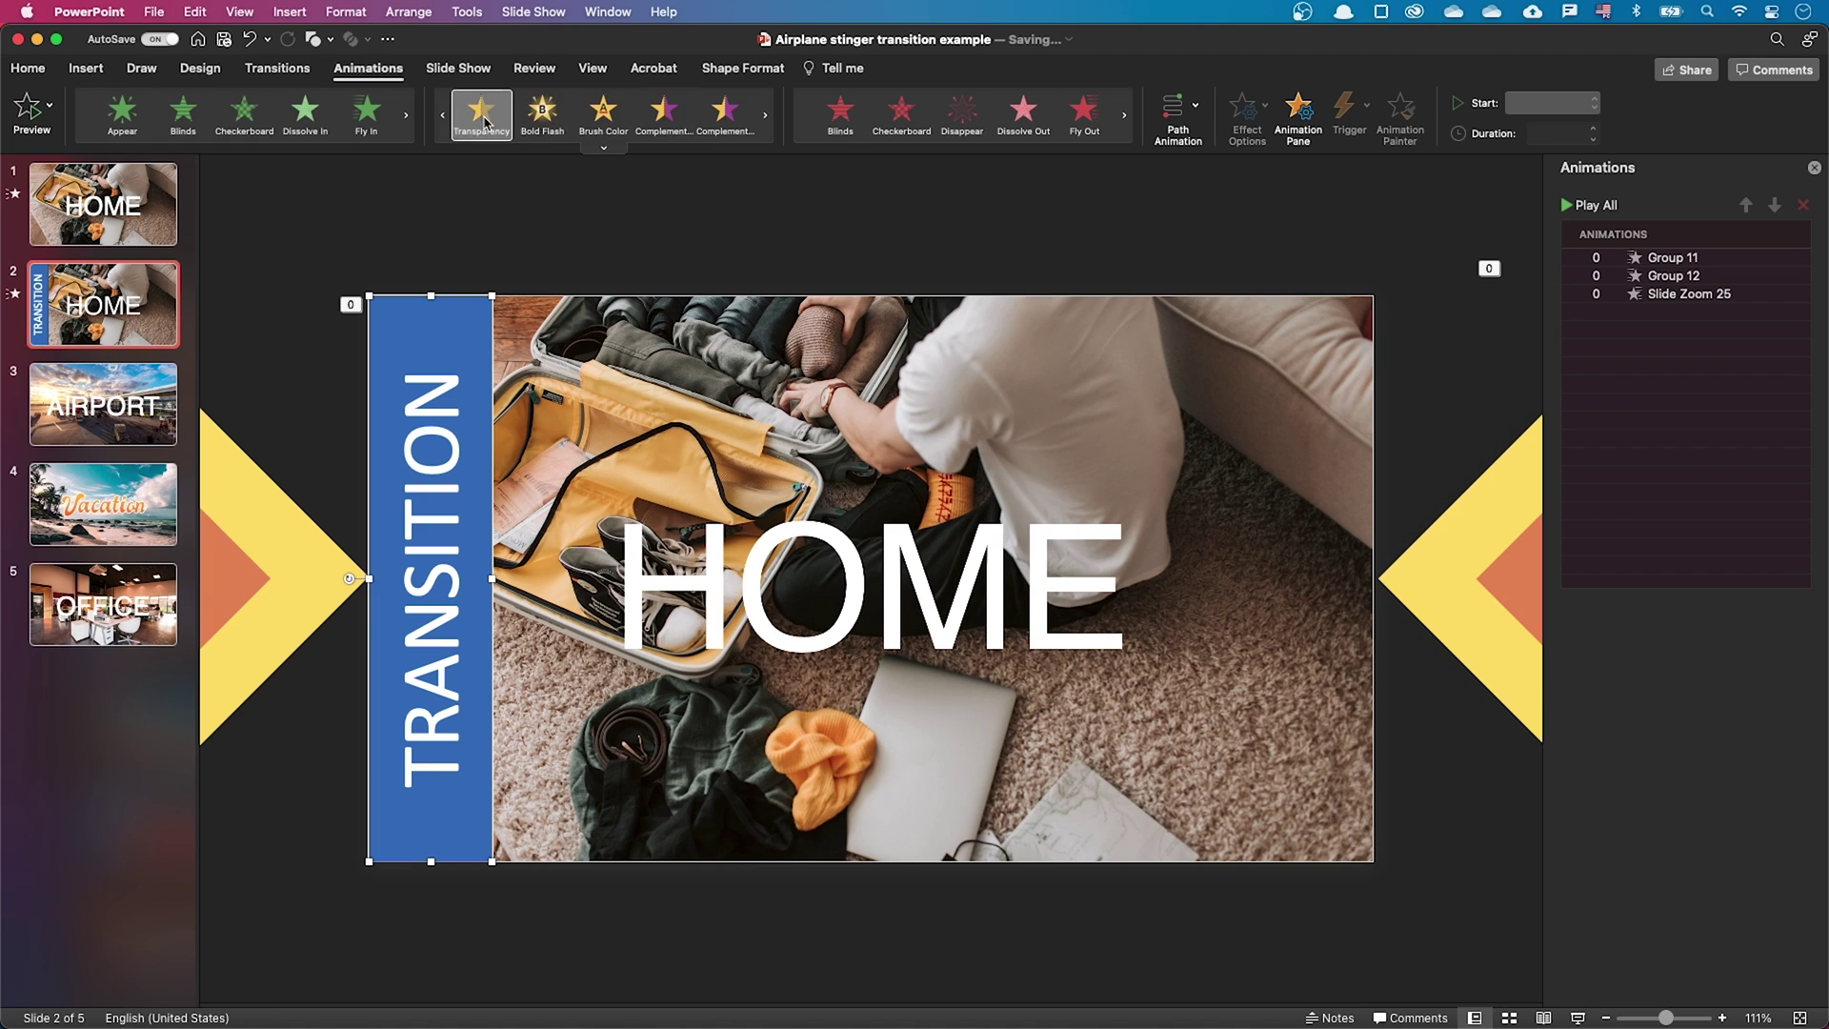
pyautogui.click(482, 115)
pyautogui.click(1545, 102)
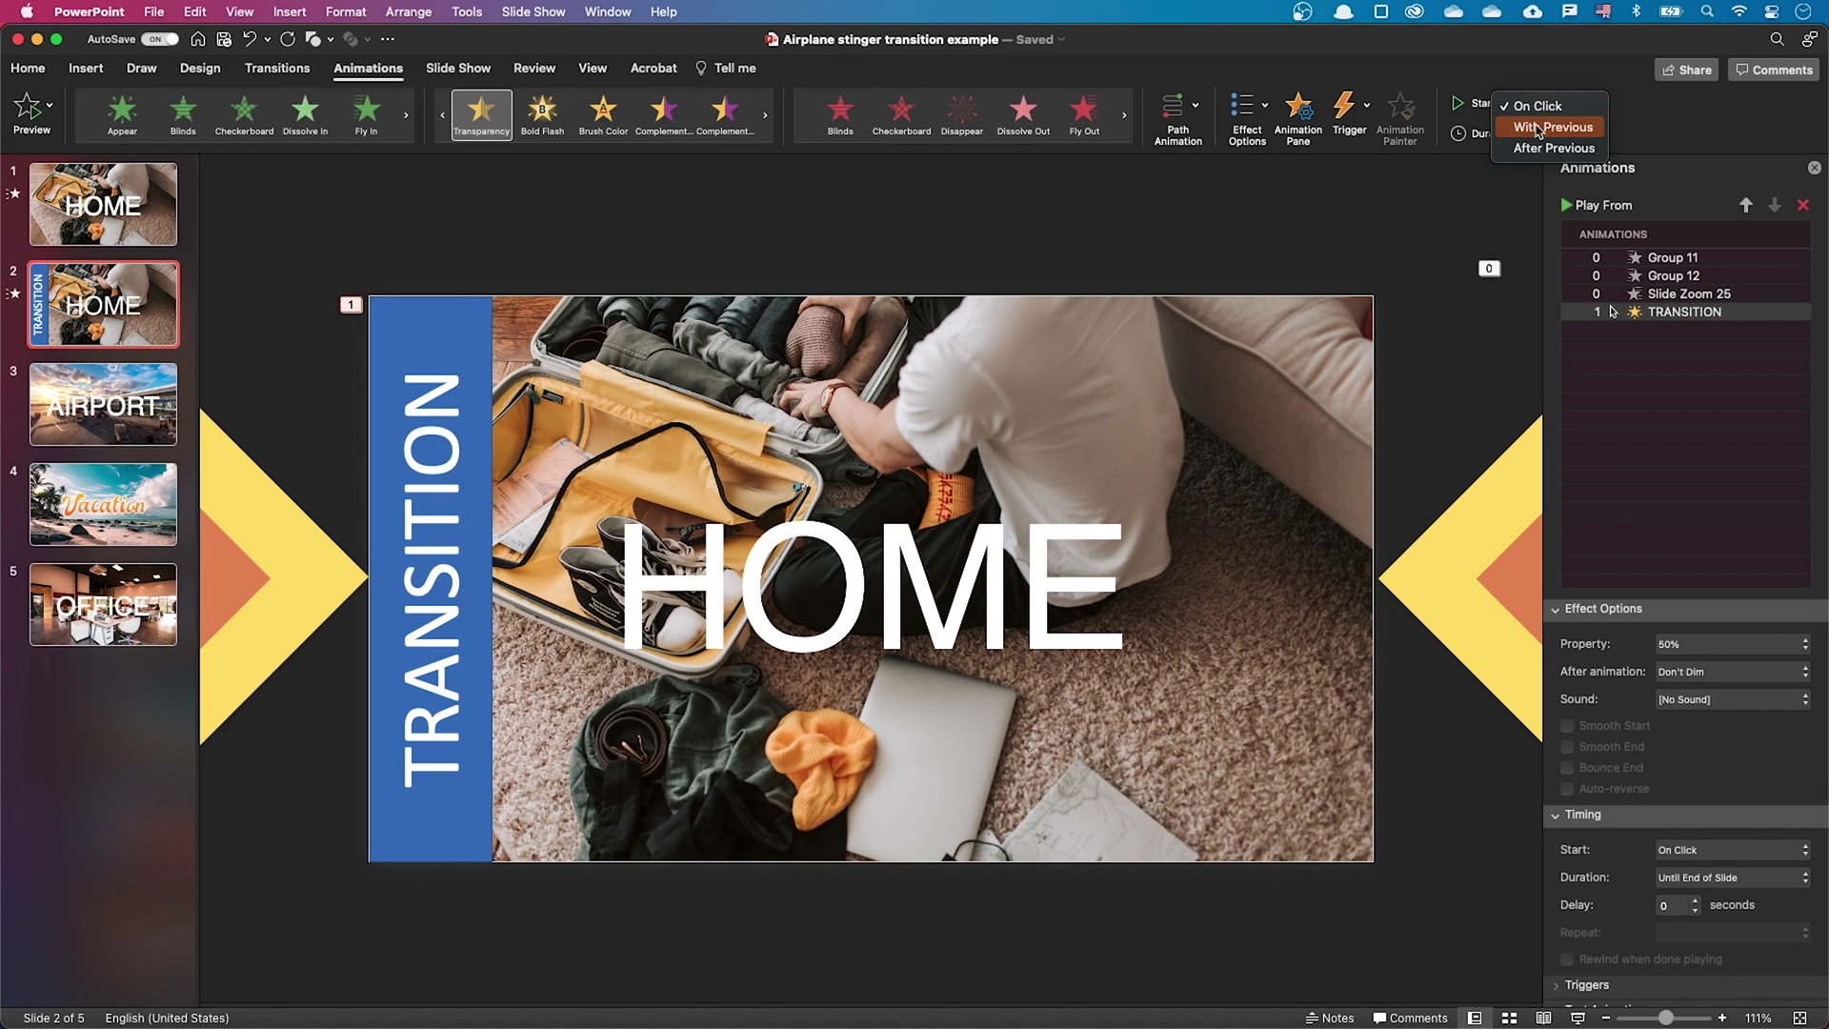
pyautogui.click(1540, 128)
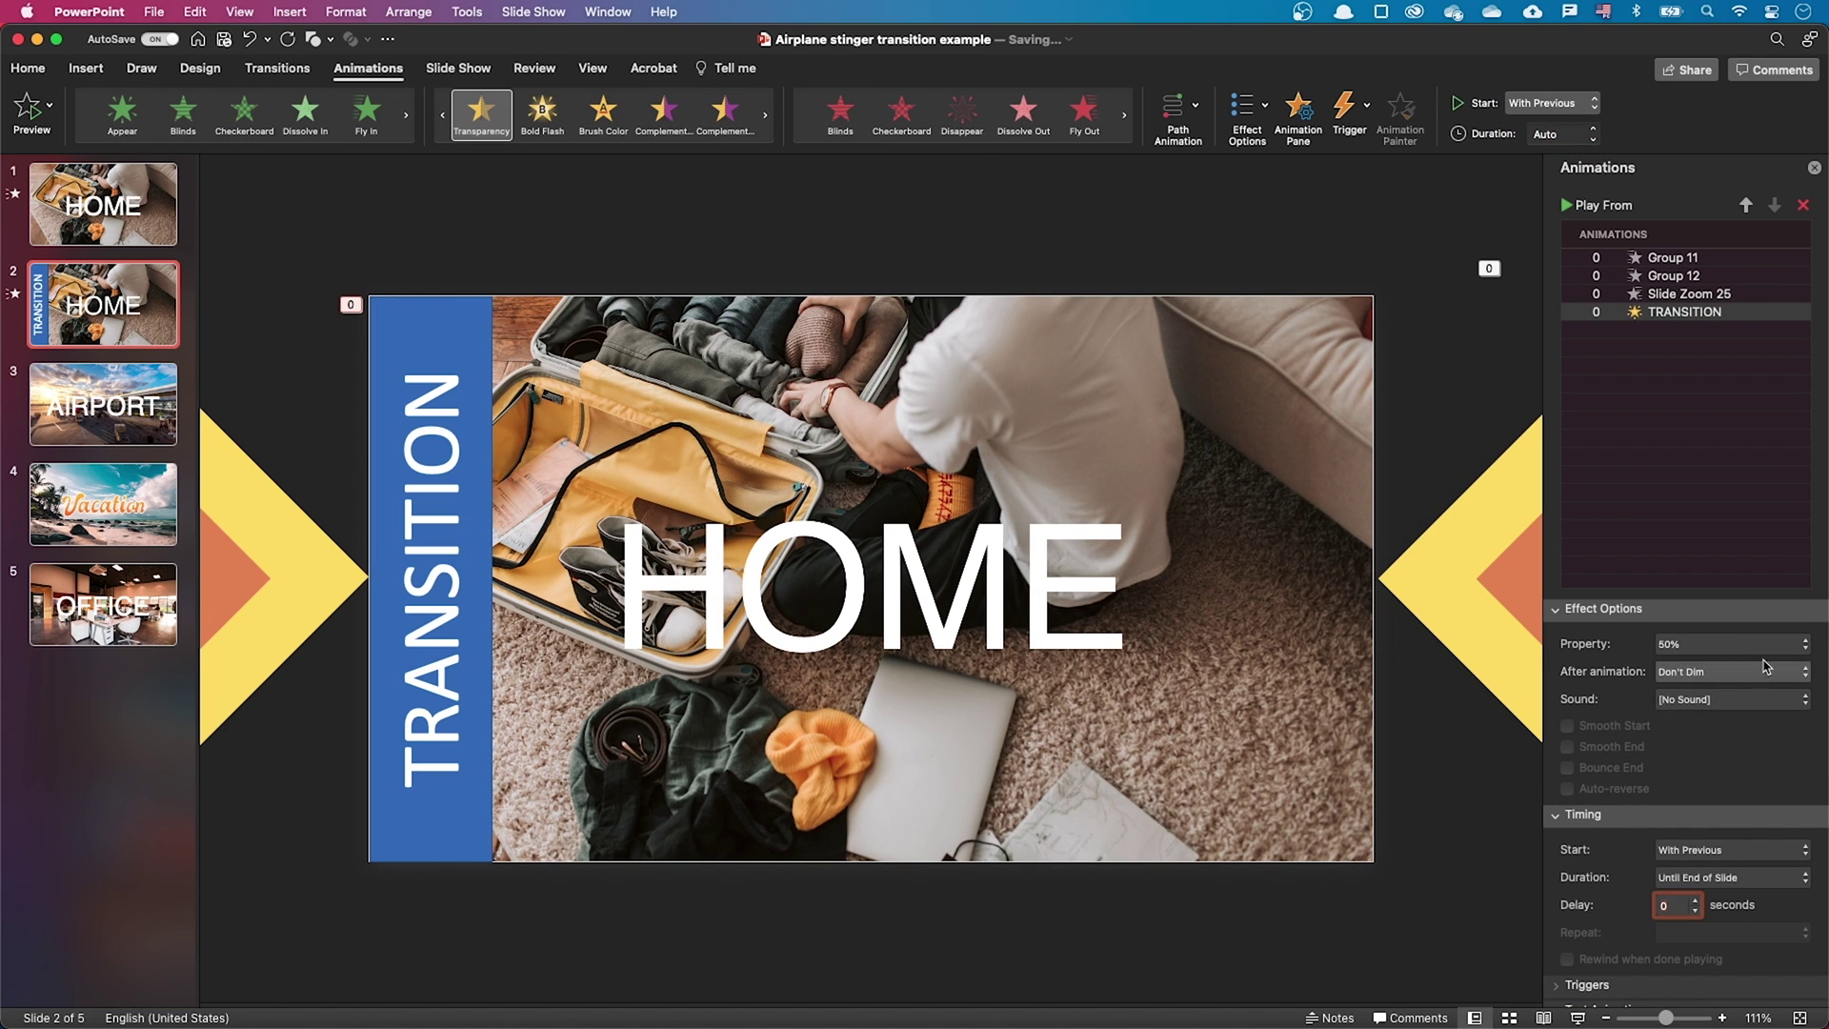
pyautogui.click(1732, 645)
pyautogui.click(1726, 689)
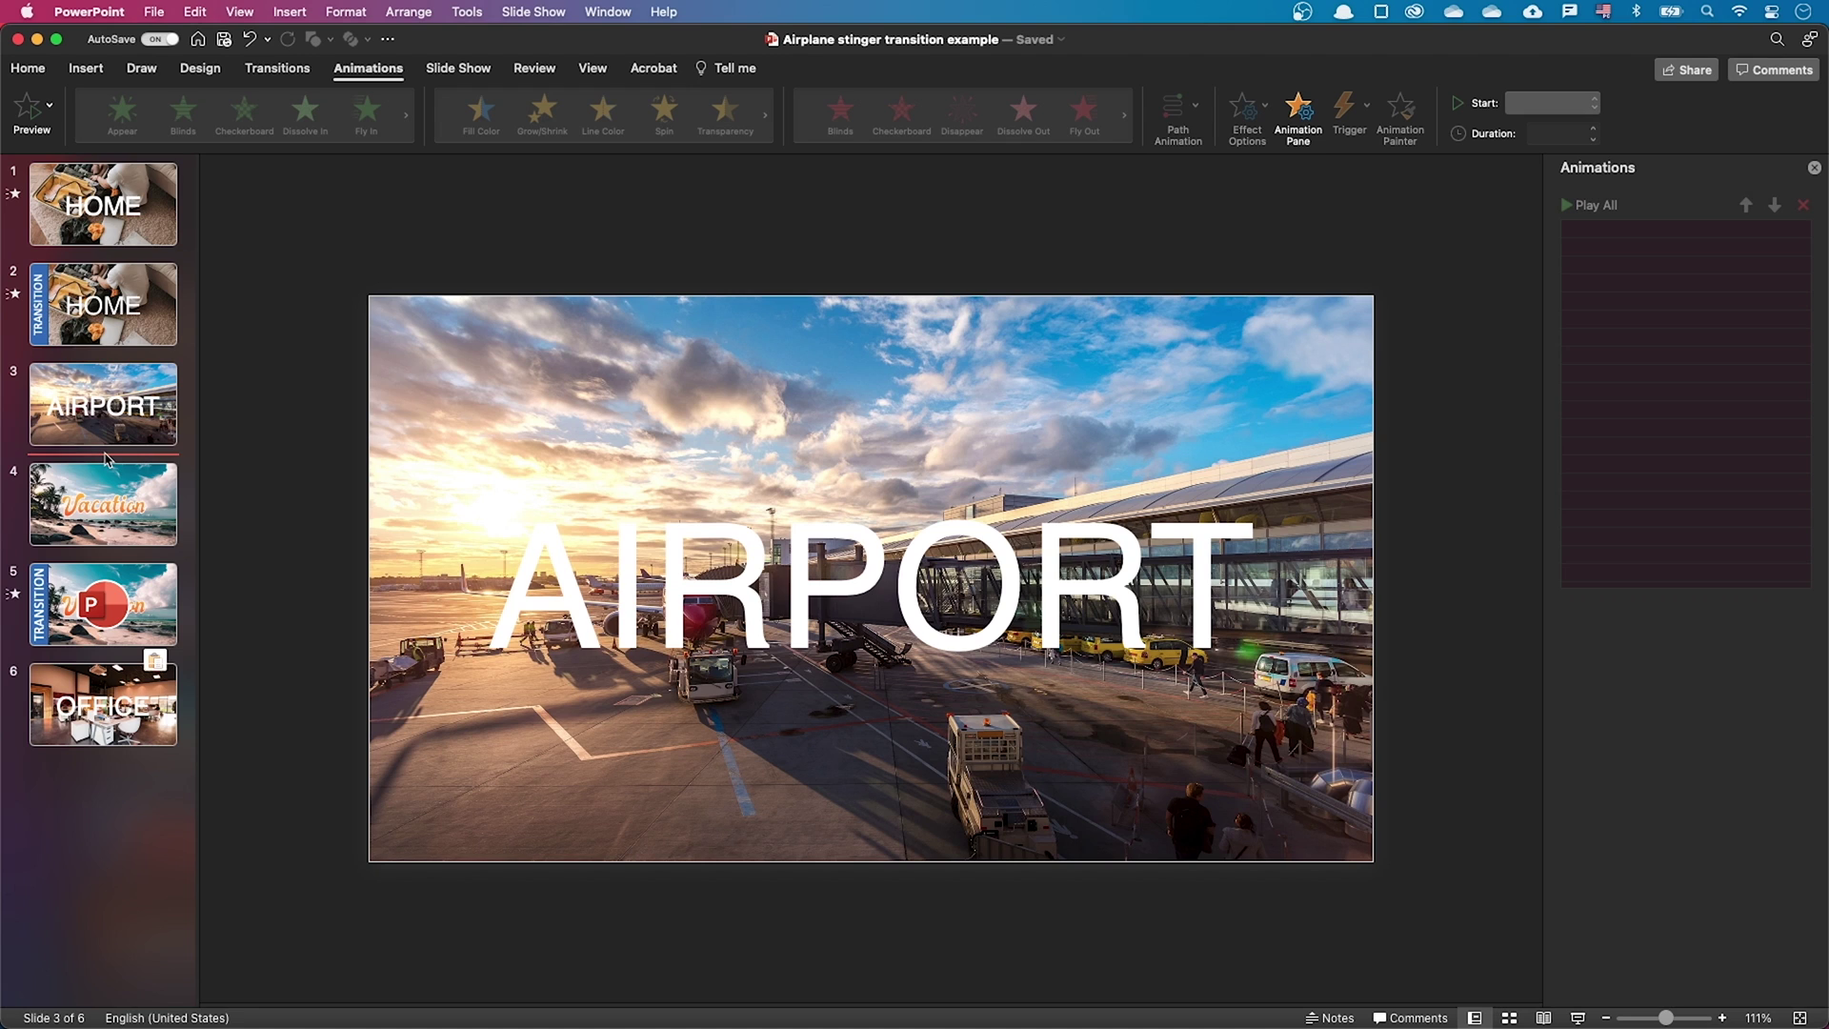
# Add a blank slide 4 after AIRPORT and insert the airplane icon from a 'plane' icon search
pyautogui.press('super+shift+n')
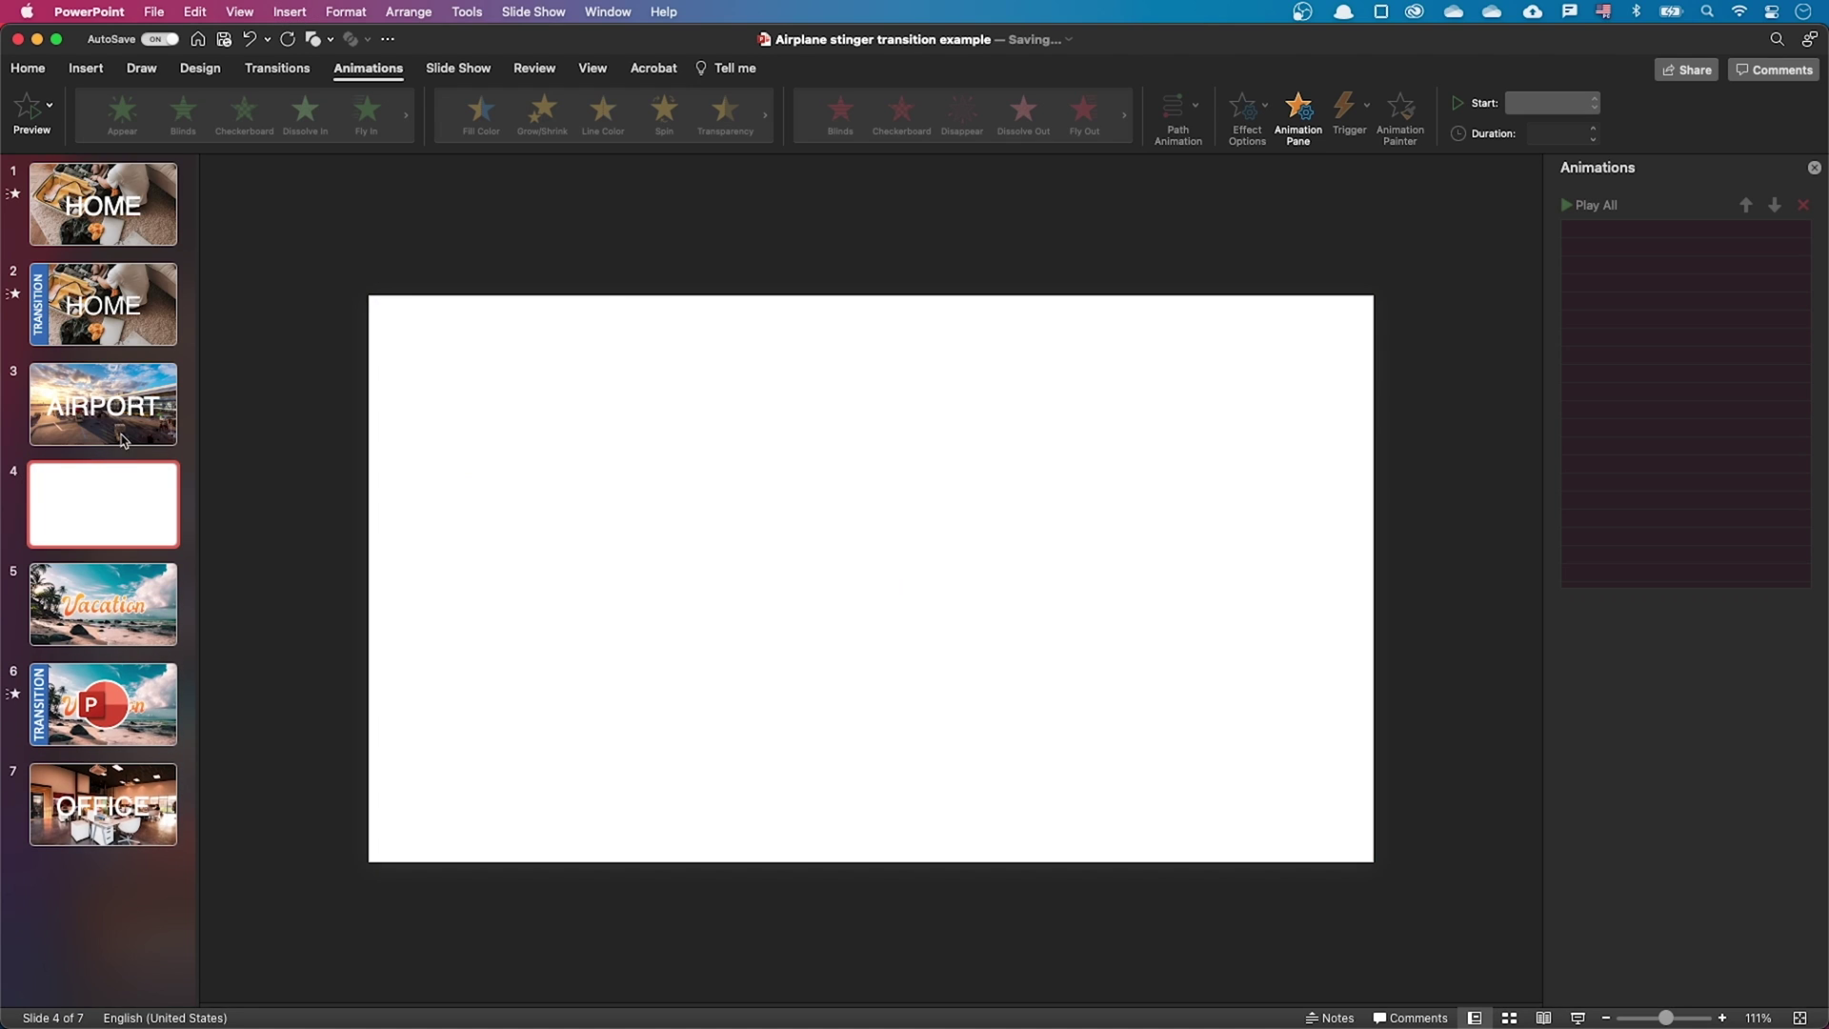
pyautogui.click(85, 69)
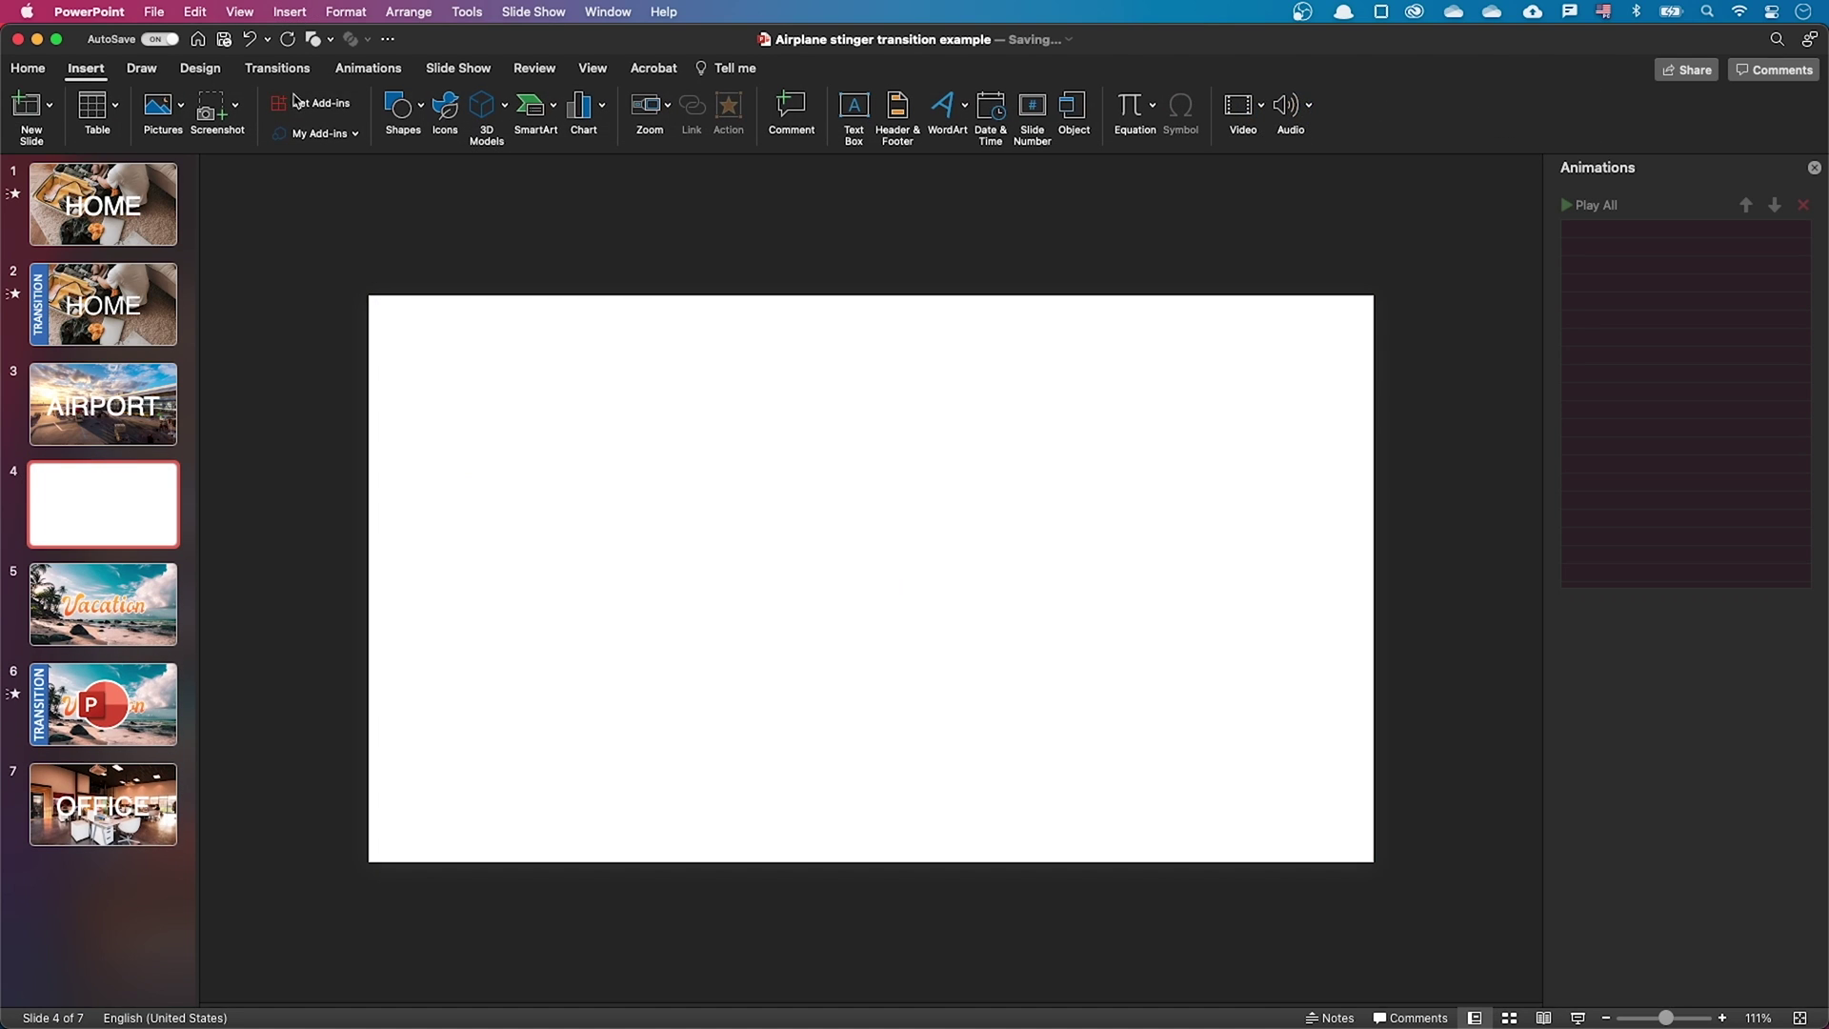
pyautogui.click(445, 107)
pyautogui.write('plane')
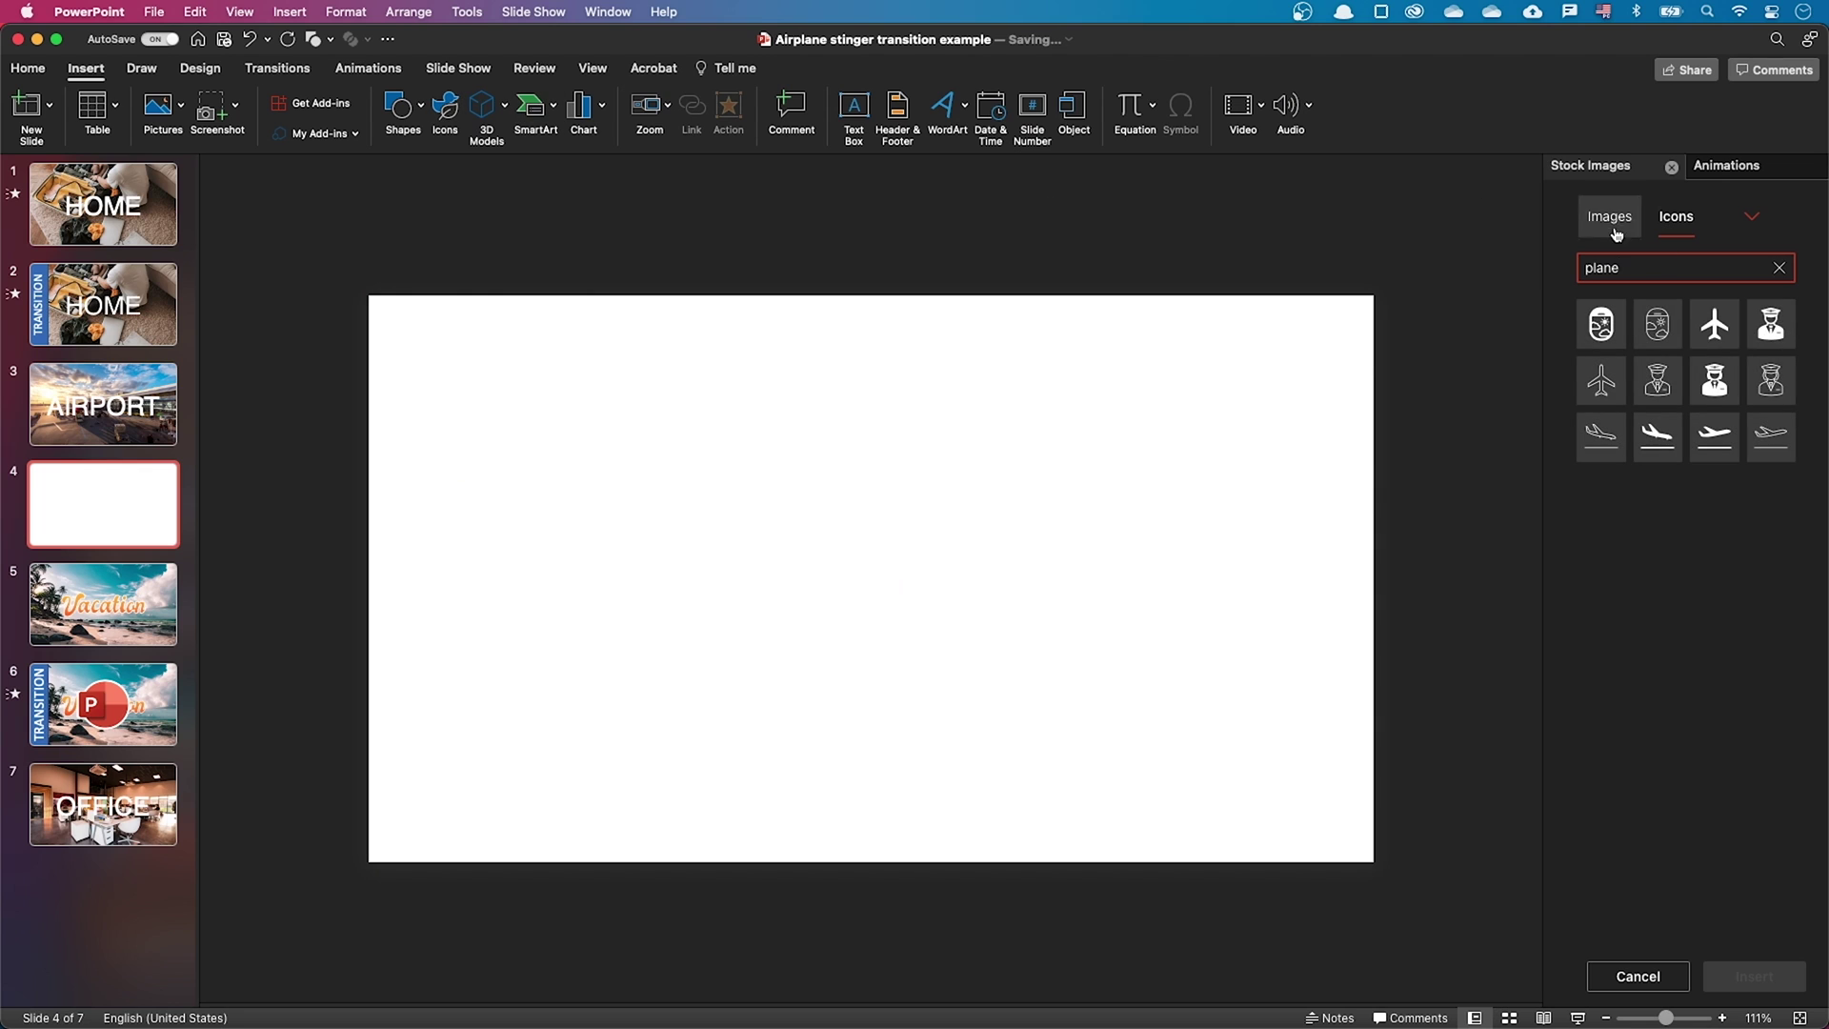
pyautogui.click(1715, 323)
pyautogui.click(1747, 981)
# Convert the airplane icon to a shape, enlarge it to about 21 by 25 cm, and park it above the slide
pyautogui.click(862, 583)
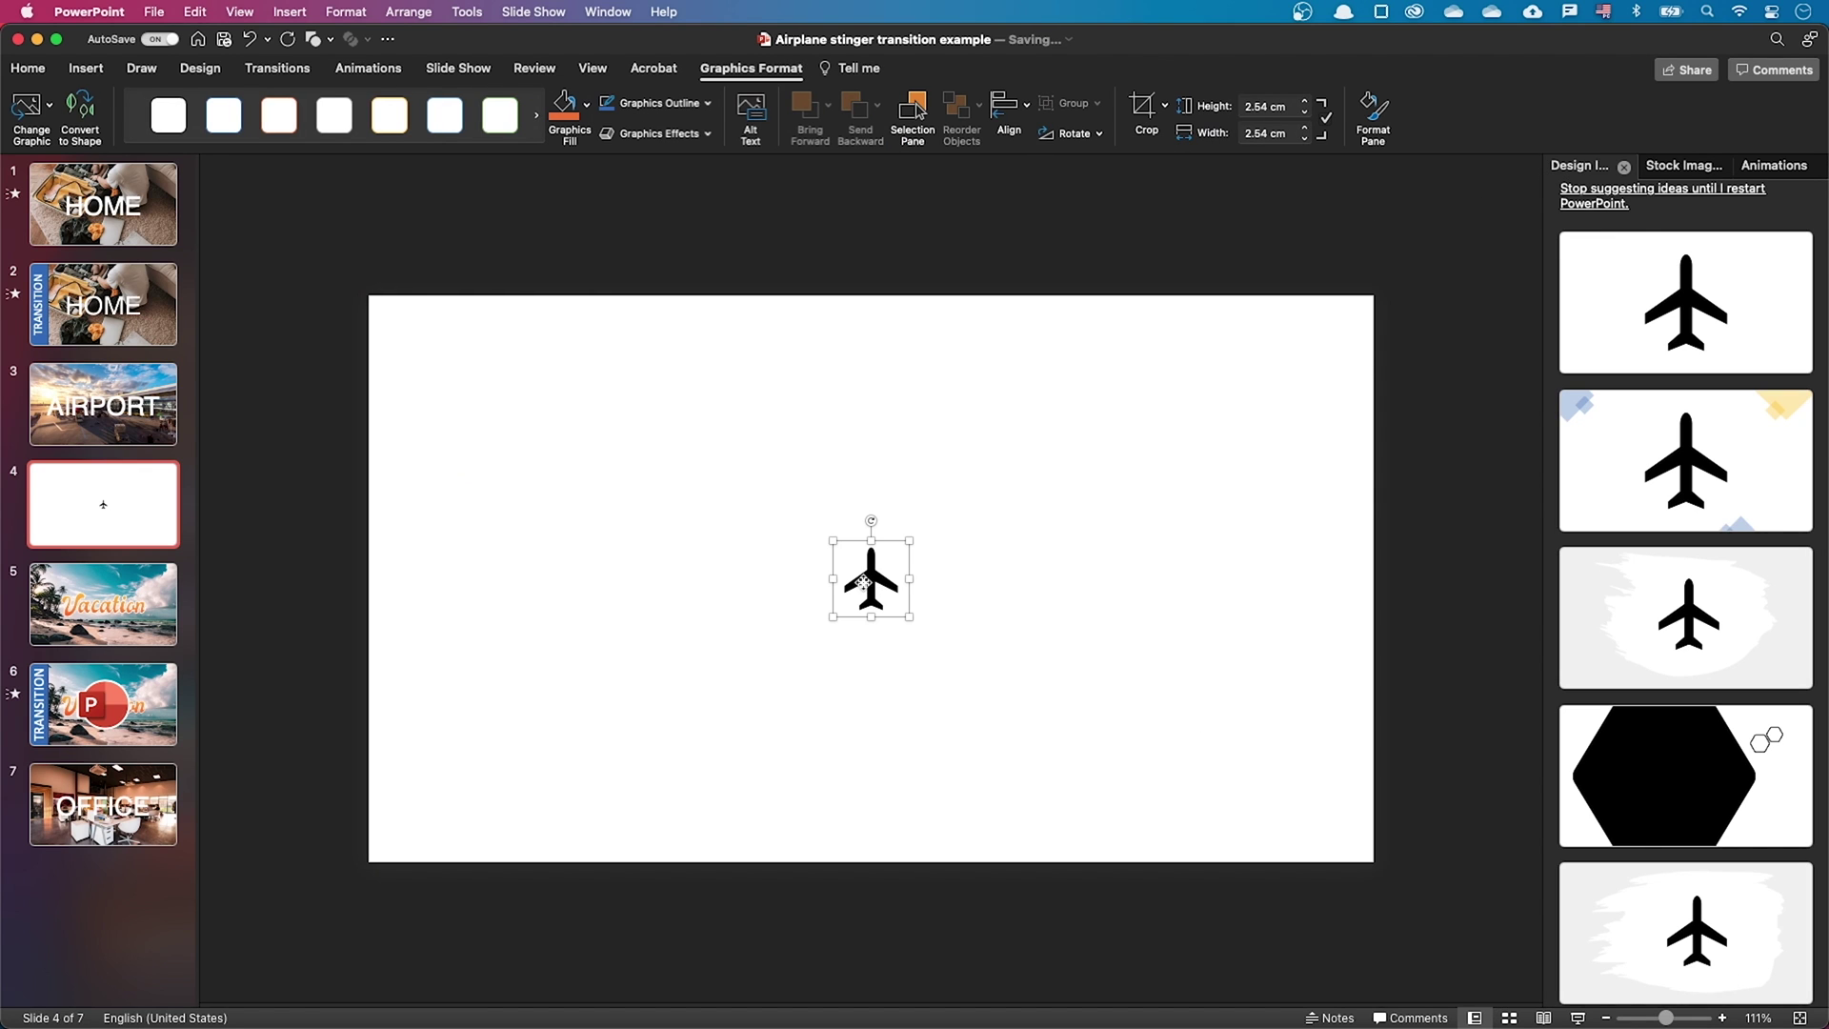
pyautogui.click(80, 116)
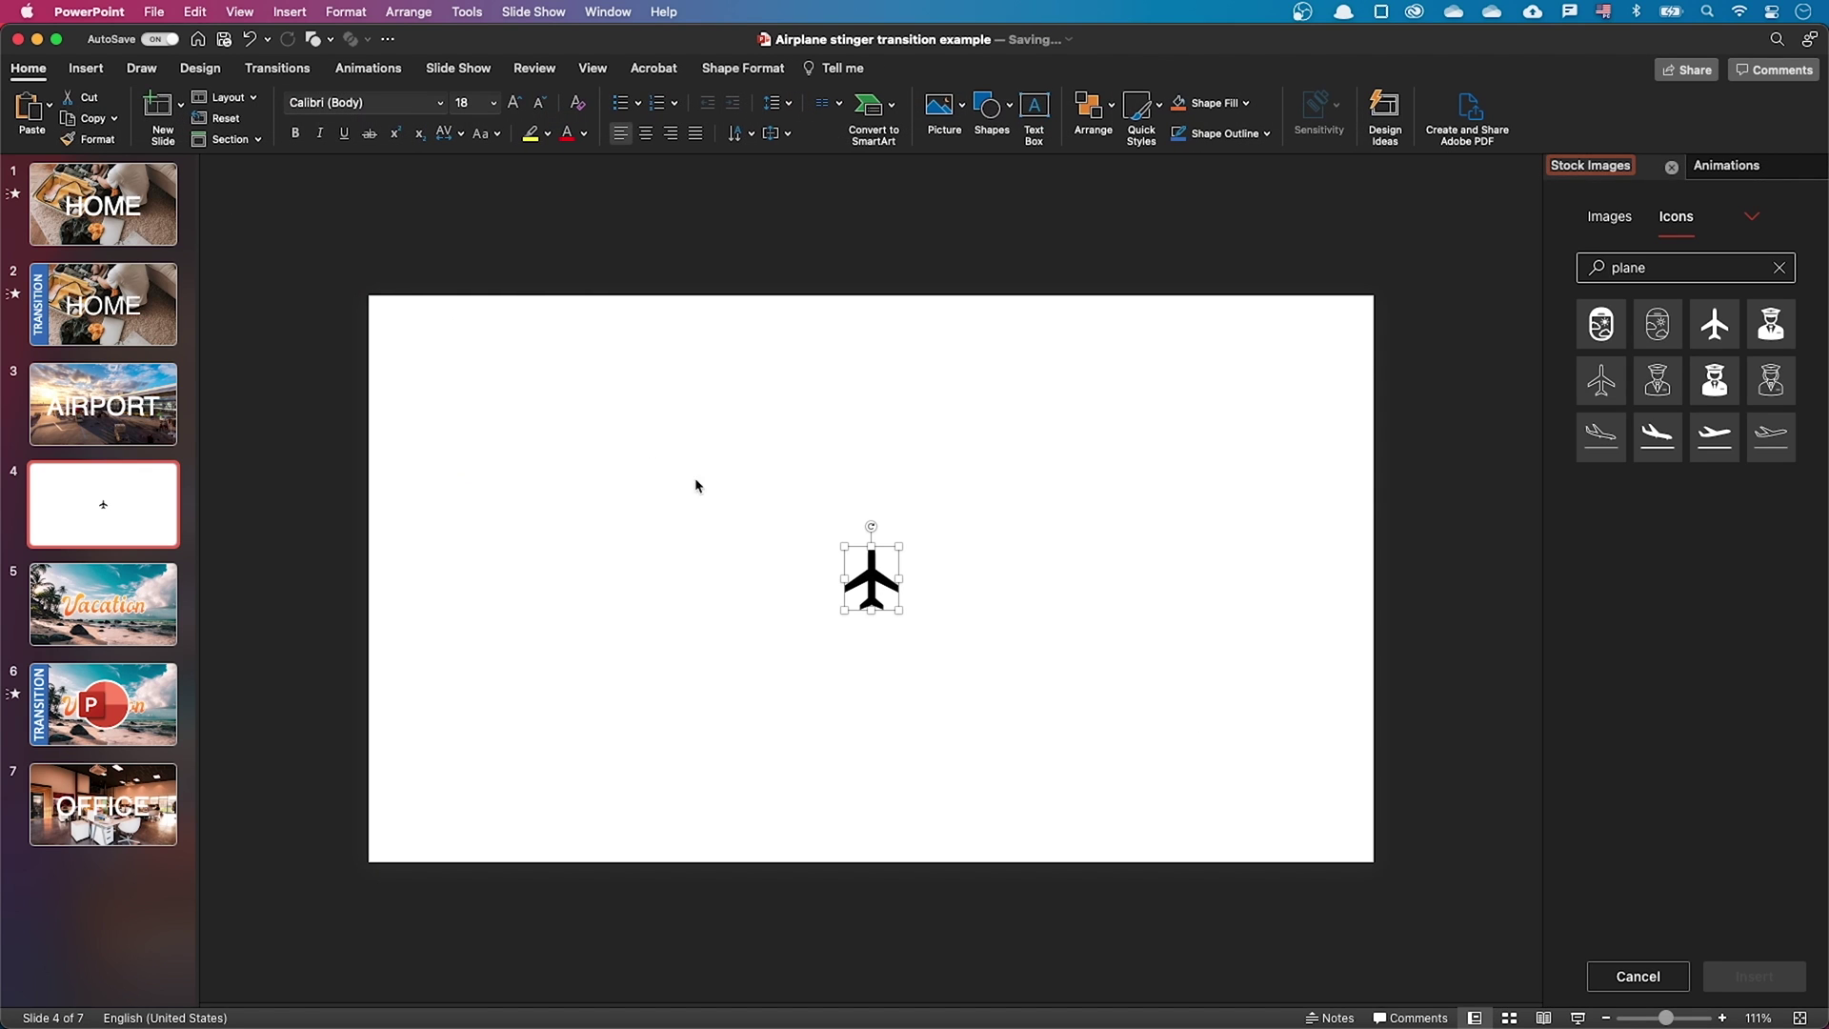
pyautogui.rightClick(873, 576)
pyautogui.click(990, 850)
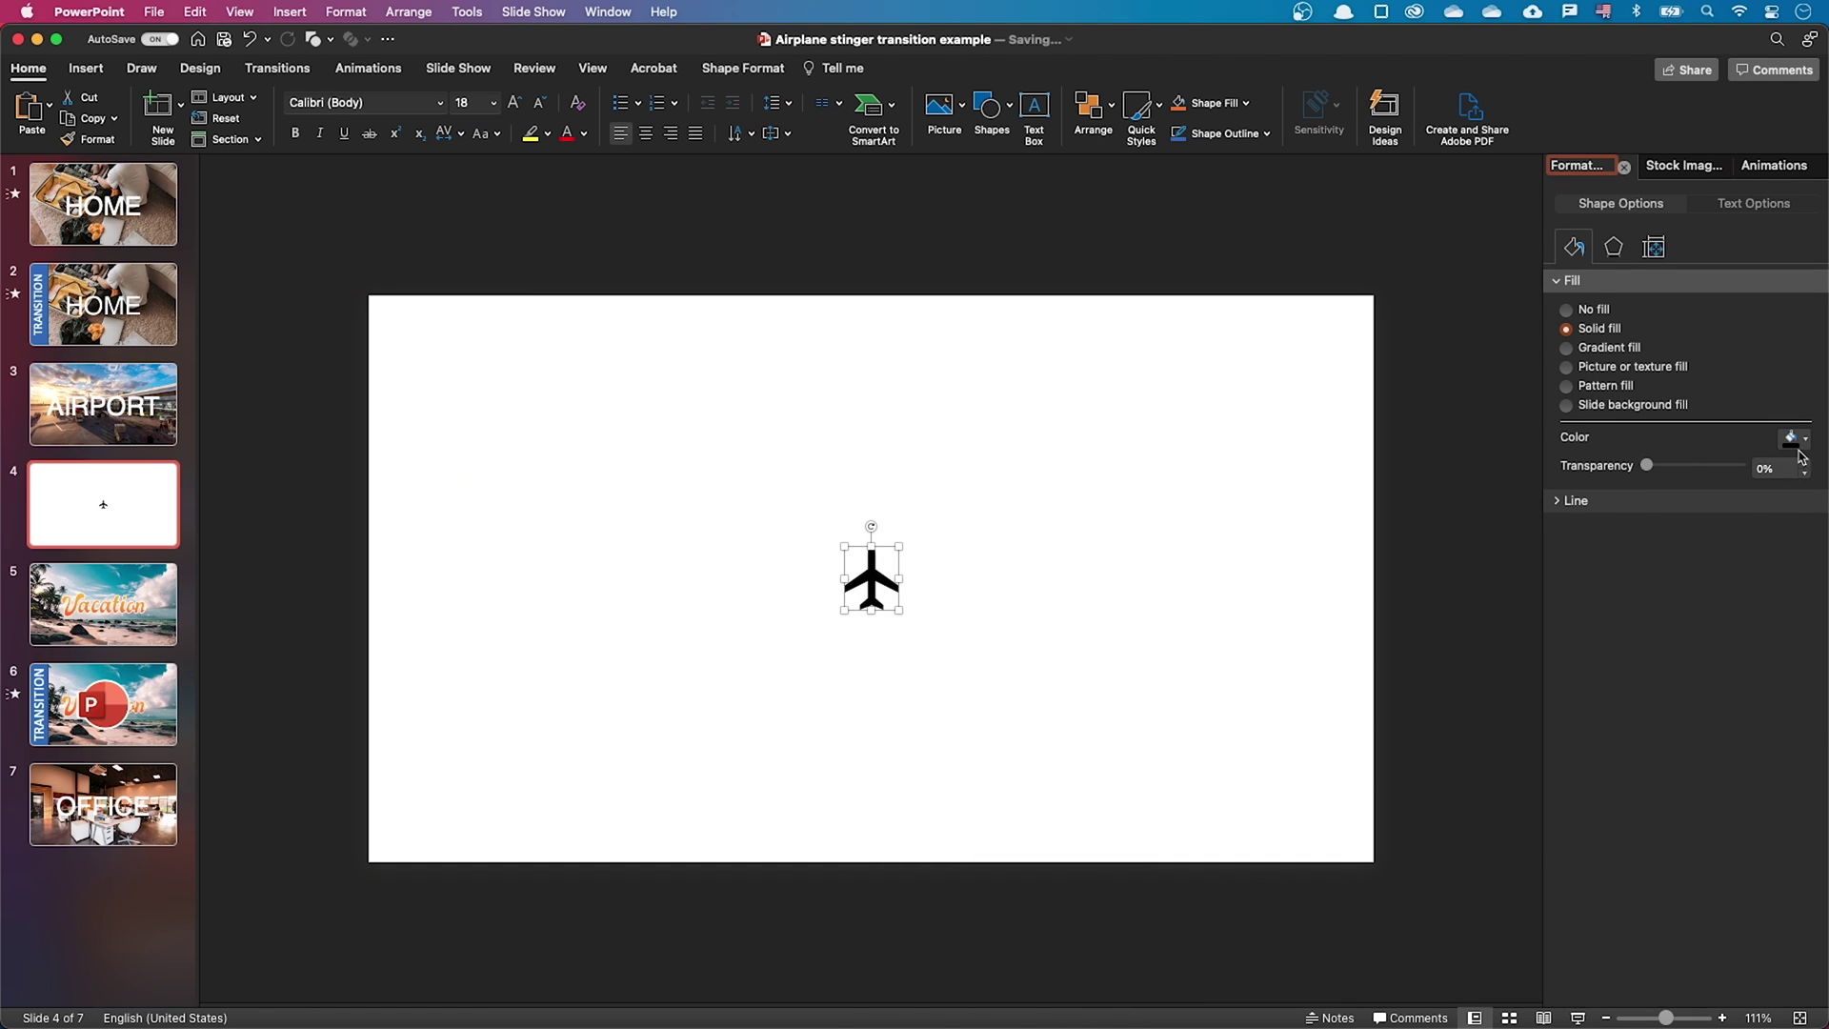
pyautogui.moveTo(843, 546)
pyautogui.mouseDown()
pyautogui.moveTo(779, 493)
pyautogui.moveTo(387, 315)
pyautogui.mouseUp()
pyautogui.moveTo(898, 901); pyautogui.dragTo(905, 233)
pyautogui.scroll(-5, 924, 530)
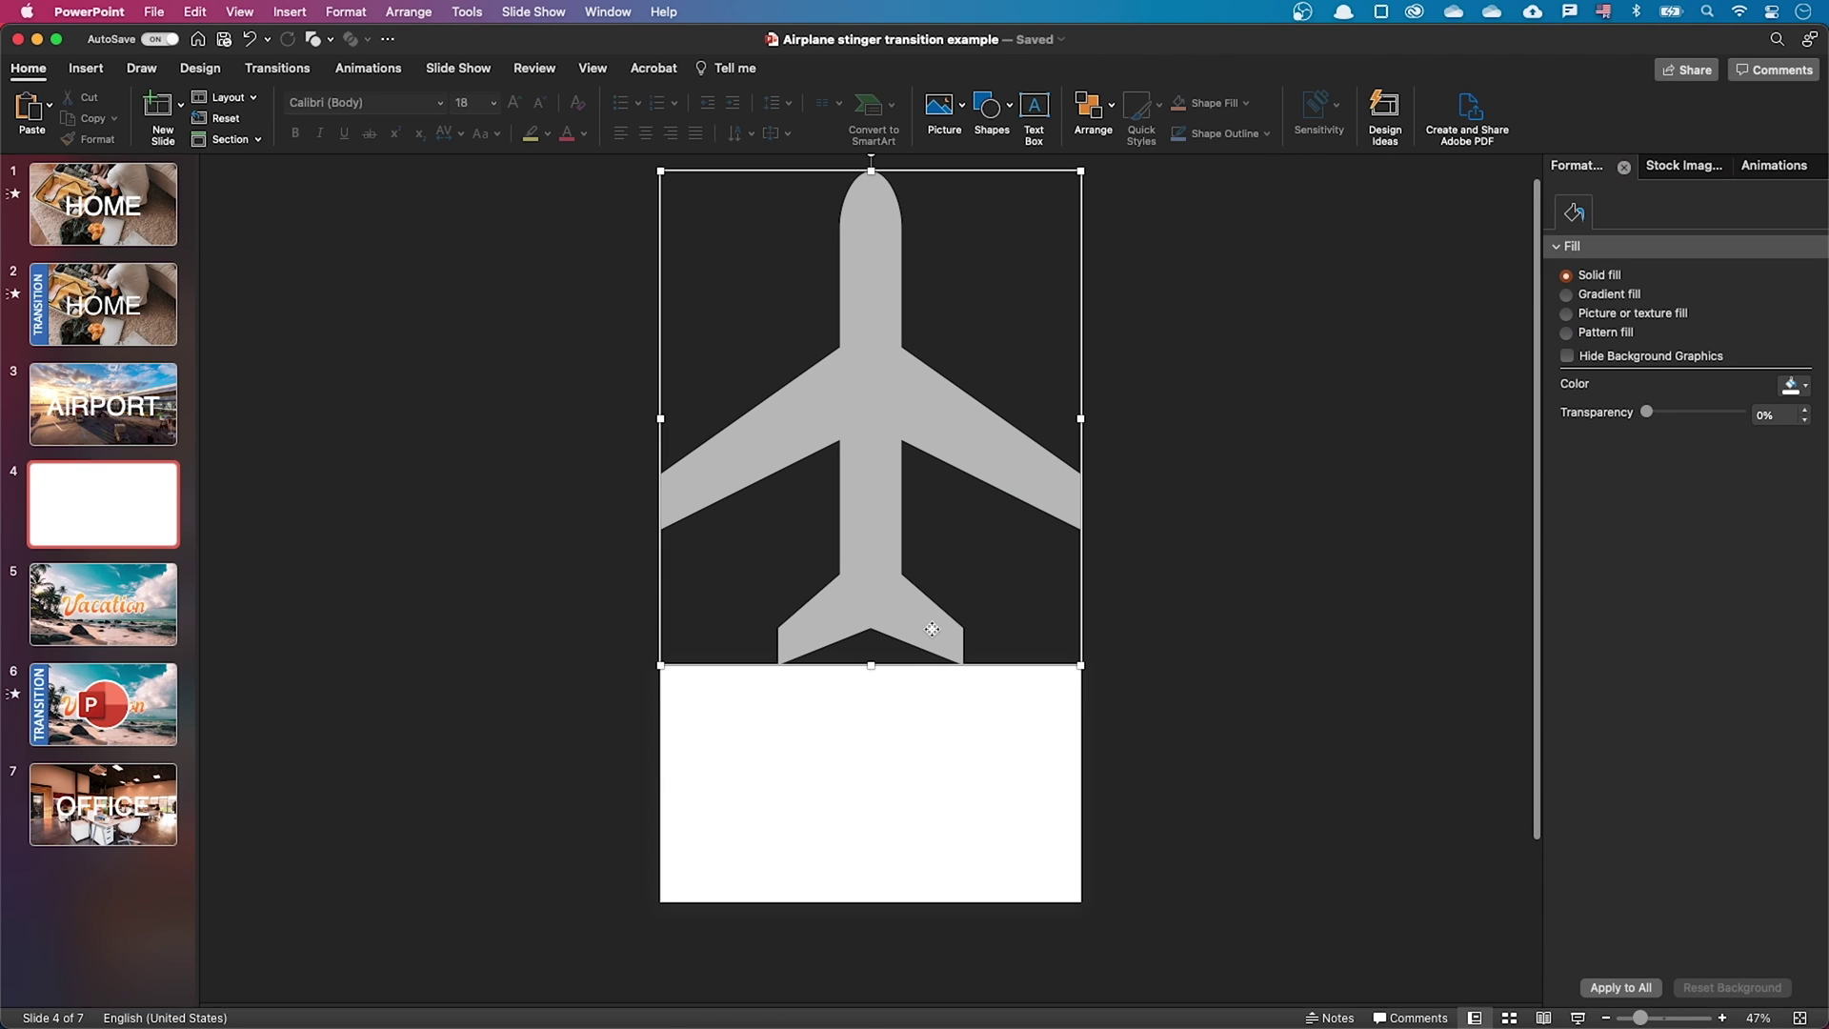
# Give the airplane a Fly In entrance animation
pyautogui.click(386, 76)
pyautogui.click(377, 112)
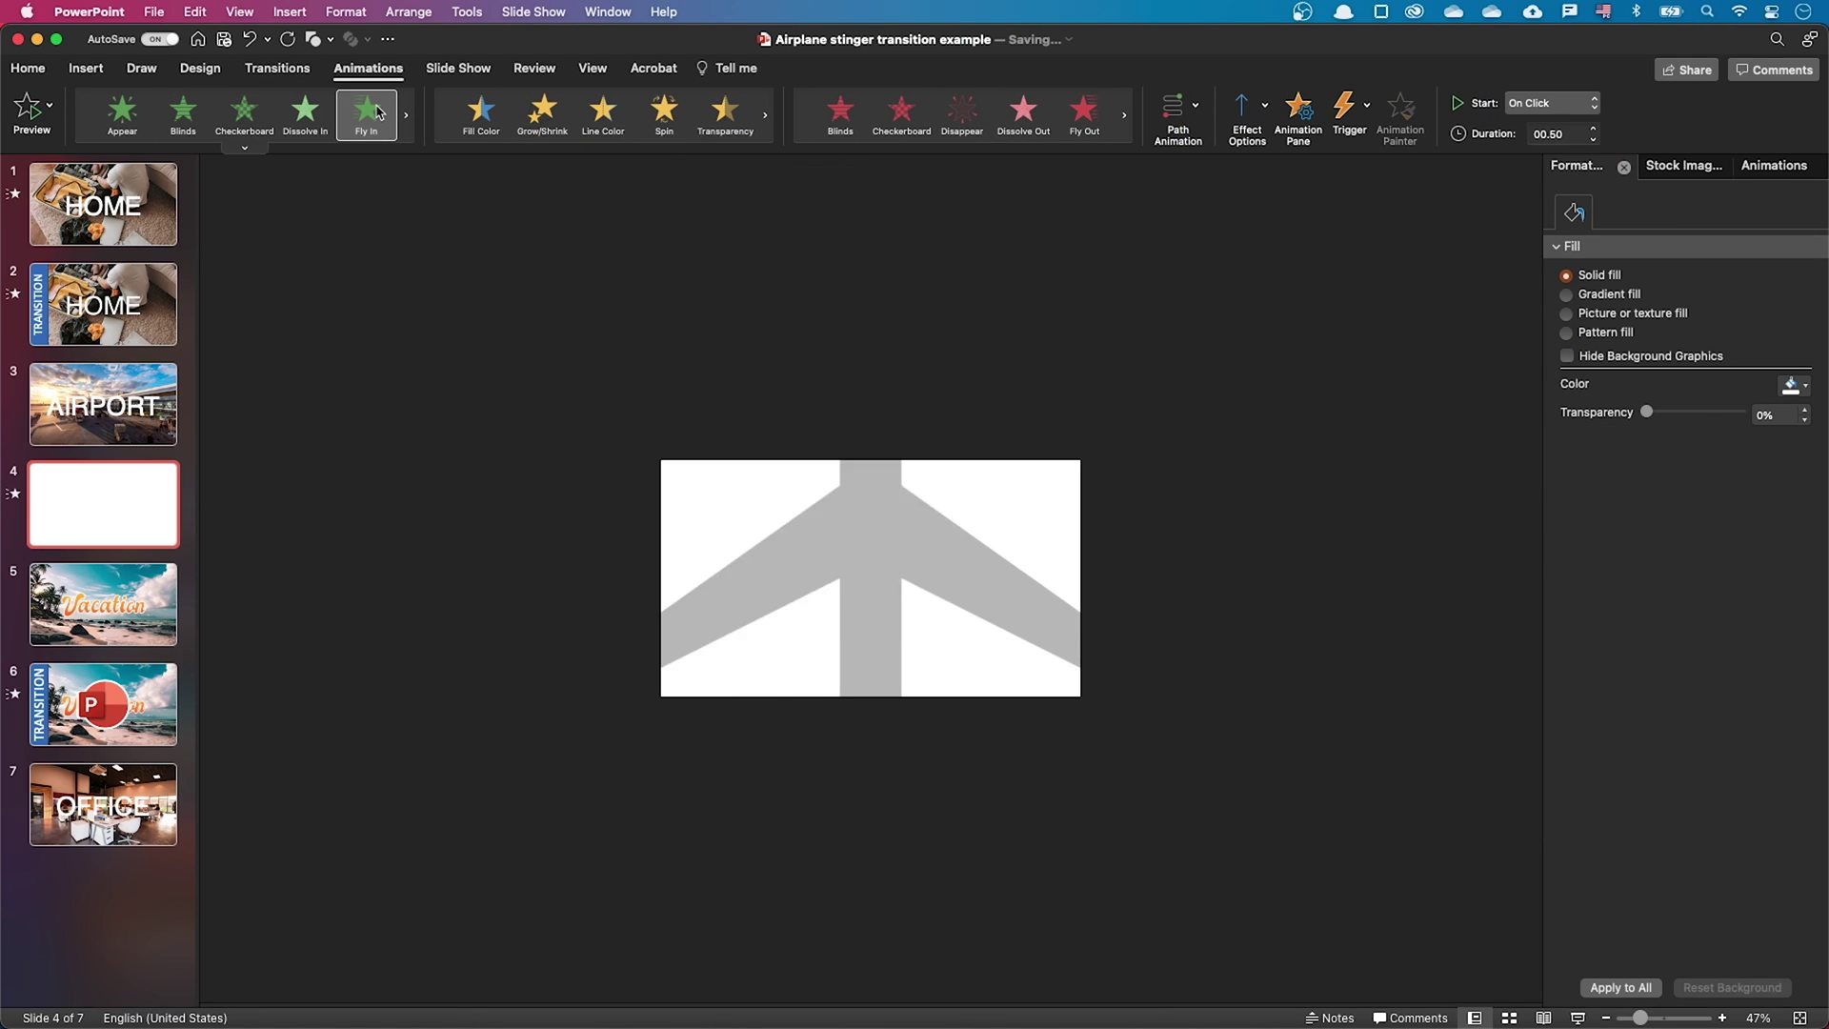
pyautogui.click(398, 443)
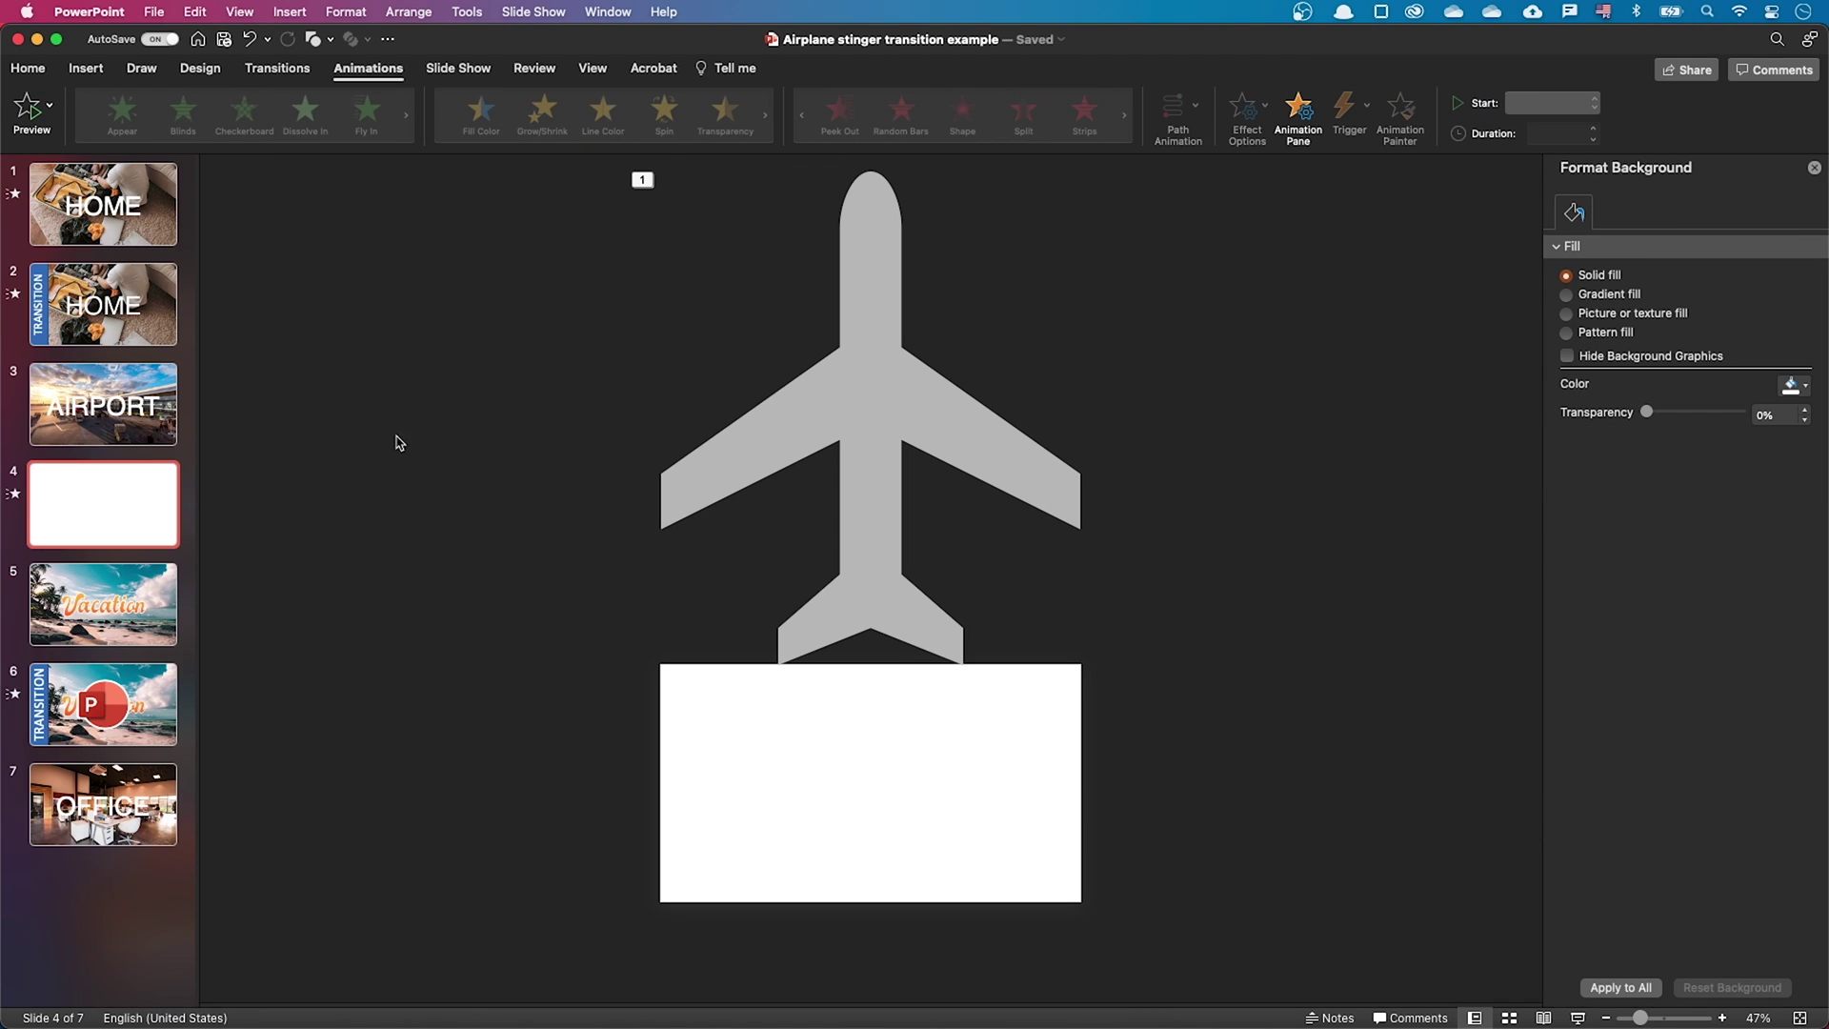
# Insert a slide zoom of slide 5 (Vacation) on slide 4 and enlarge it to fill the slide
pyautogui.click(77, 69)
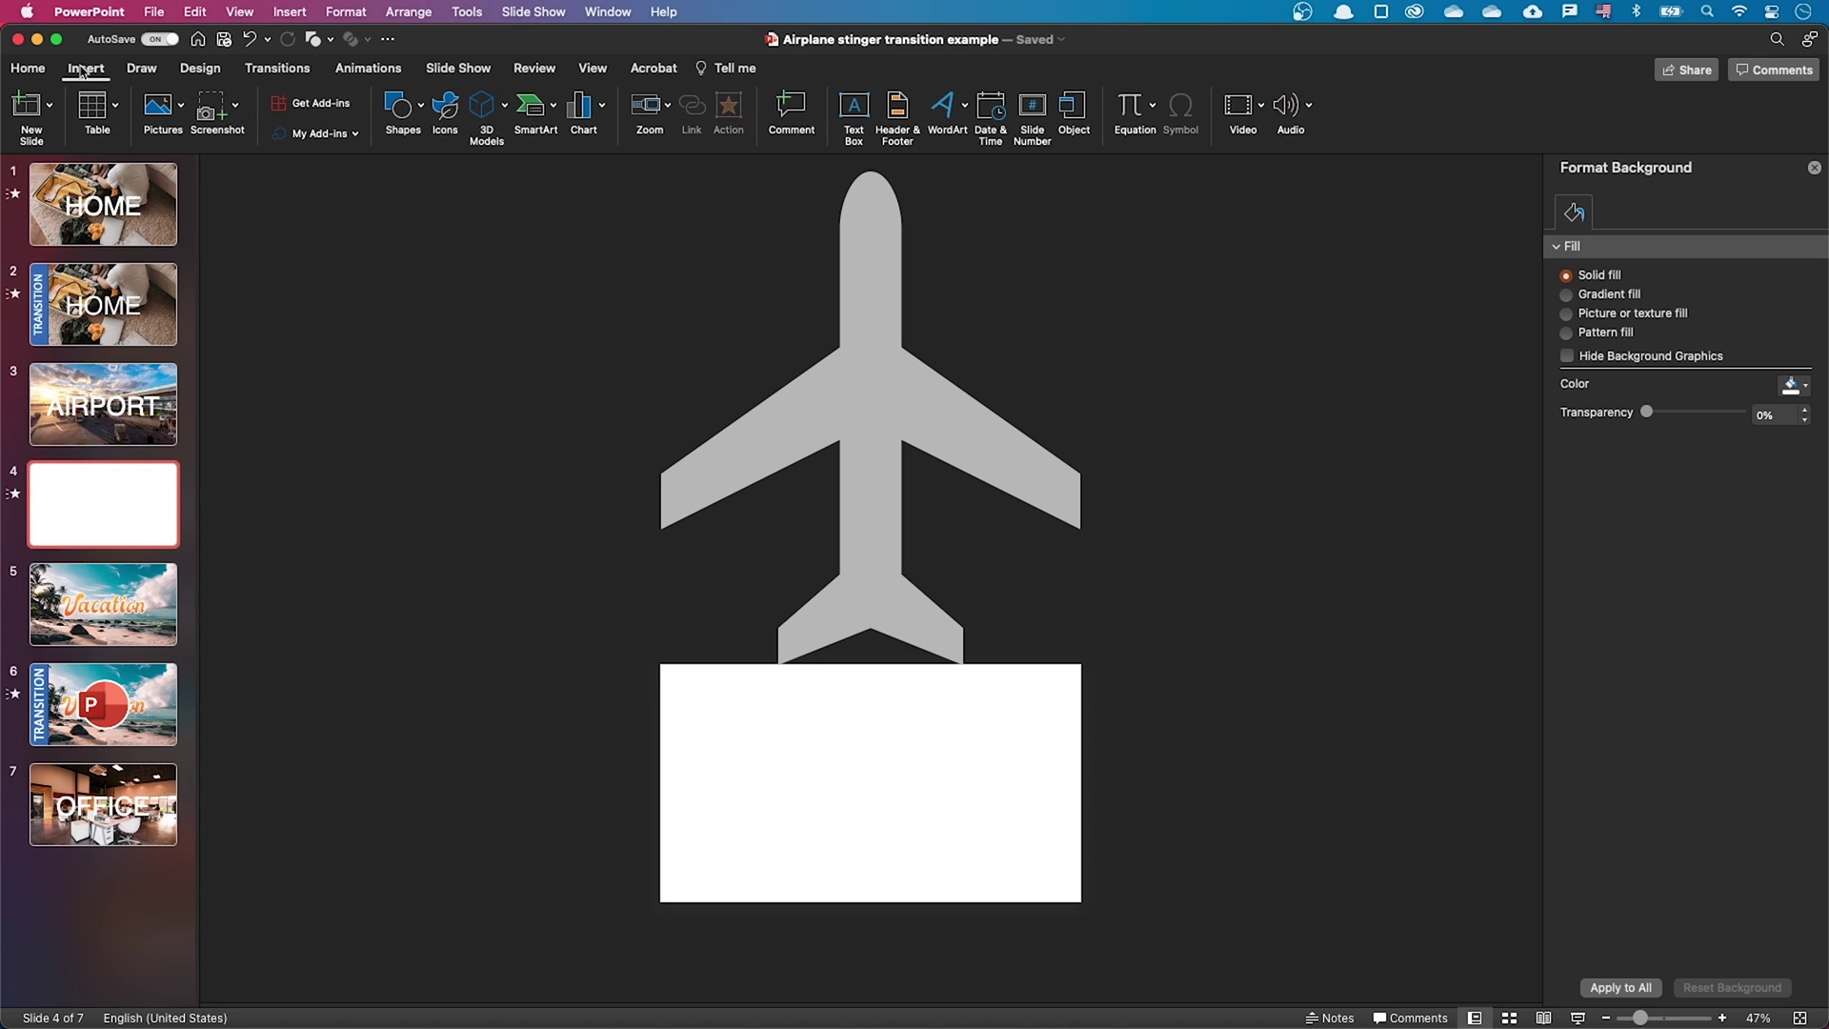
pyautogui.click(649, 104)
pyautogui.click(703, 182)
pyautogui.click(659, 531)
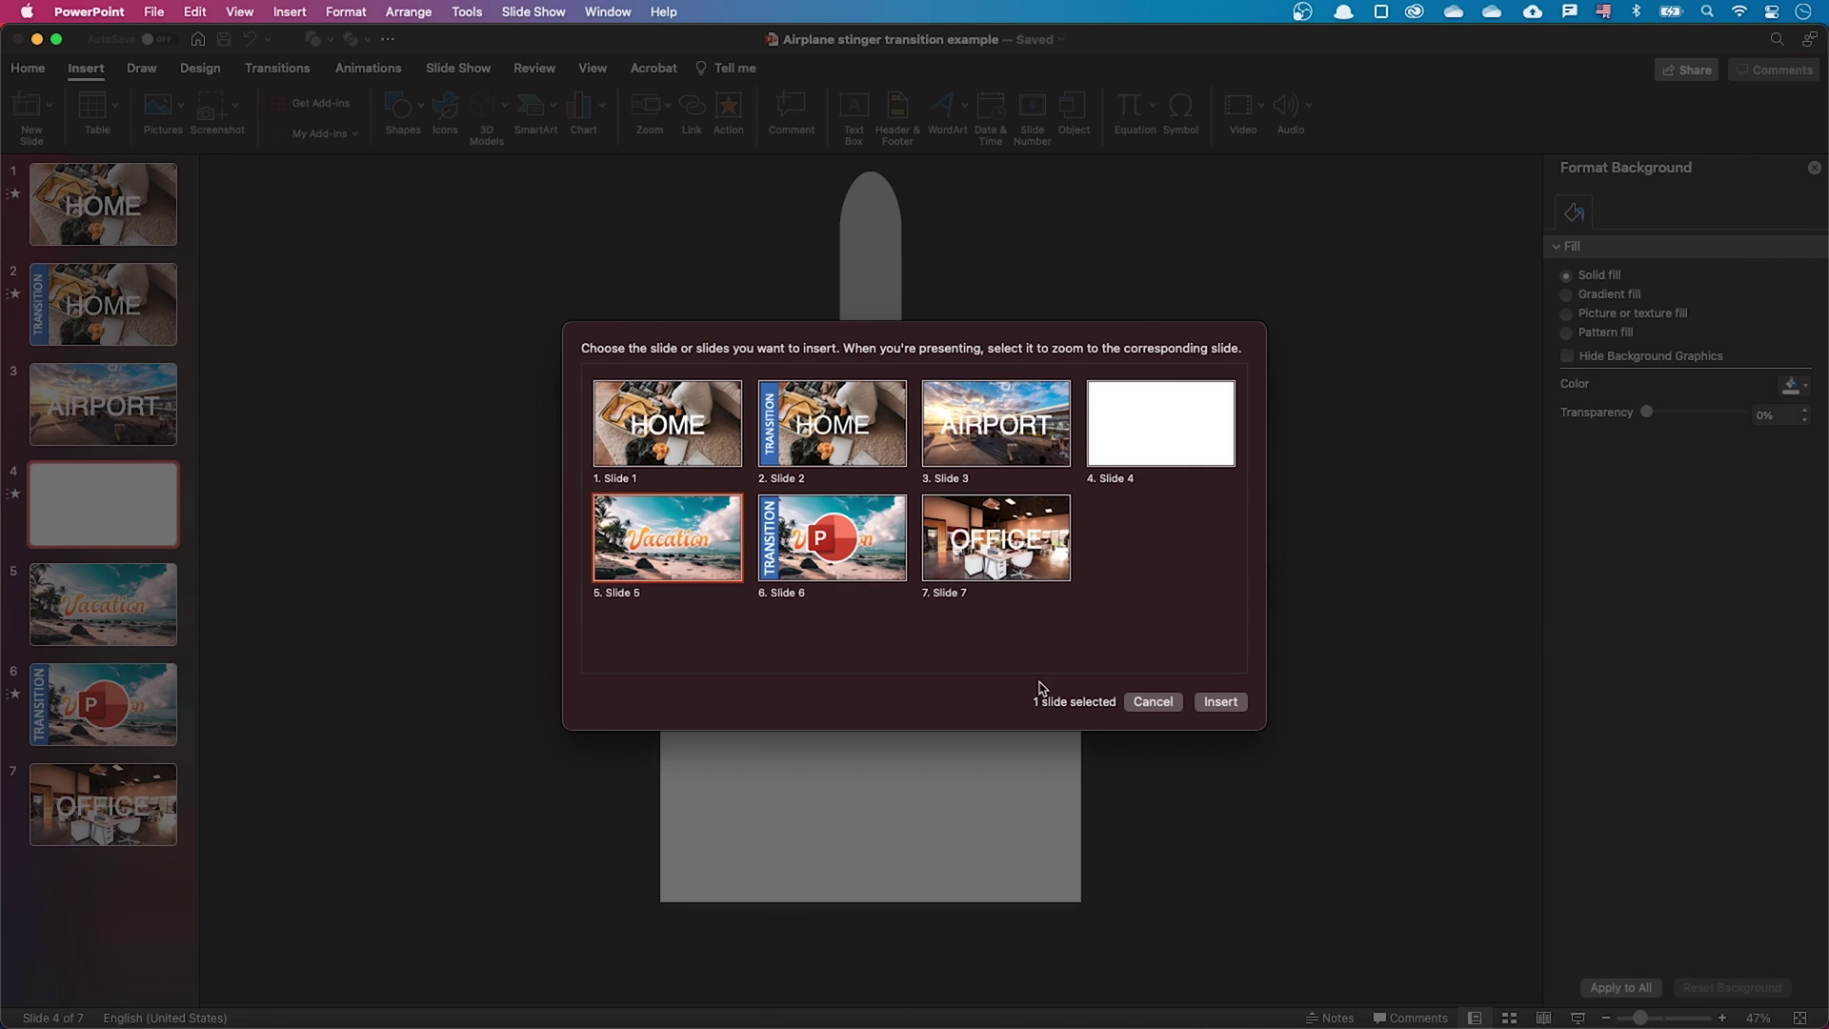
pyautogui.click(1220, 701)
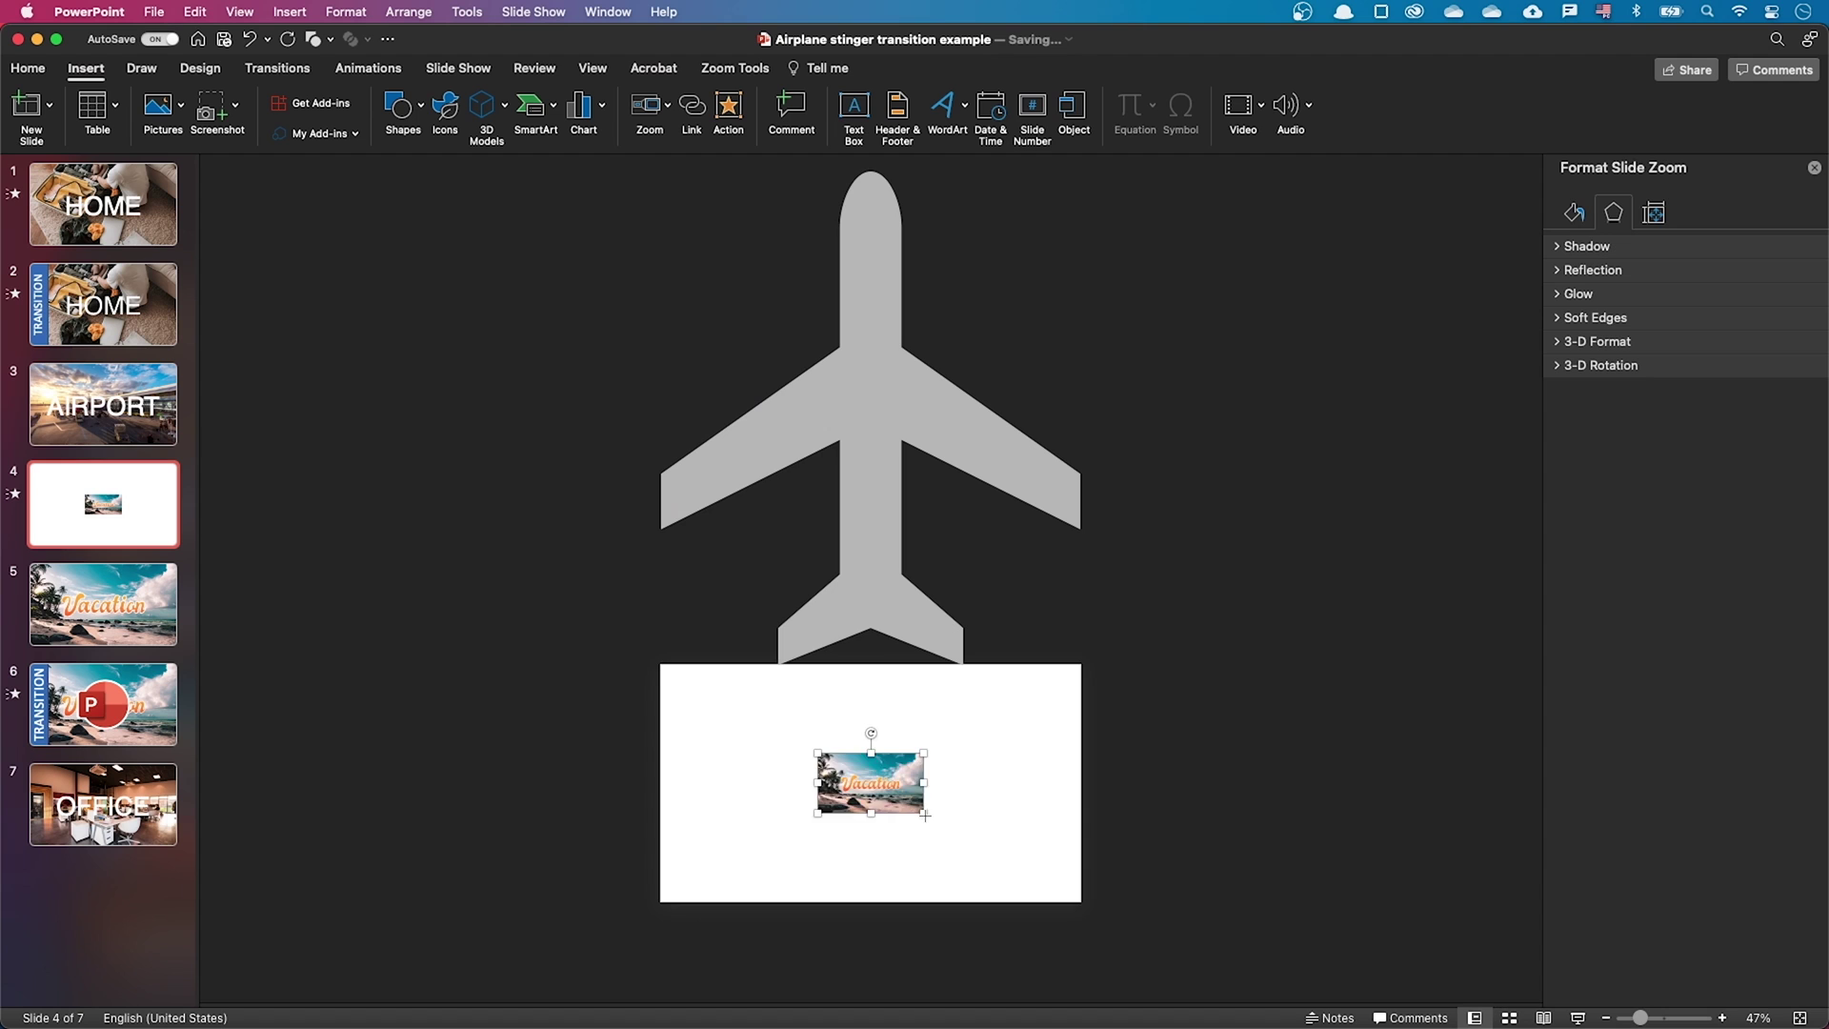
pyautogui.moveTo(925, 815); pyautogui.dragTo(1080, 900)
# Add two stacked slide zooms of slide 3 (AIRPORT), each enlarged to fill the slide
pyautogui.click(649, 104)
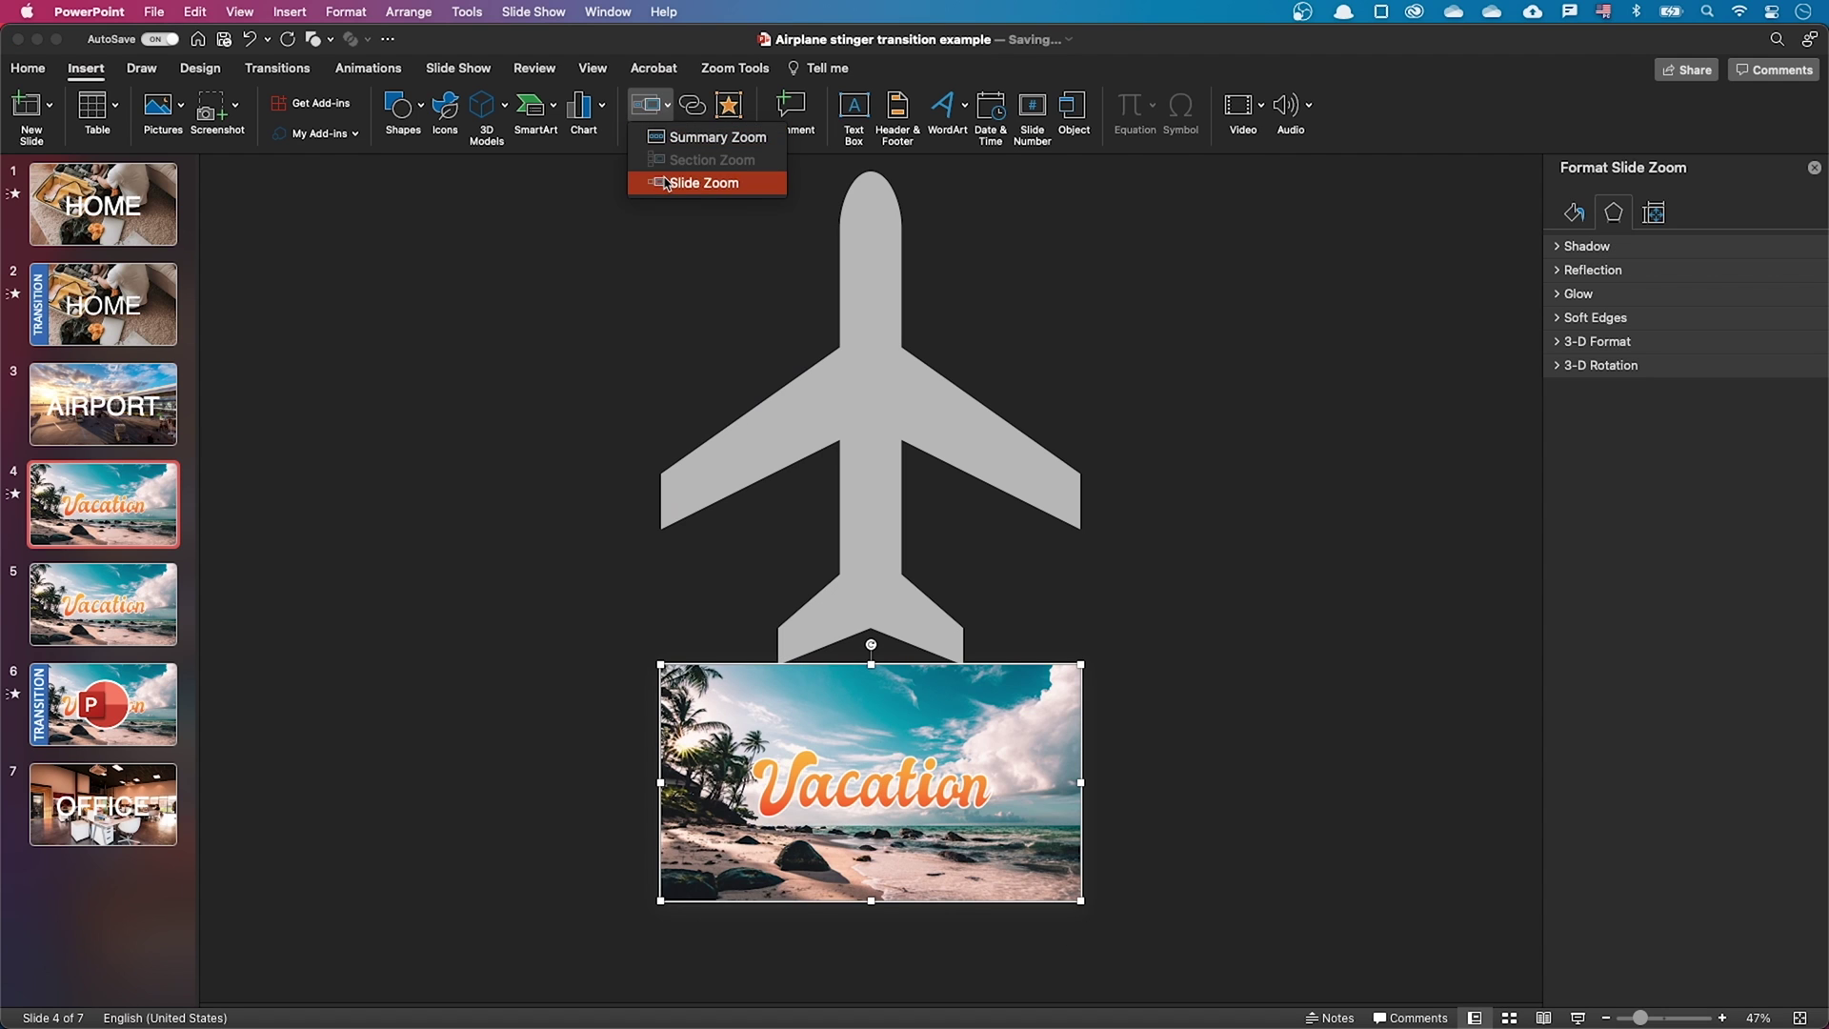
pyautogui.click(665, 183)
pyautogui.click(1002, 416)
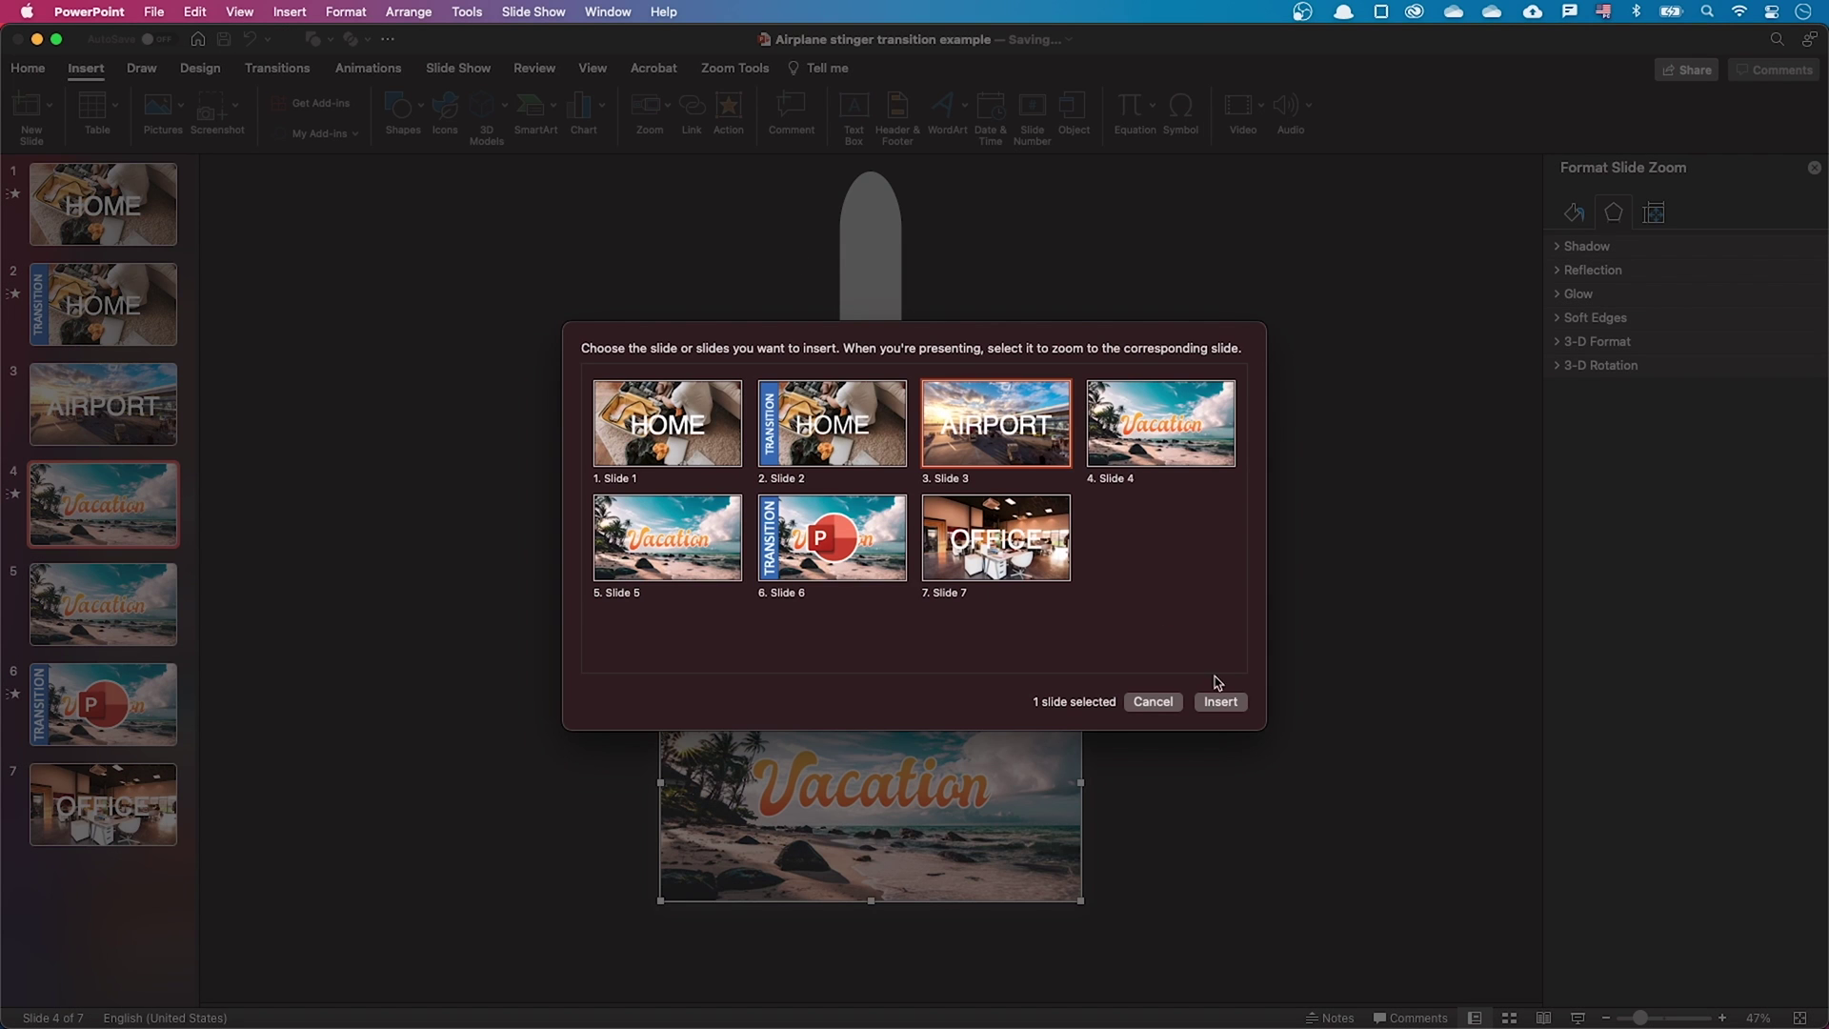
pyautogui.click(1229, 702)
pyautogui.moveTo(925, 811); pyautogui.dragTo(1080, 900)
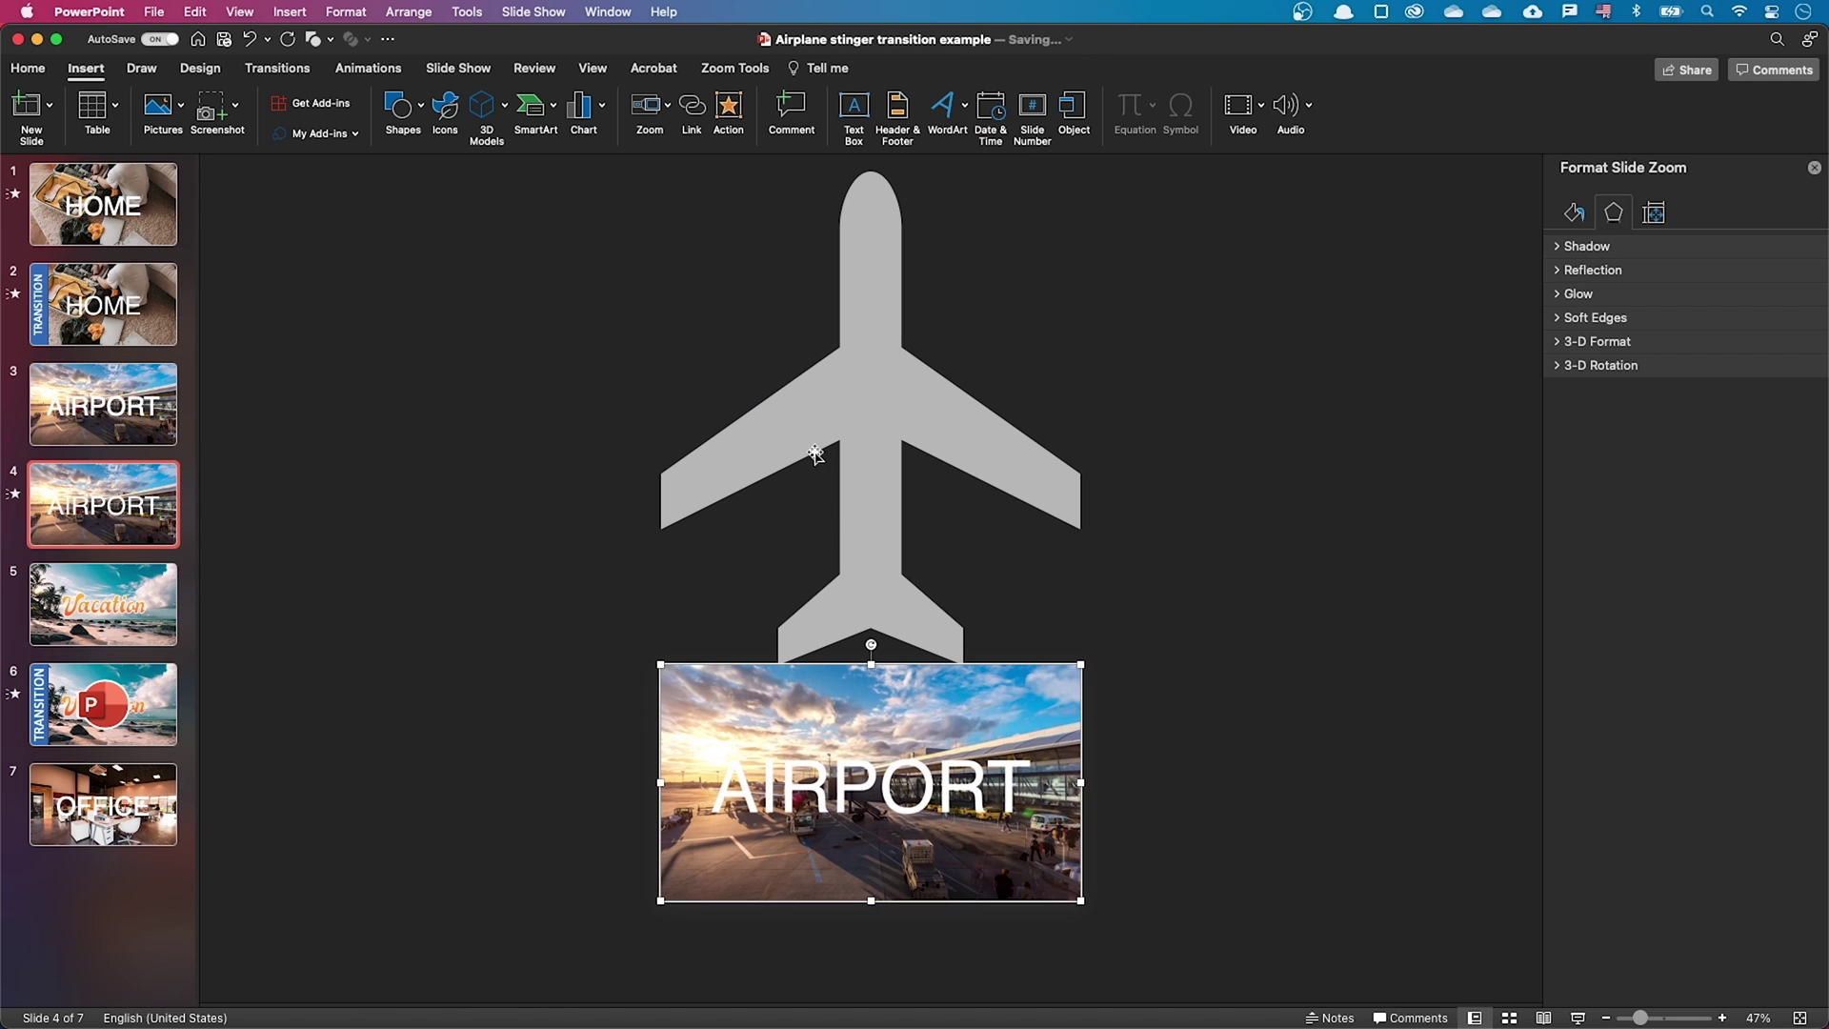
pyautogui.click(648, 105)
pyautogui.click(659, 183)
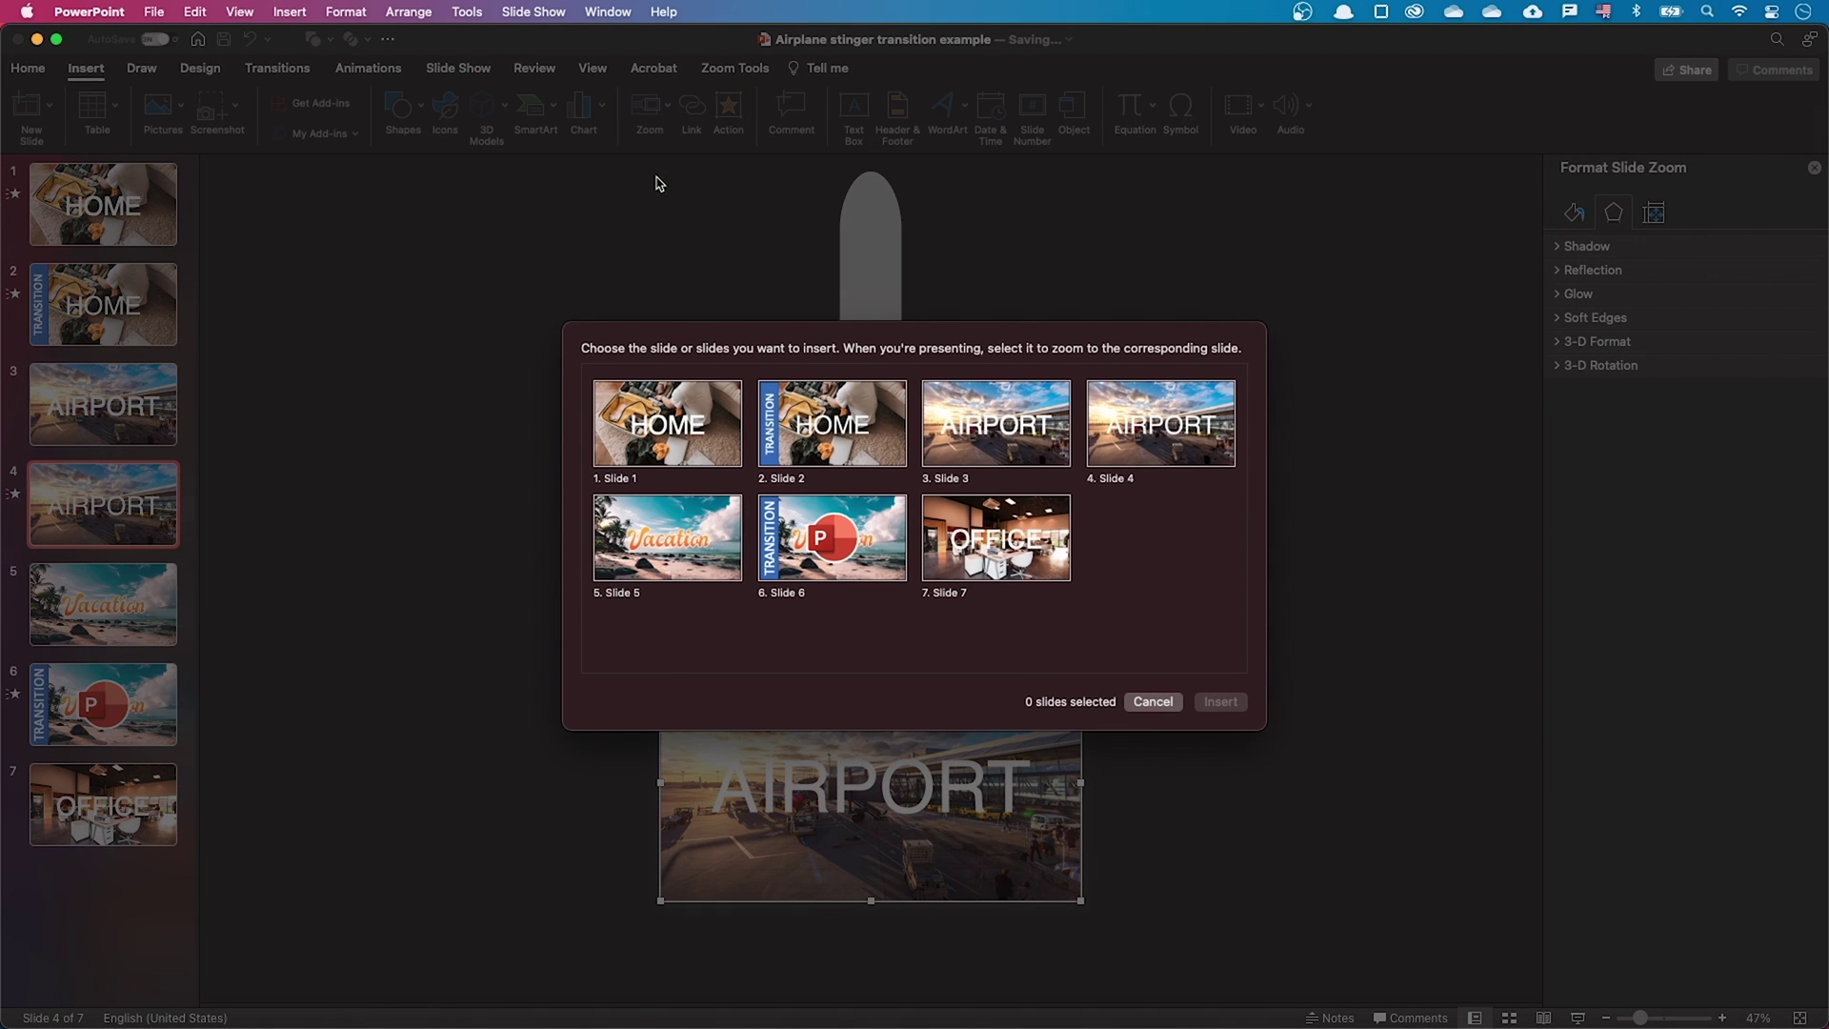
pyautogui.click(991, 430)
pyautogui.click(1218, 702)
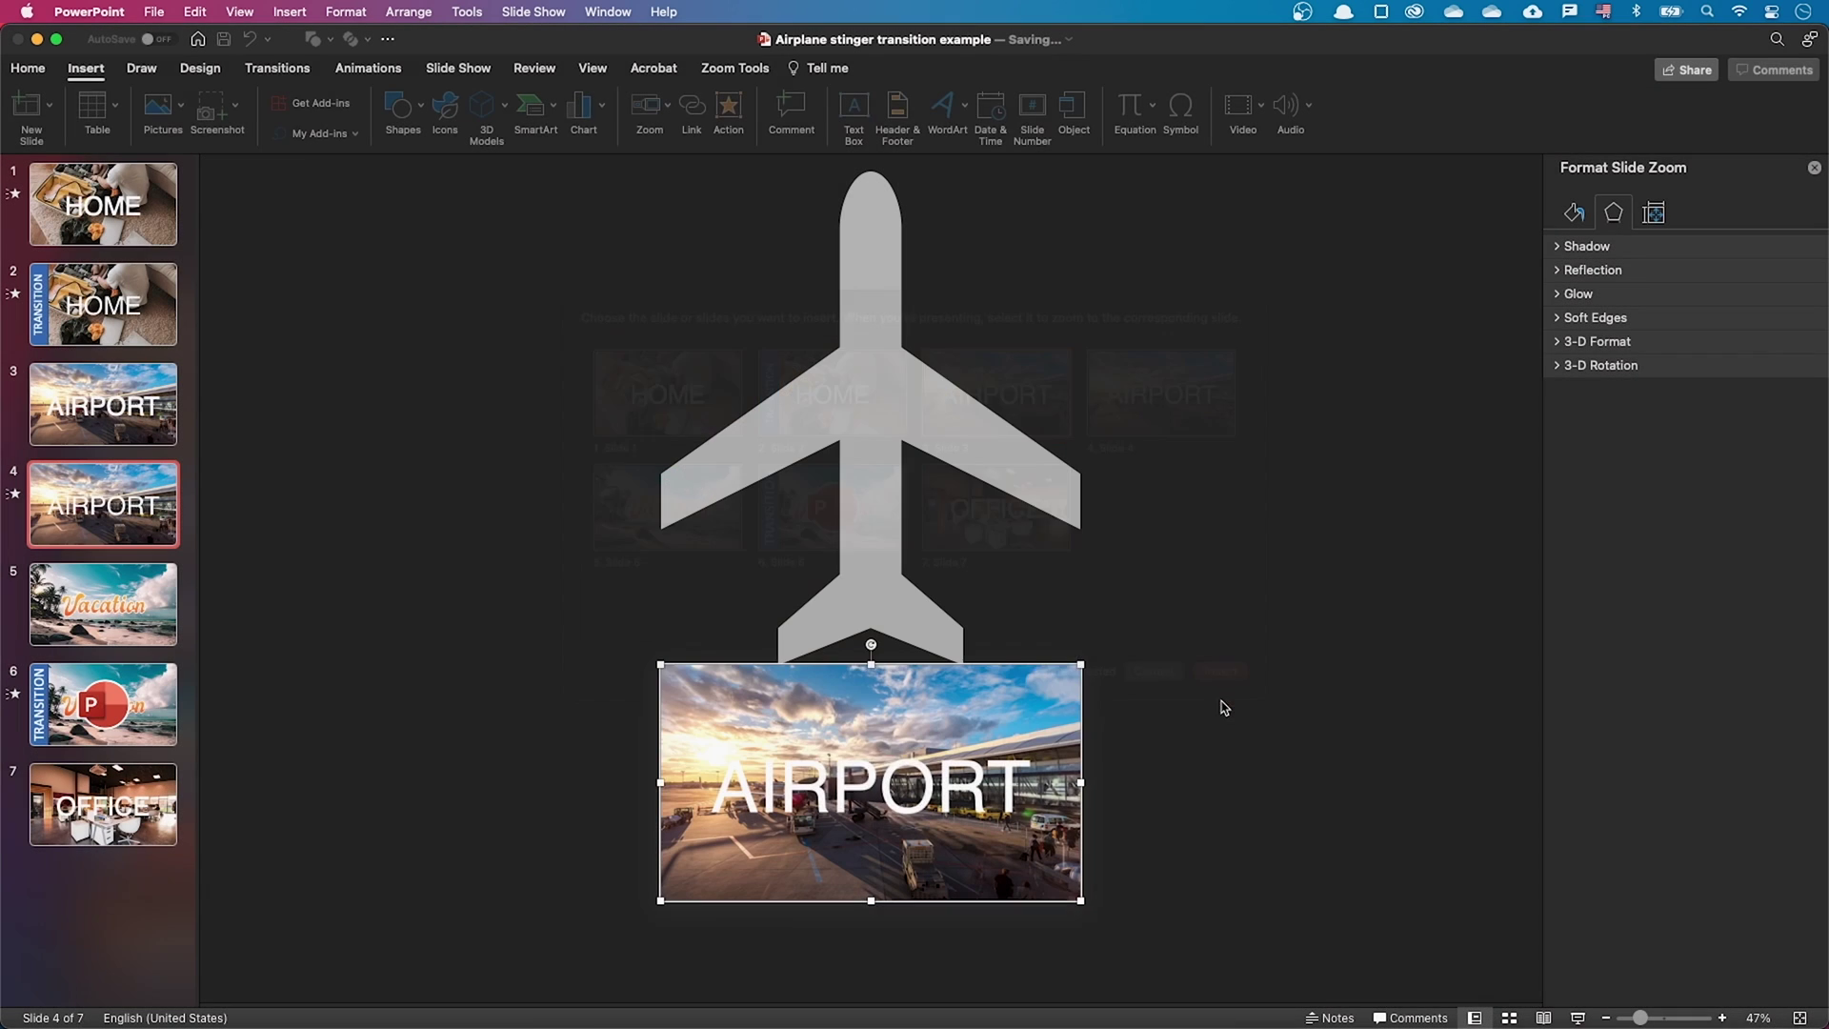
pyautogui.moveTo(925, 812); pyautogui.dragTo(819, 819)
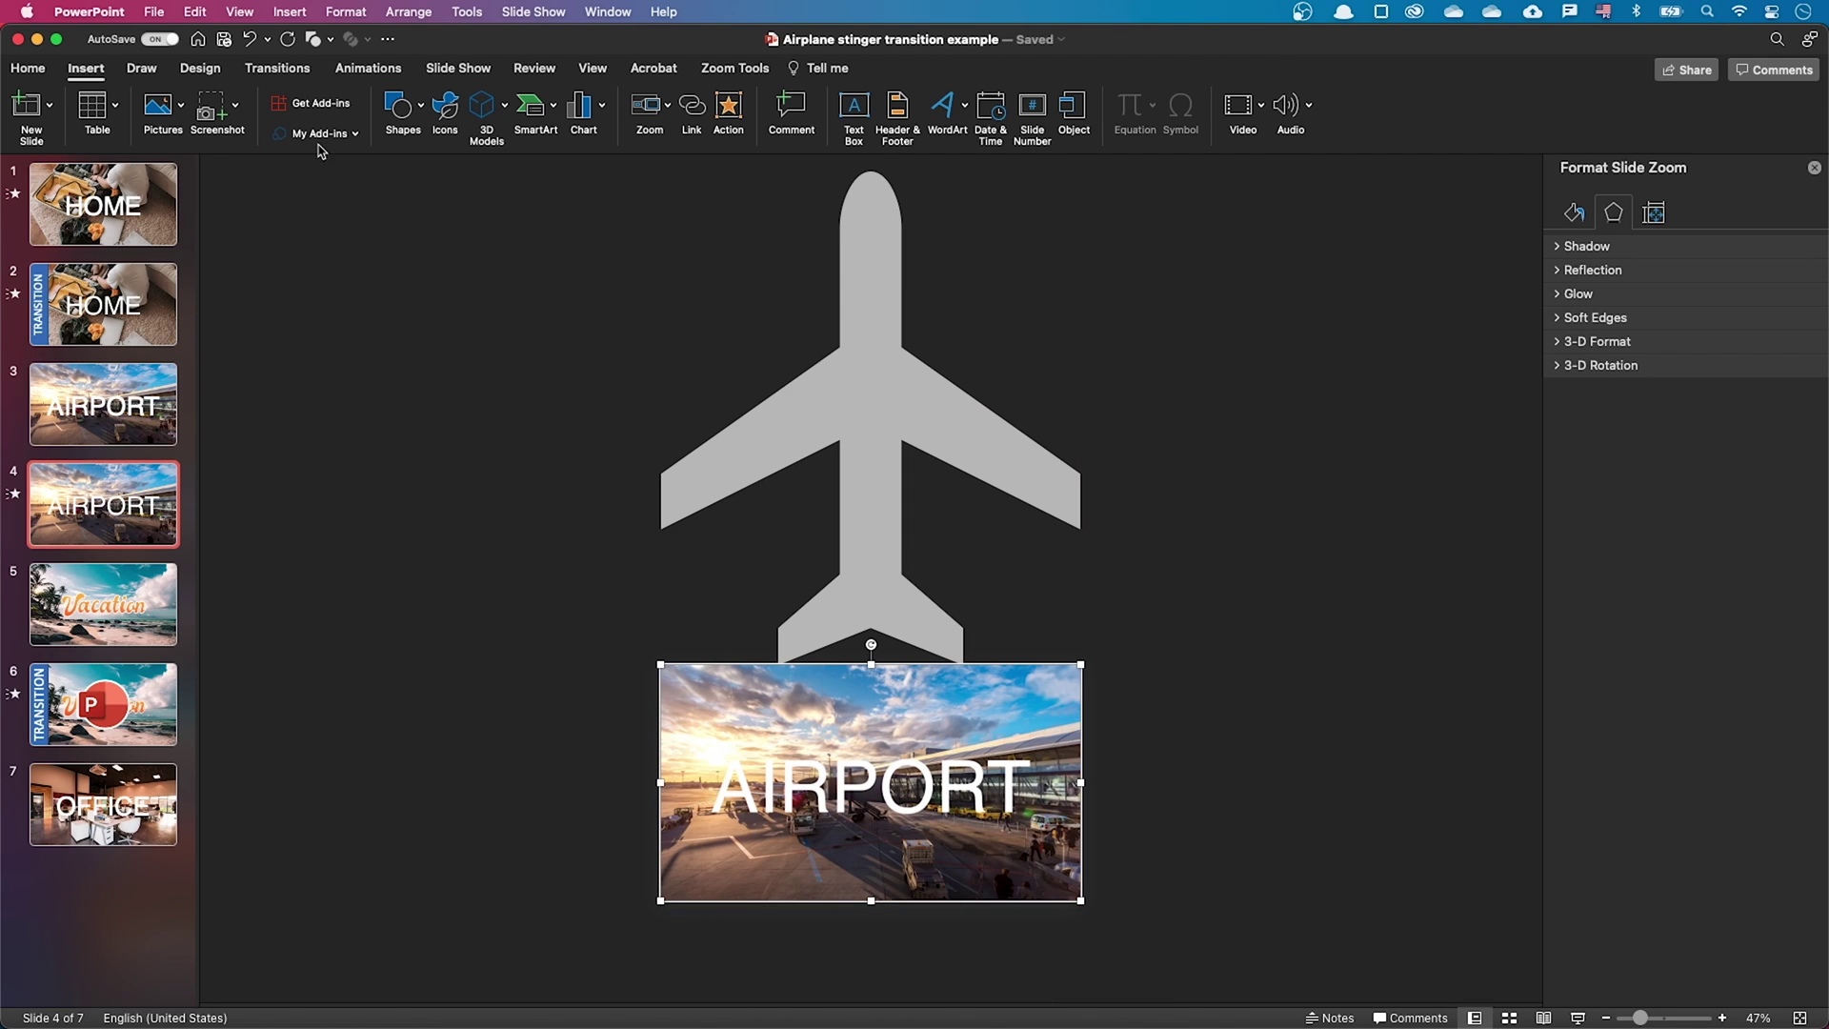
# Move the airplane graphic to the top of the Selection Pane so it sits in front of the zooms
pyautogui.click(21, 71)
pyautogui.click(1093, 114)
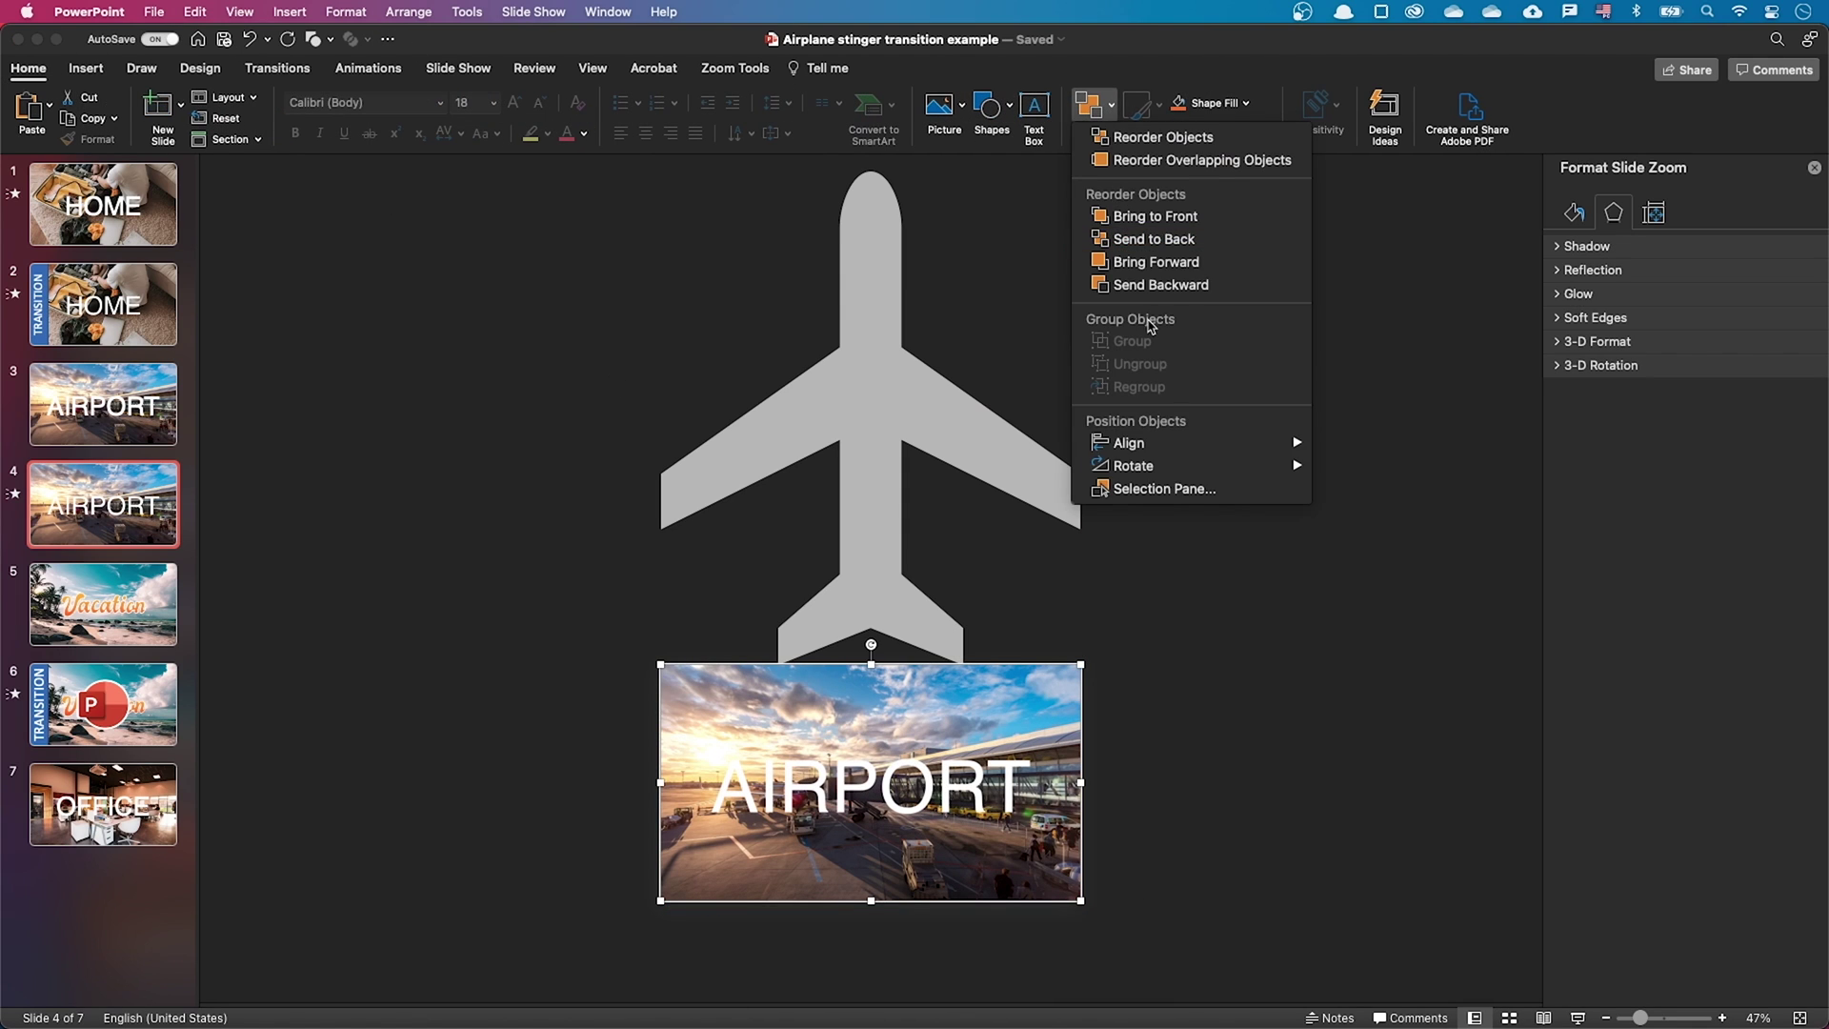
pyautogui.click(1184, 487)
pyautogui.moveTo(1620, 298); pyautogui.dragTo(1633, 229)
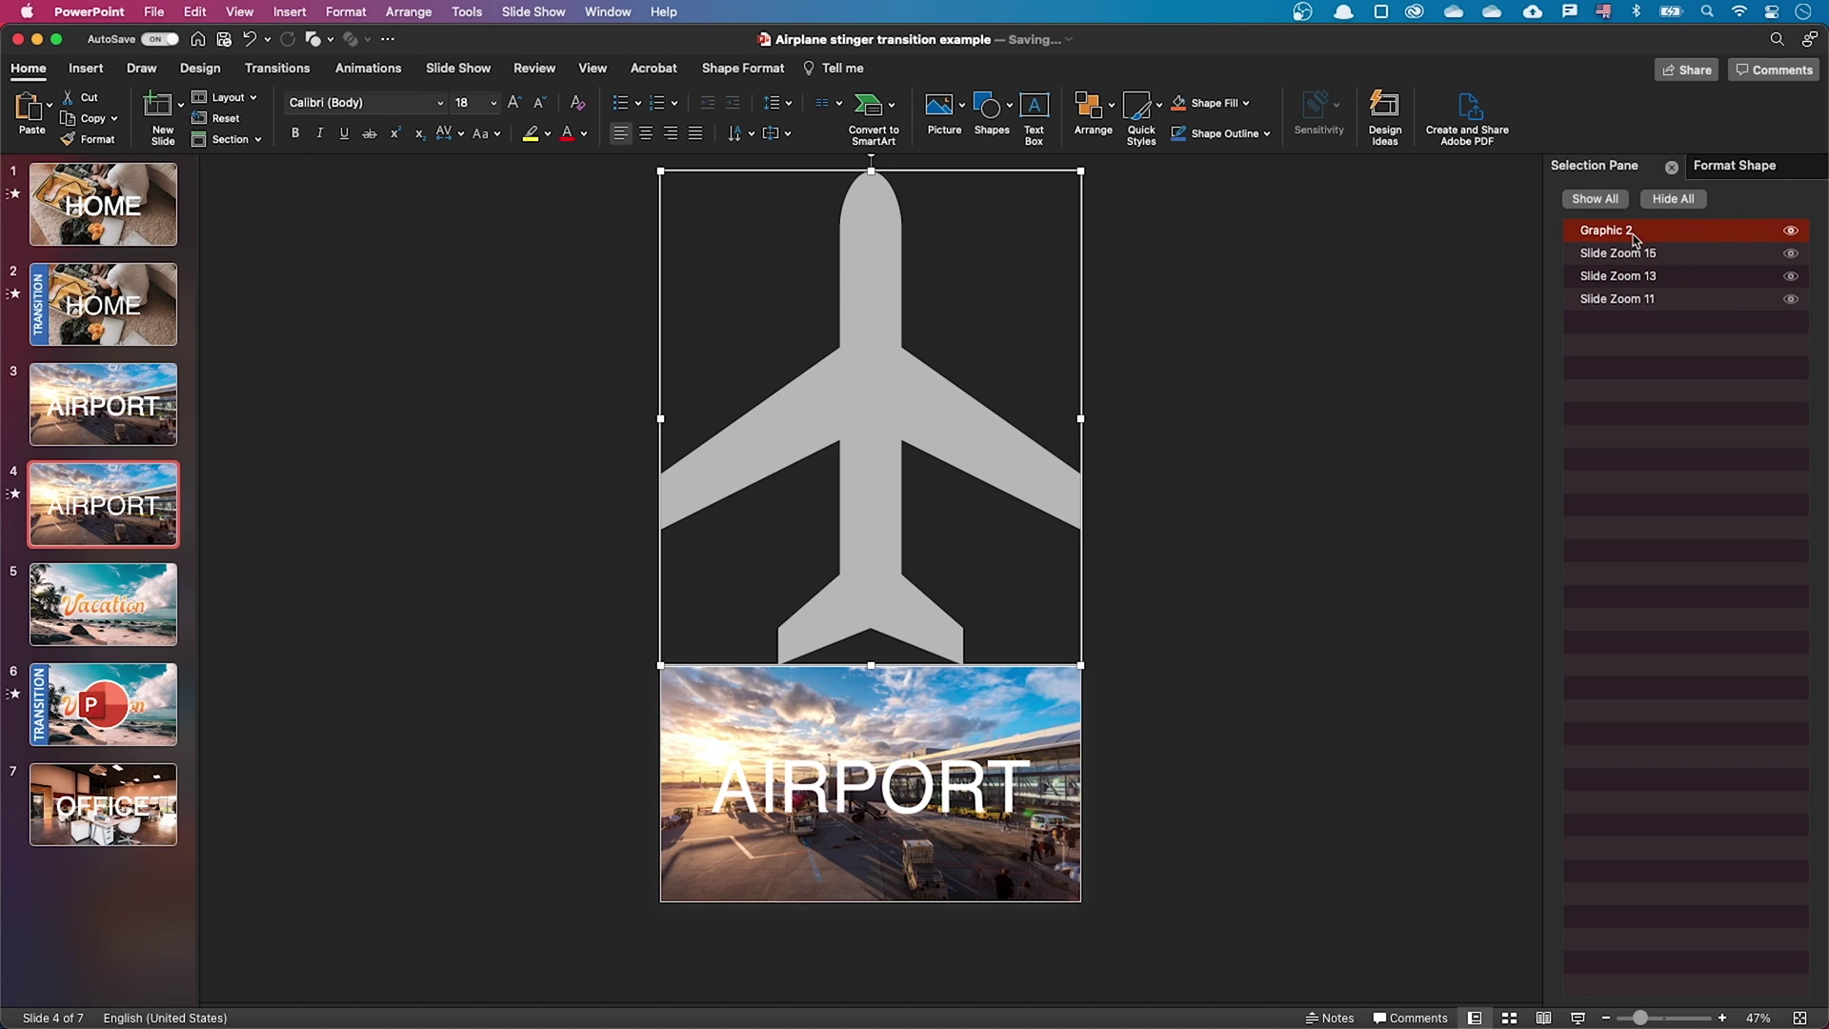
# Give Slide Zoom 15 and Slide Zoom 13 Strips exit animations, setting Slide Zoom 13 to Right Down
pyautogui.click(1636, 253)
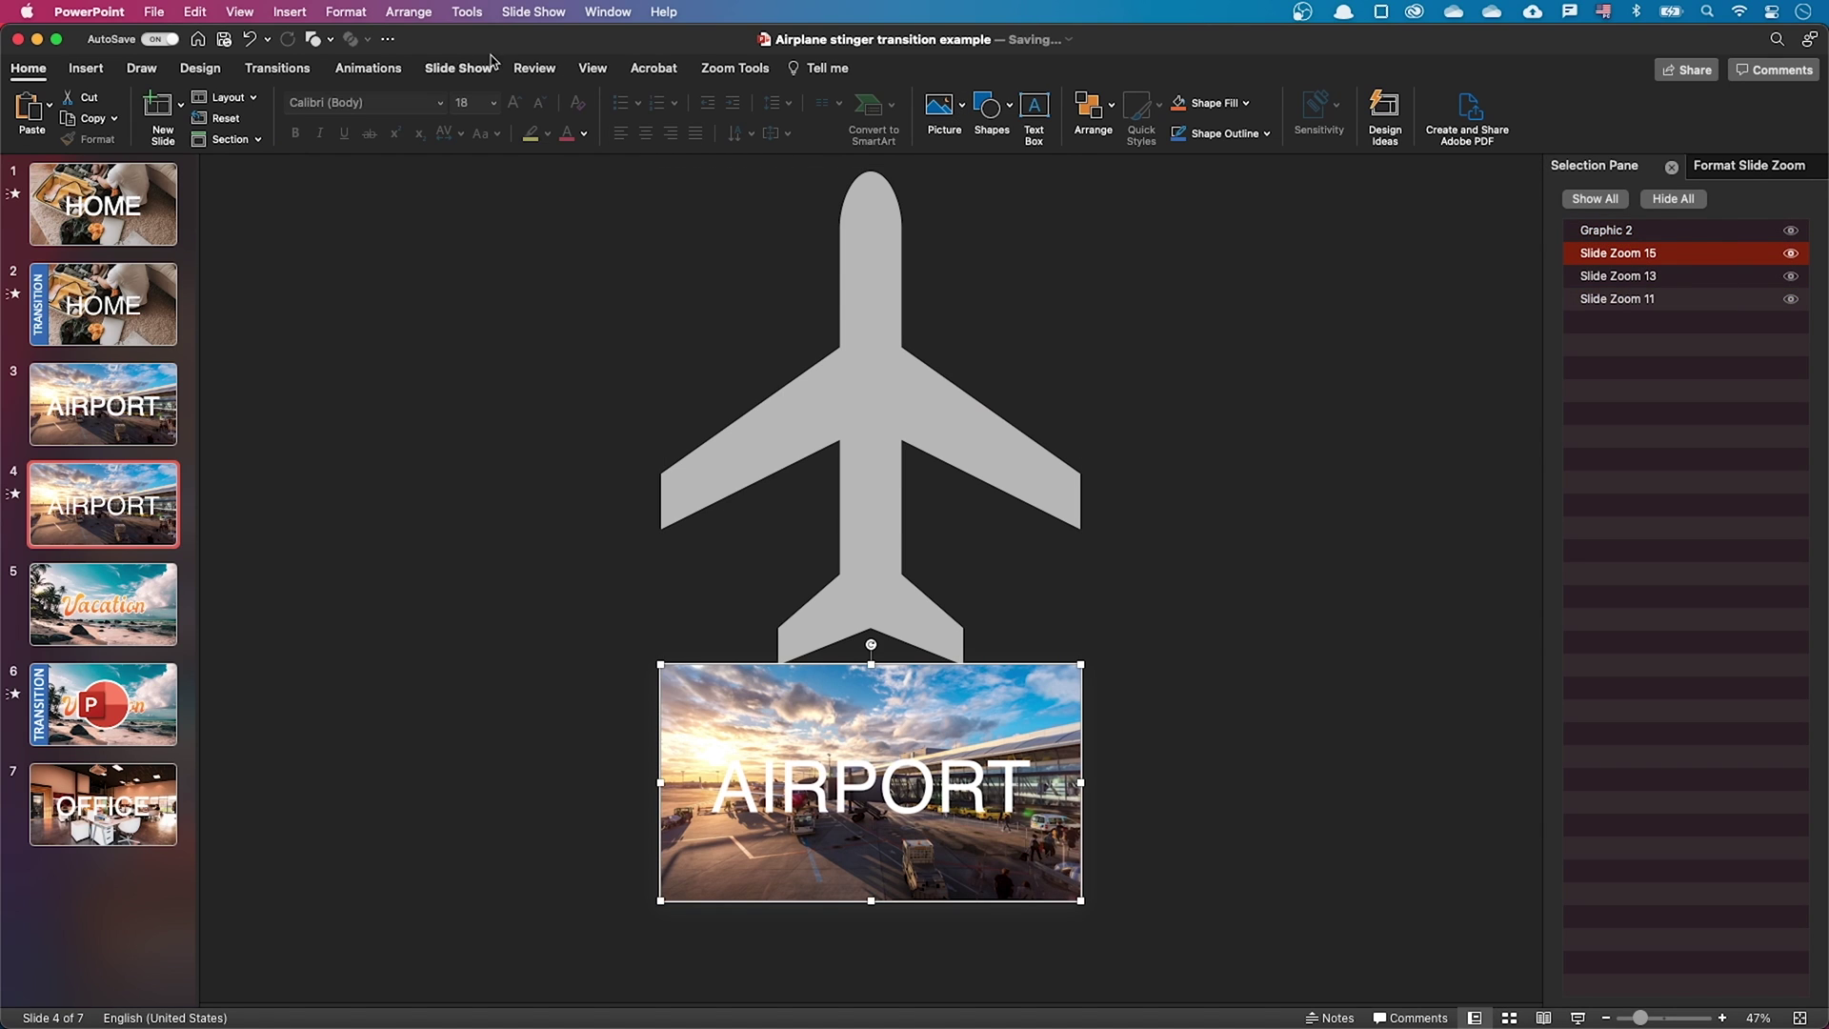
pyautogui.click(368, 68)
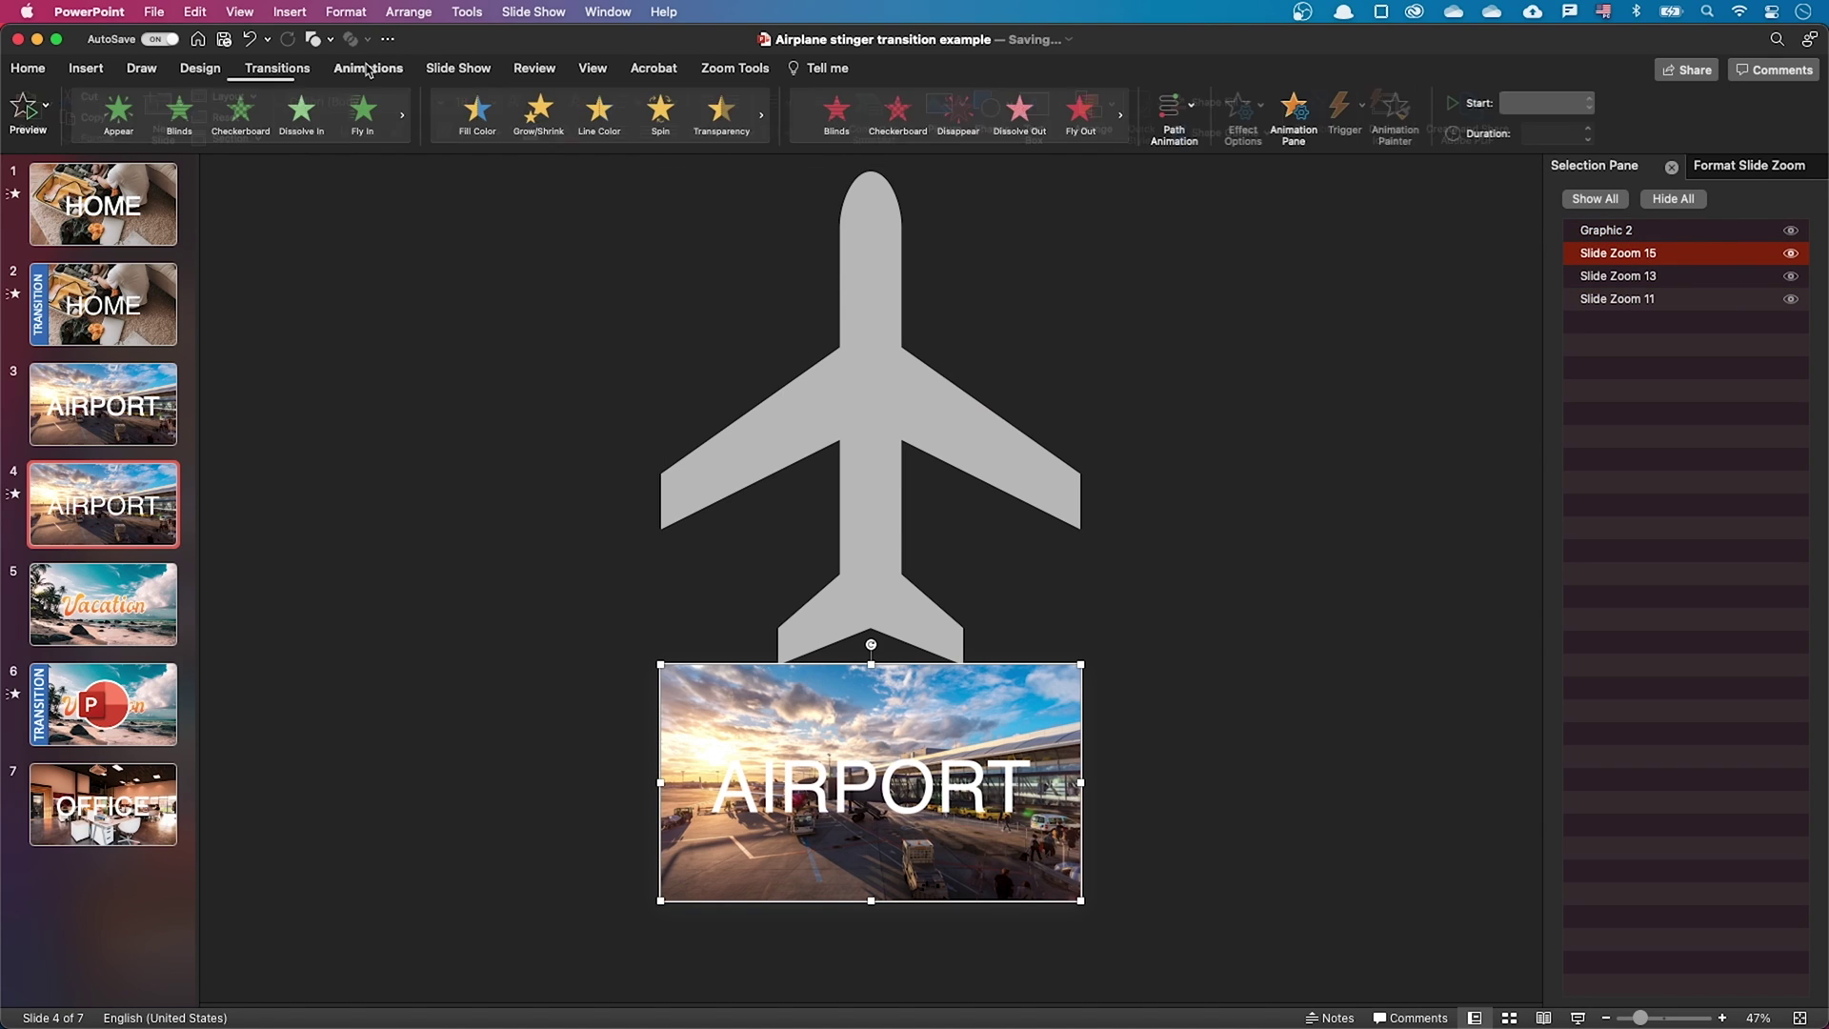
pyautogui.scroll(-1, 1060, 120)
pyautogui.click(1086, 119)
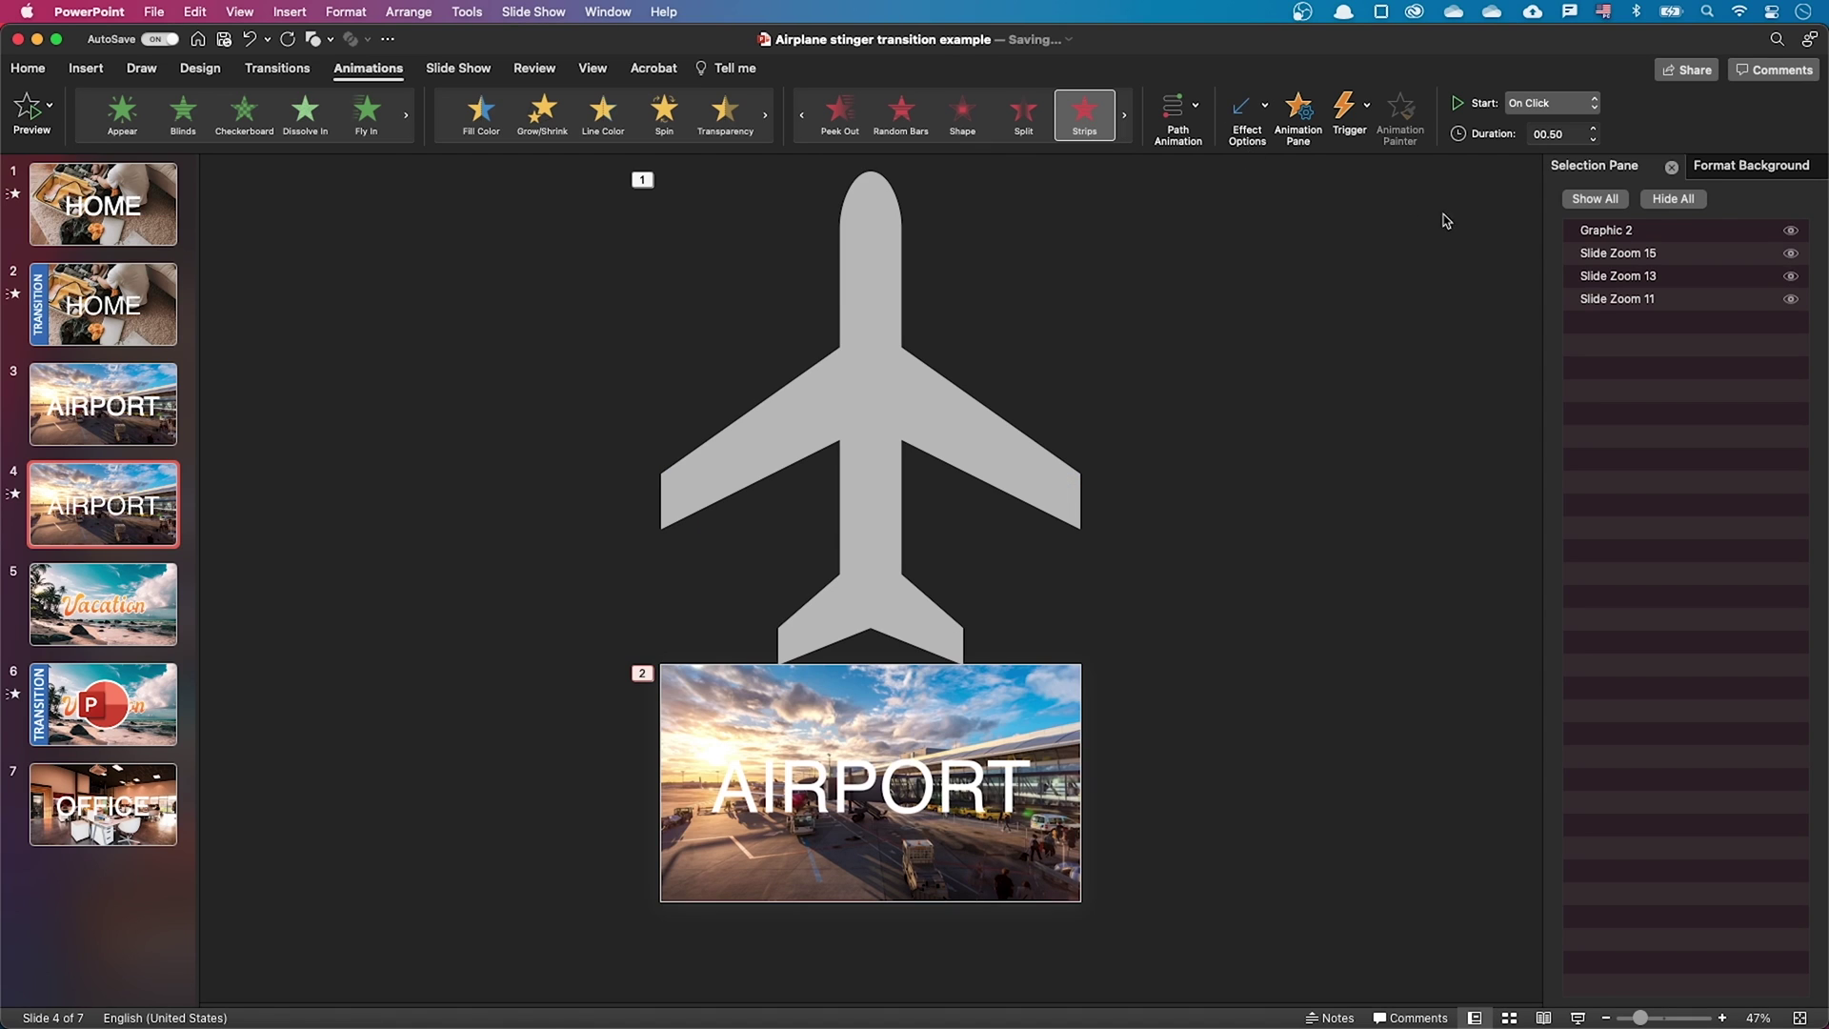
pyautogui.click(1610, 276)
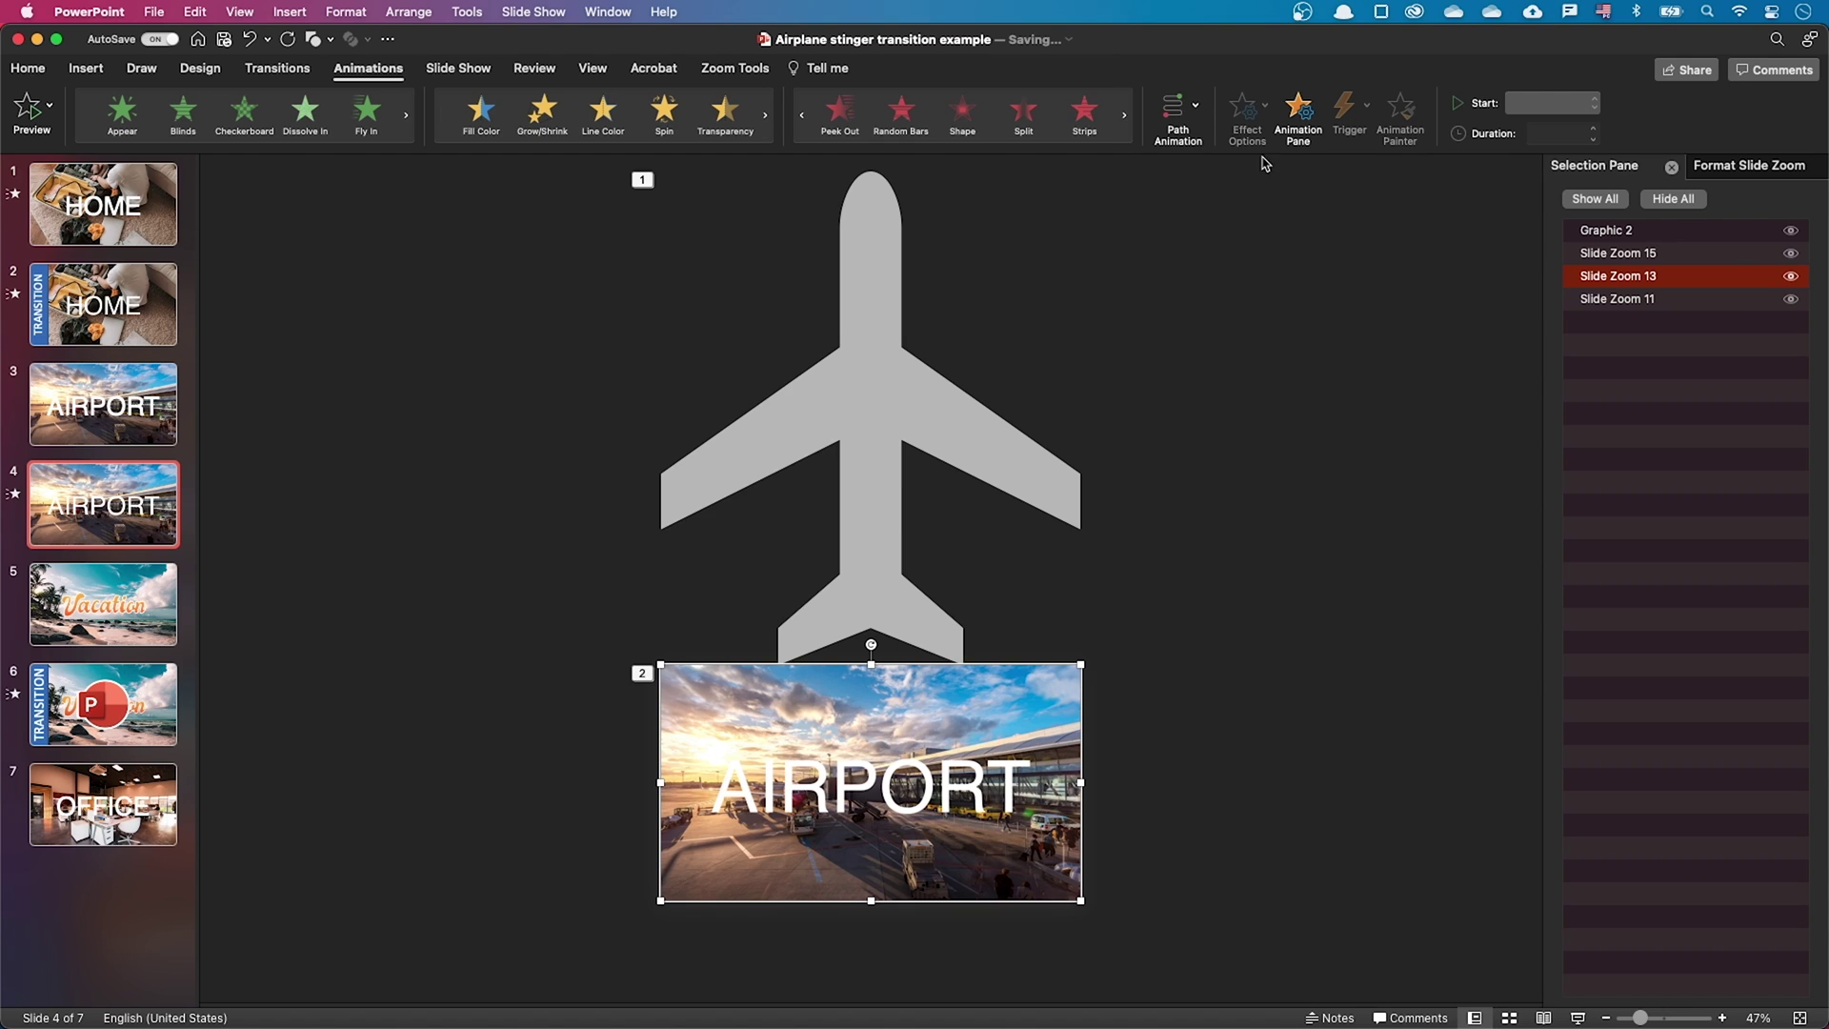
pyautogui.click(1084, 114)
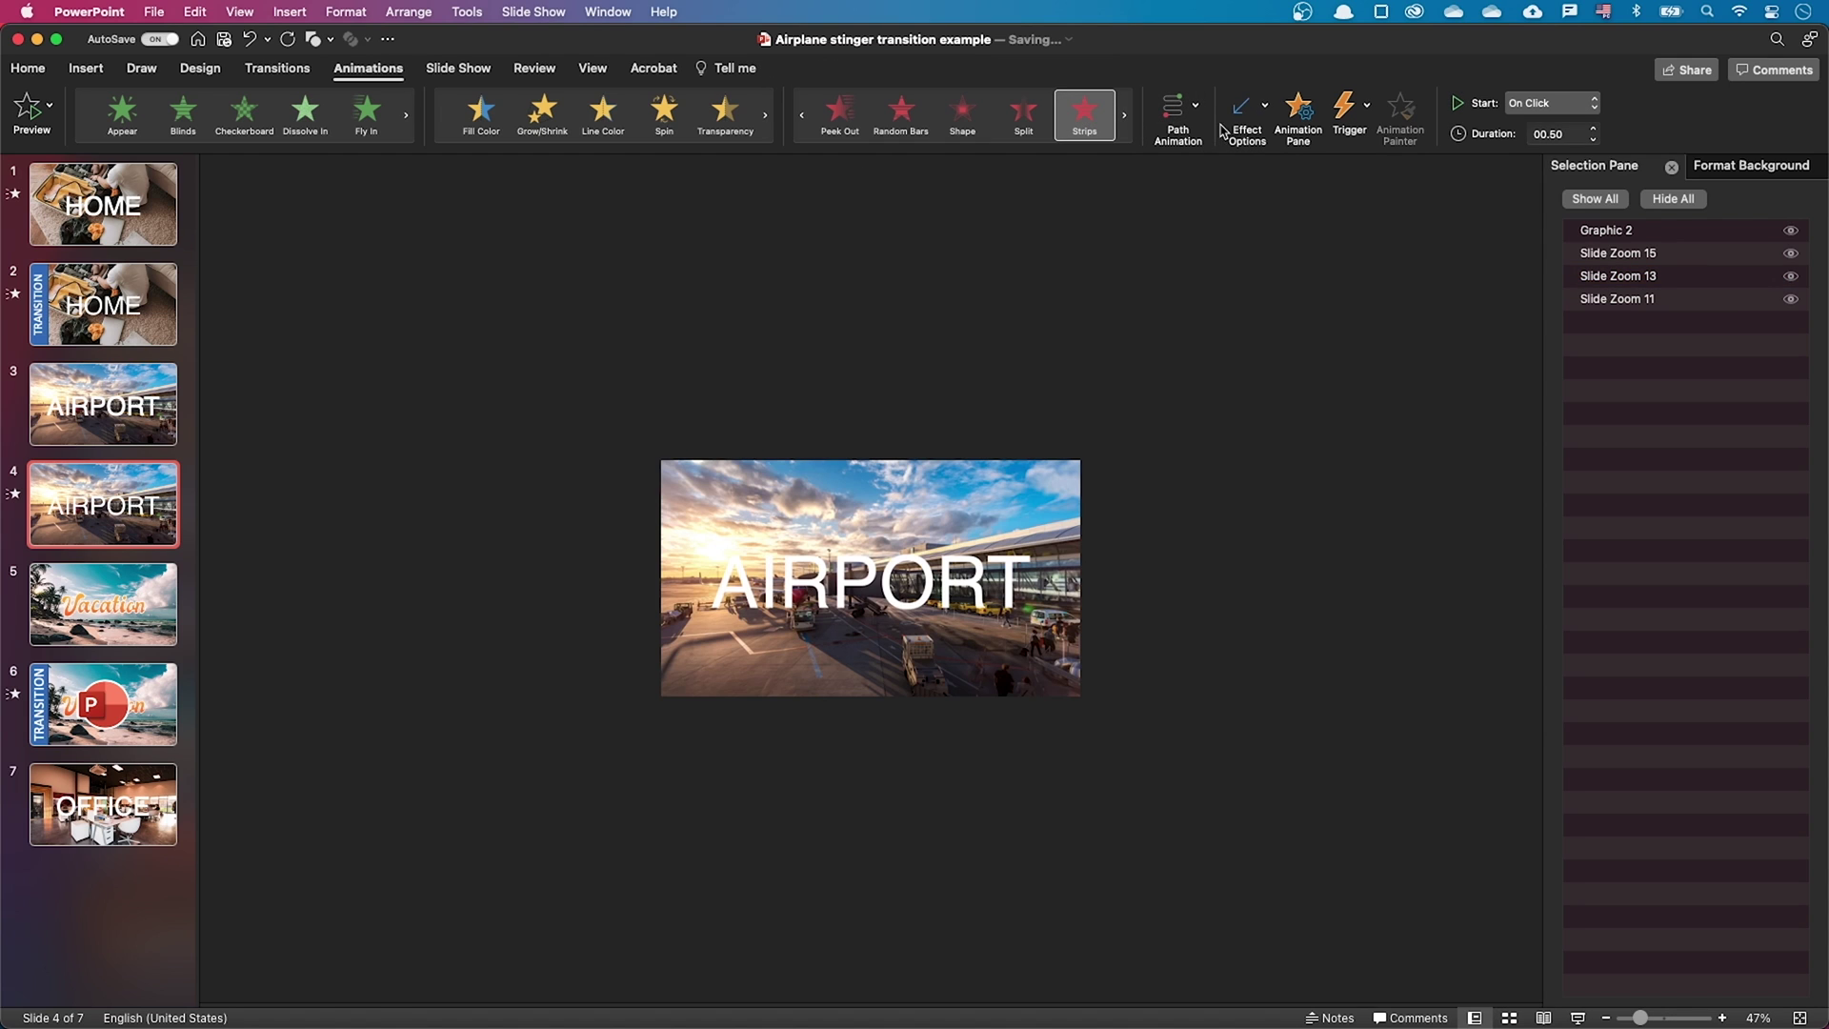
pyautogui.click(1238, 119)
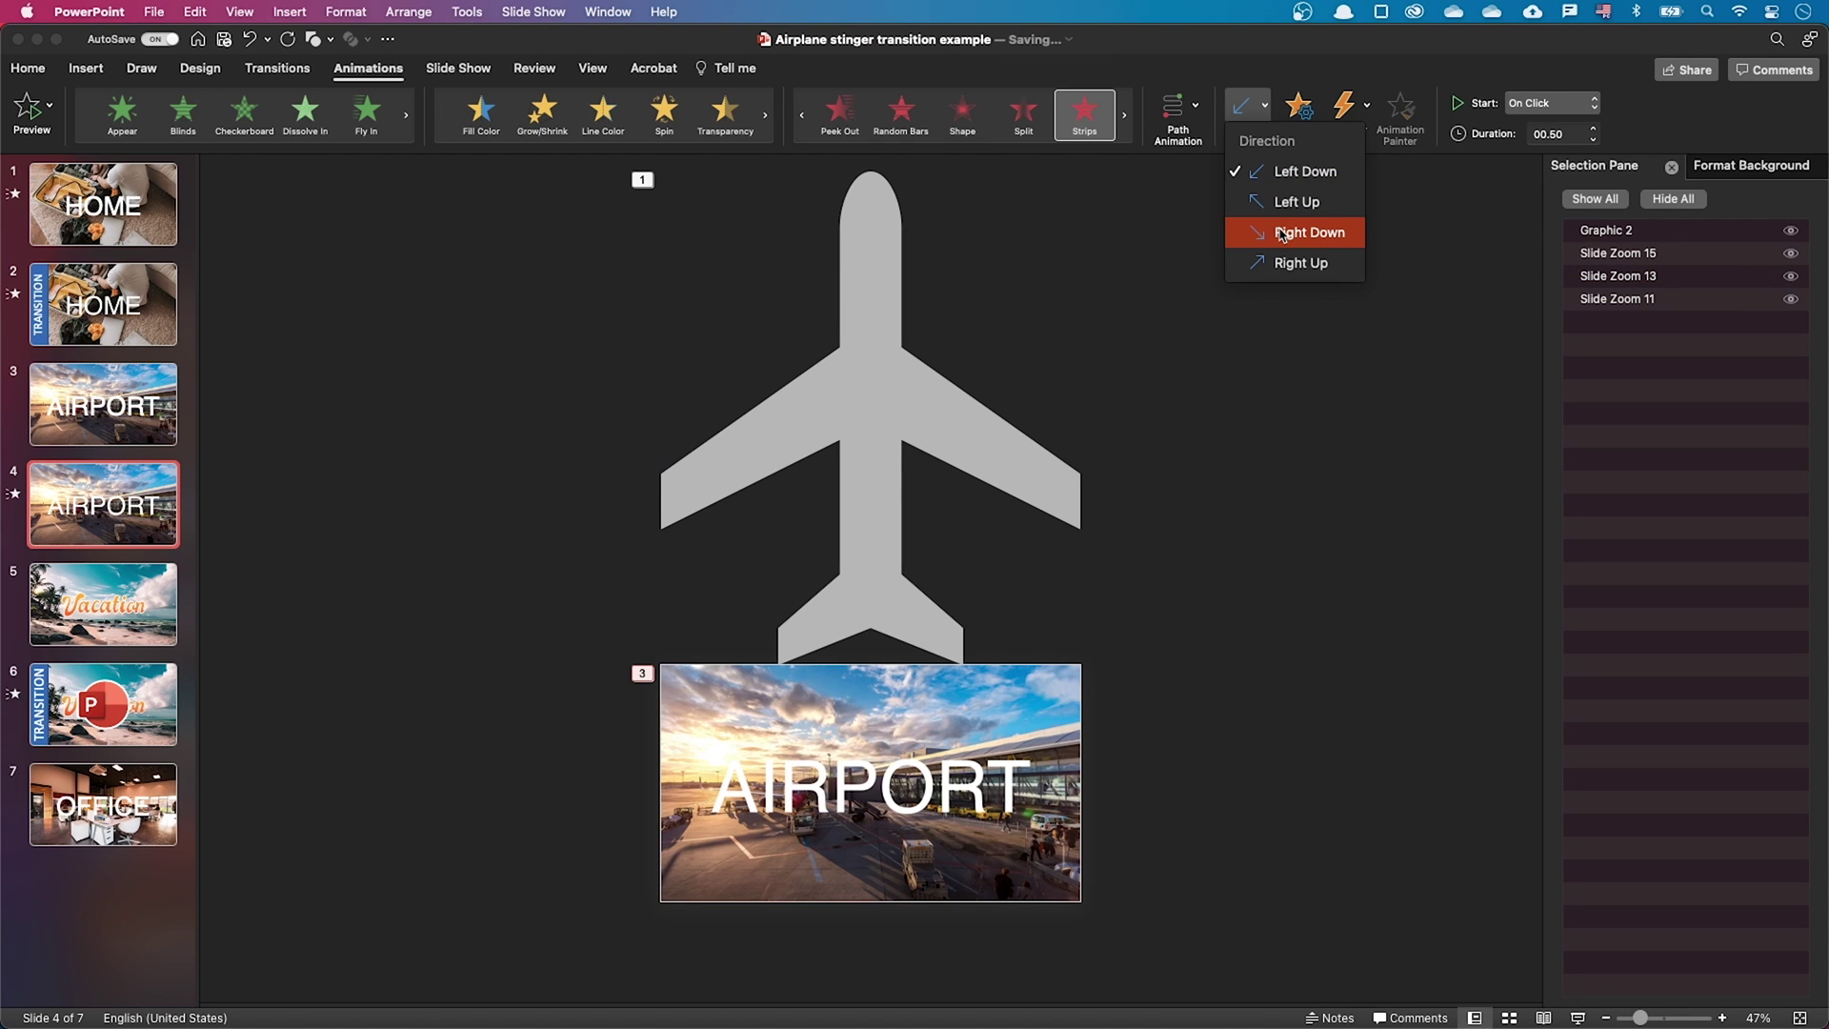
pyautogui.click(1282, 234)
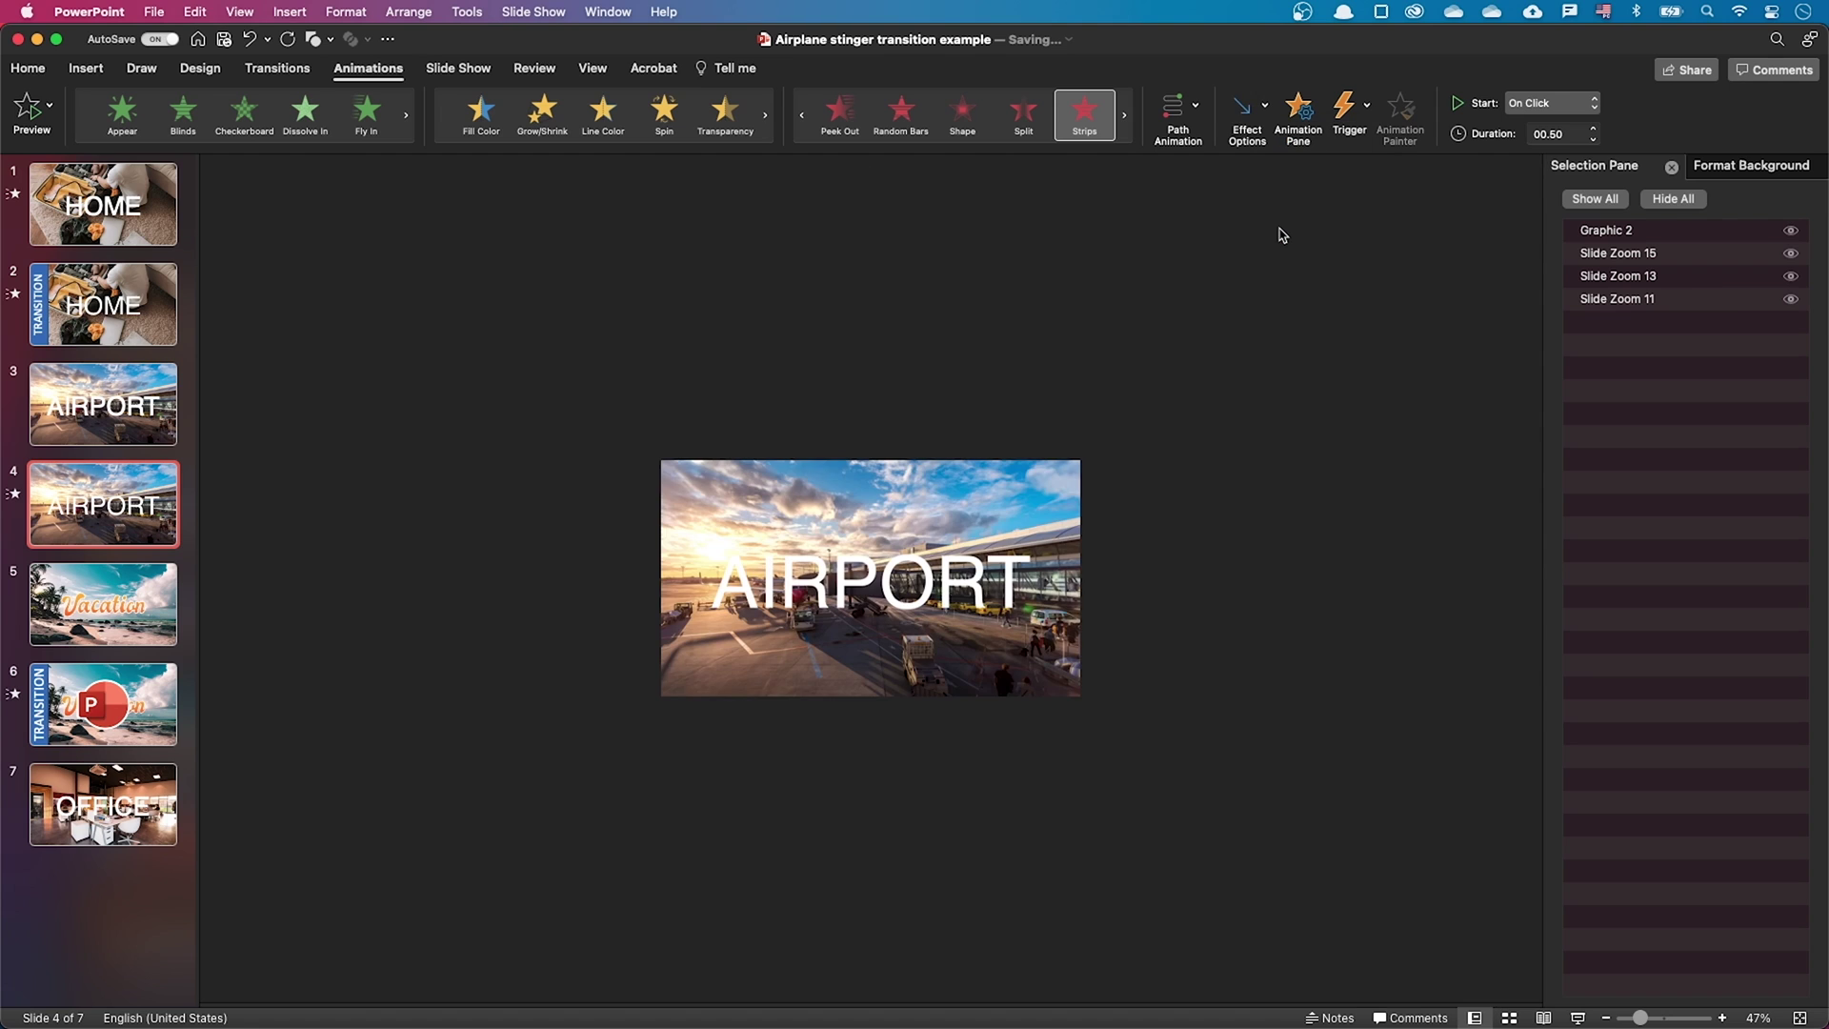